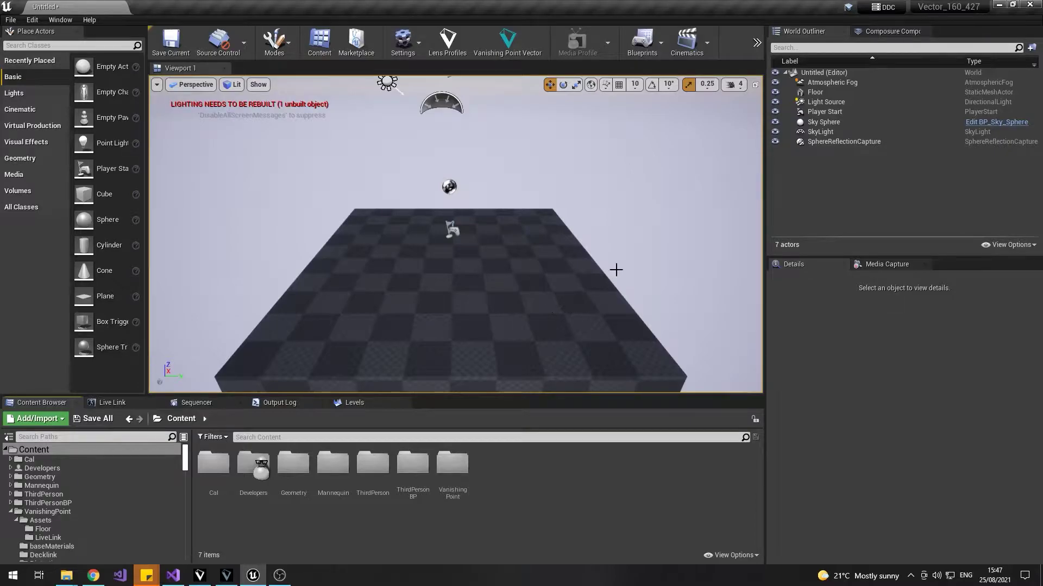
left_click(815, 92)
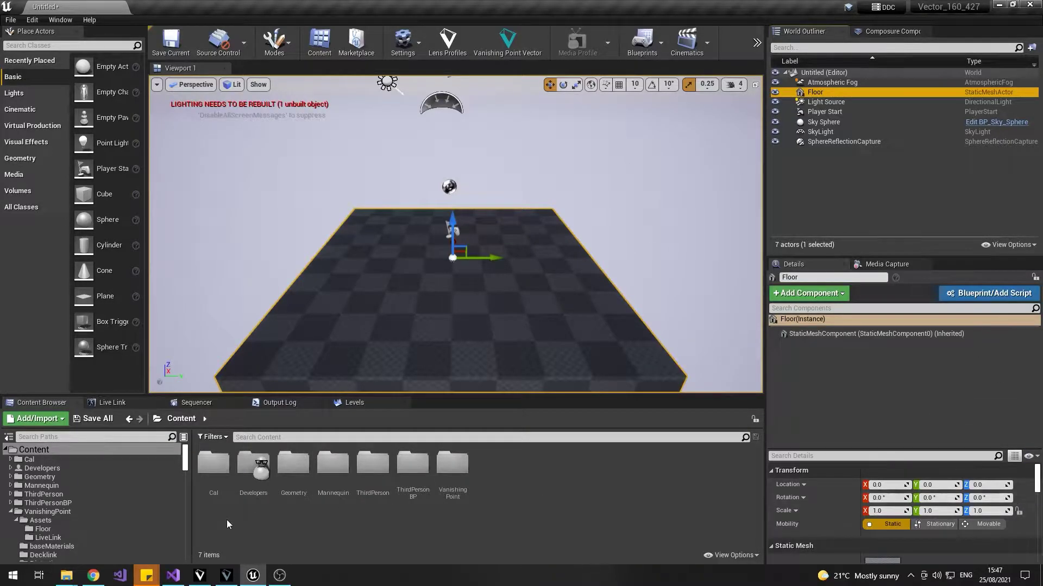
left_click(683, 340)
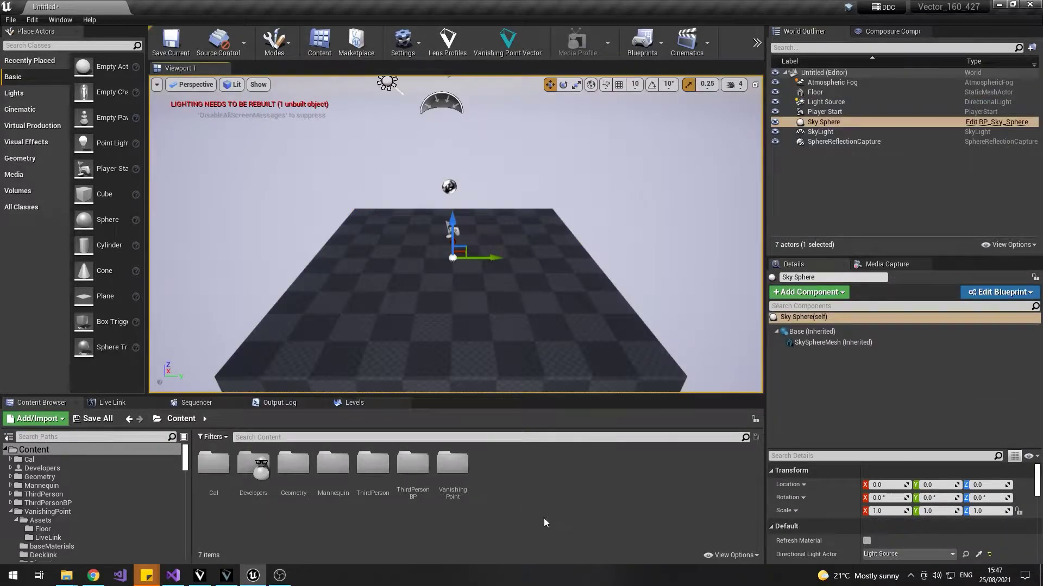
- Check the zoom and focus lens curves in VIPER and the camera tracking state in VECTOR, and return to the level editor
left_click(227, 575)
left_click_drag(274, 47, 504, 18)
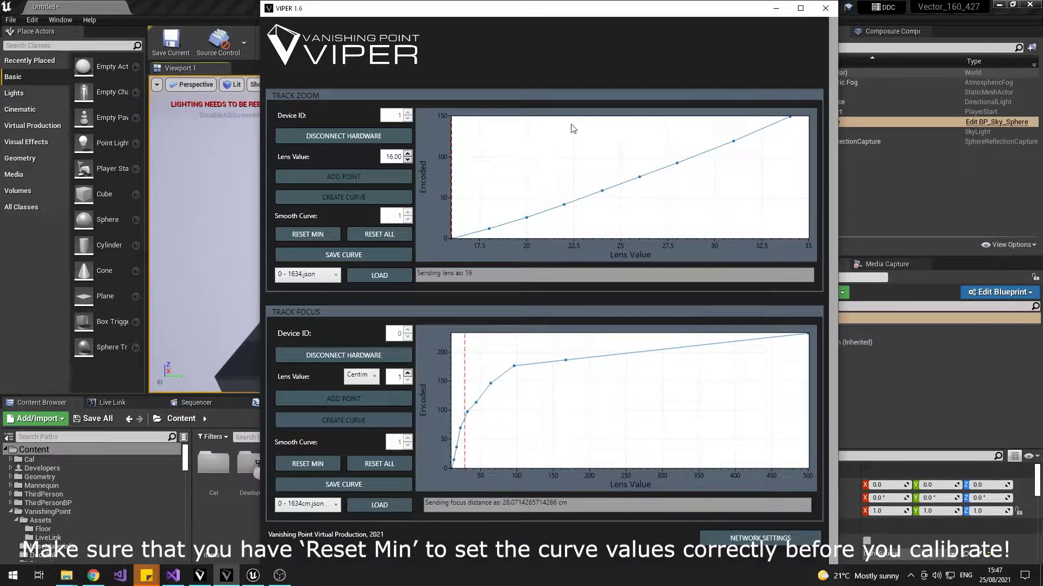
left_click(778, 12)
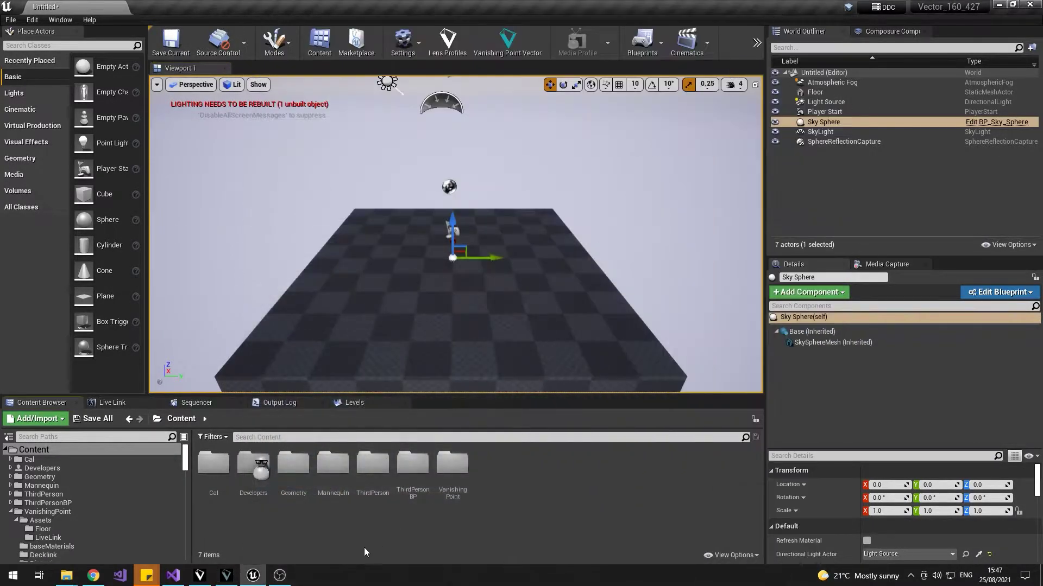
left_click(200, 576)
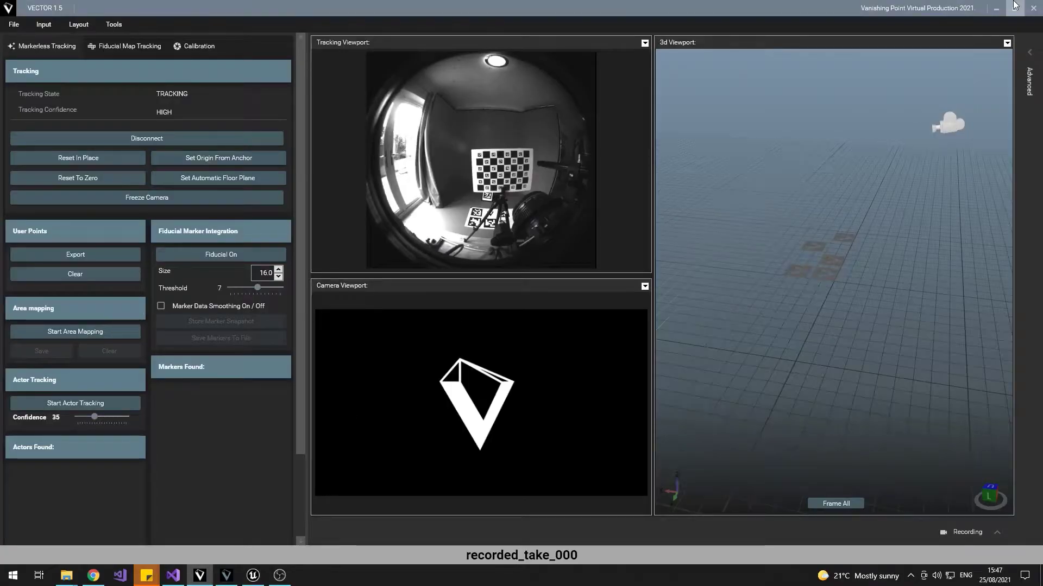
left_click(995, 8)
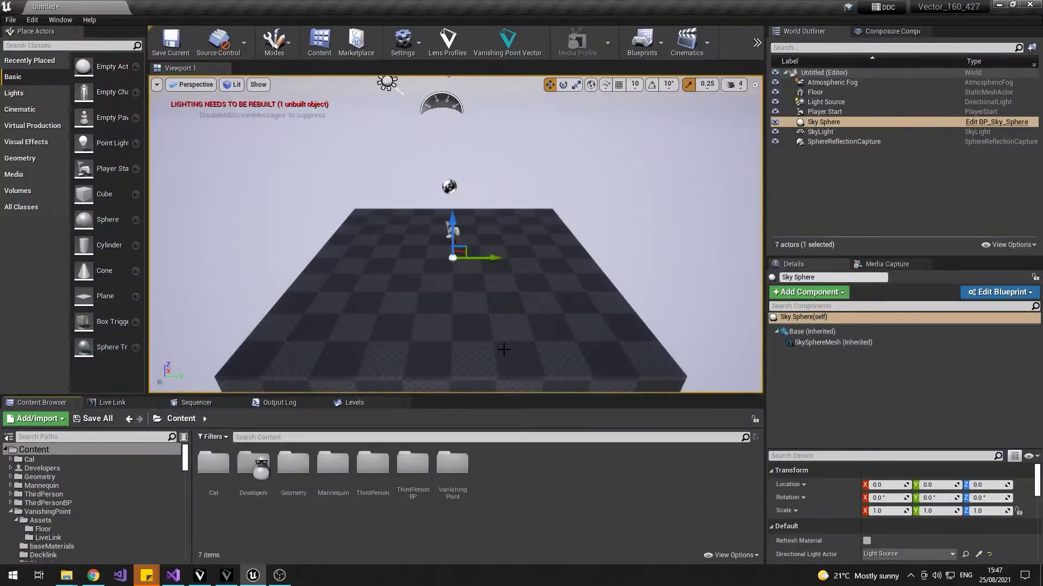
- Show the Live Link sources and enlarge the source list to check the Vector and Viper LiveLink connections
left_click(112, 403)
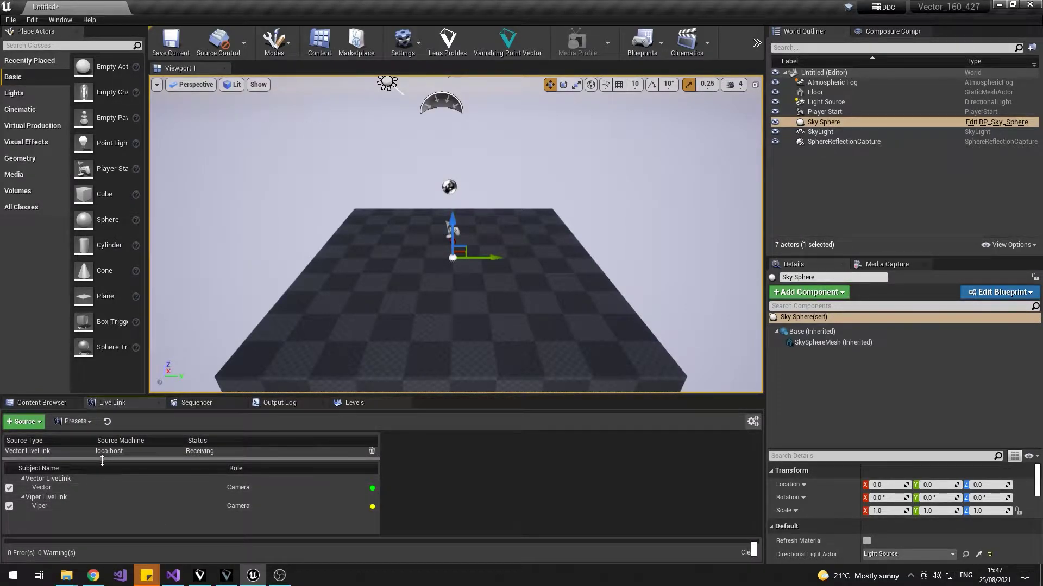
left_click_drag(95, 462, 98, 472)
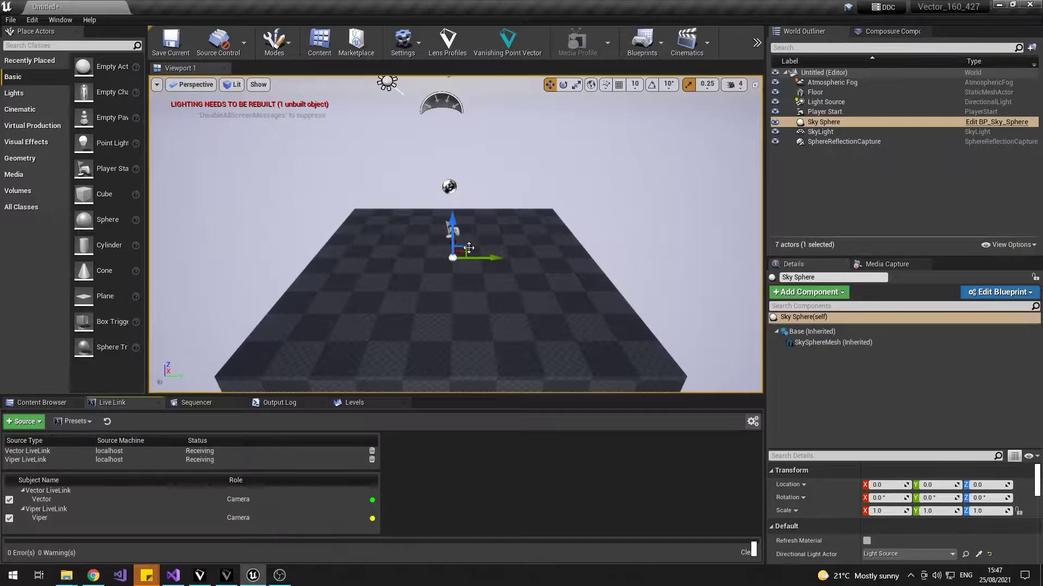
- Create a new level from the default template with a floor, sky and light
left_click(11, 20)
left_click(24, 29)
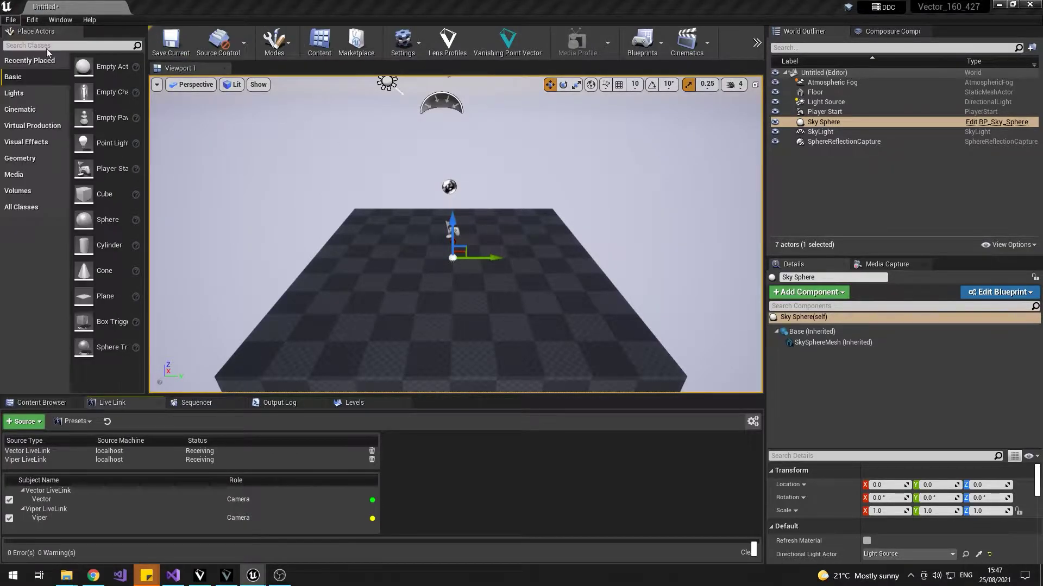
left_click(434, 228)
left_click(623, 387)
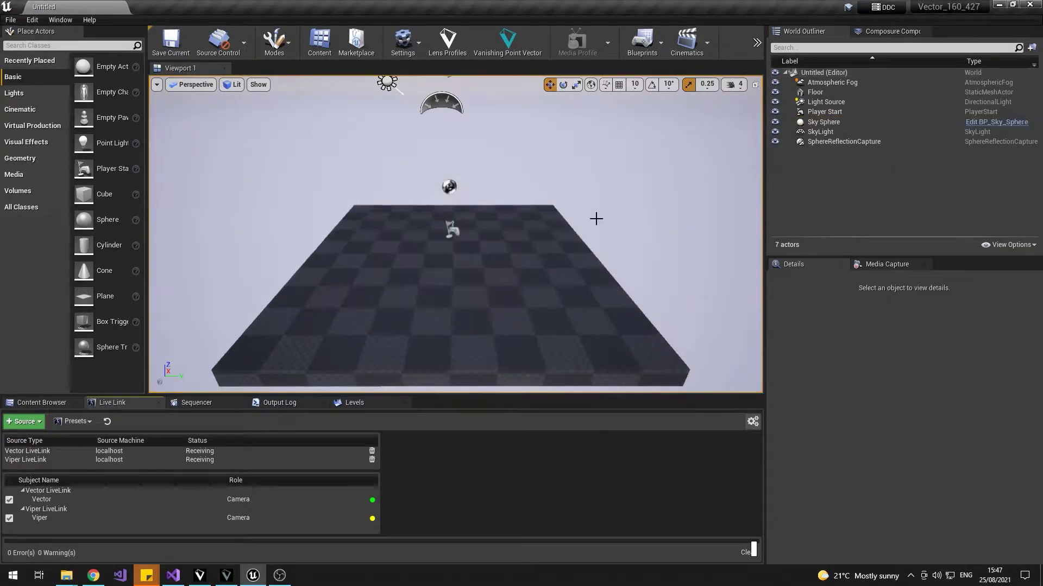
left_click(679, 290)
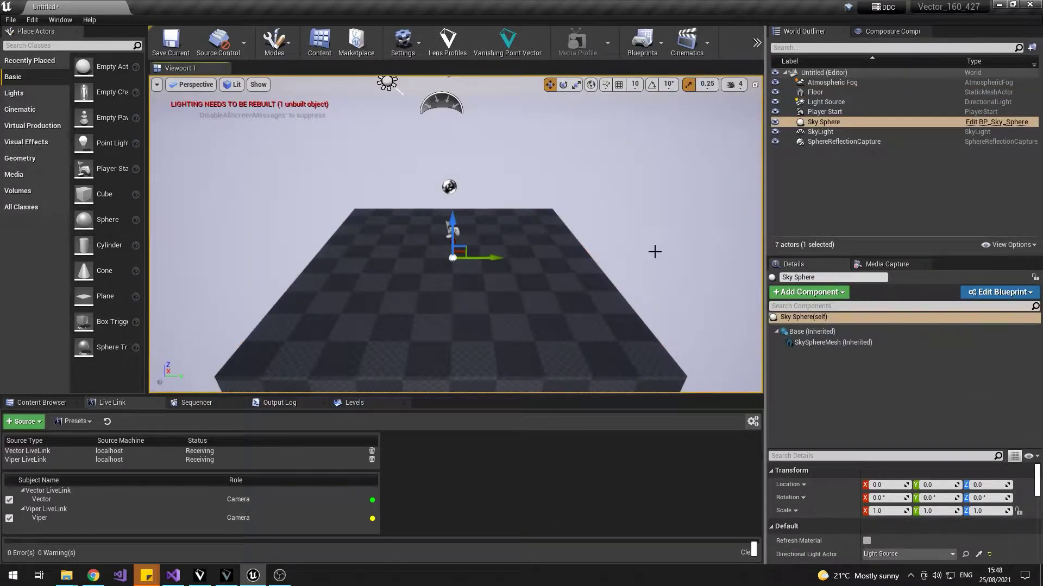
- Place a Cine Camera Actor on the floor and reset its location to the origin
left_click(20, 109)
left_click_drag(109, 120, 414, 312)
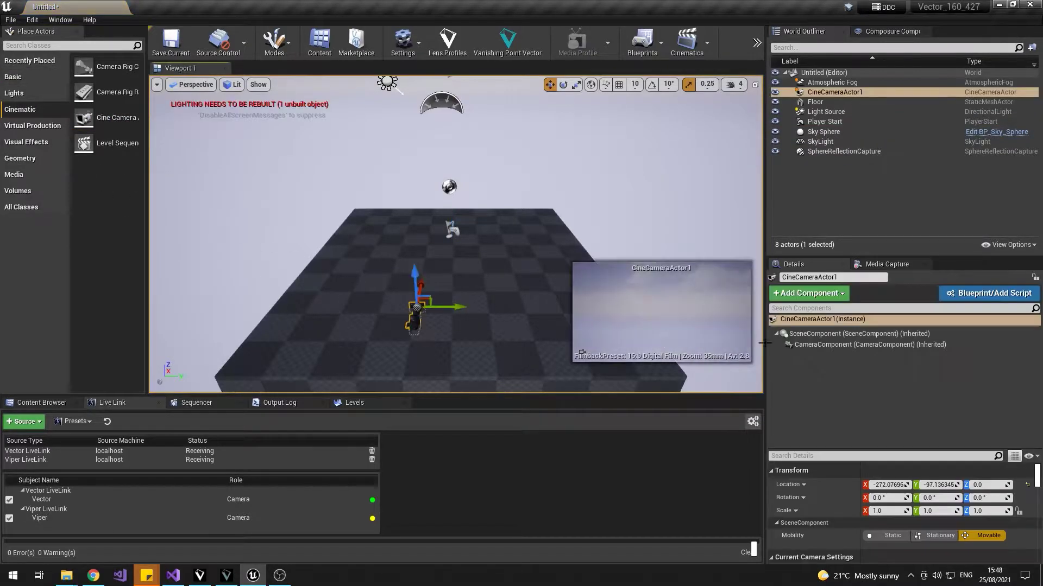
left_click(1027, 485)
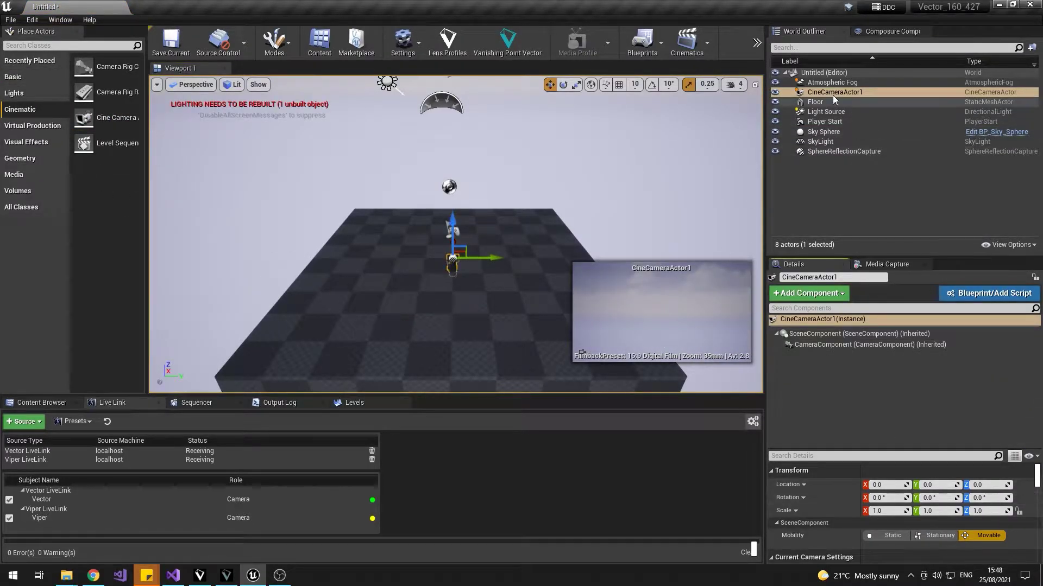
- Add a Live Link Controller component to the cine camera and set its subject representation to Viper
left_click(836, 293)
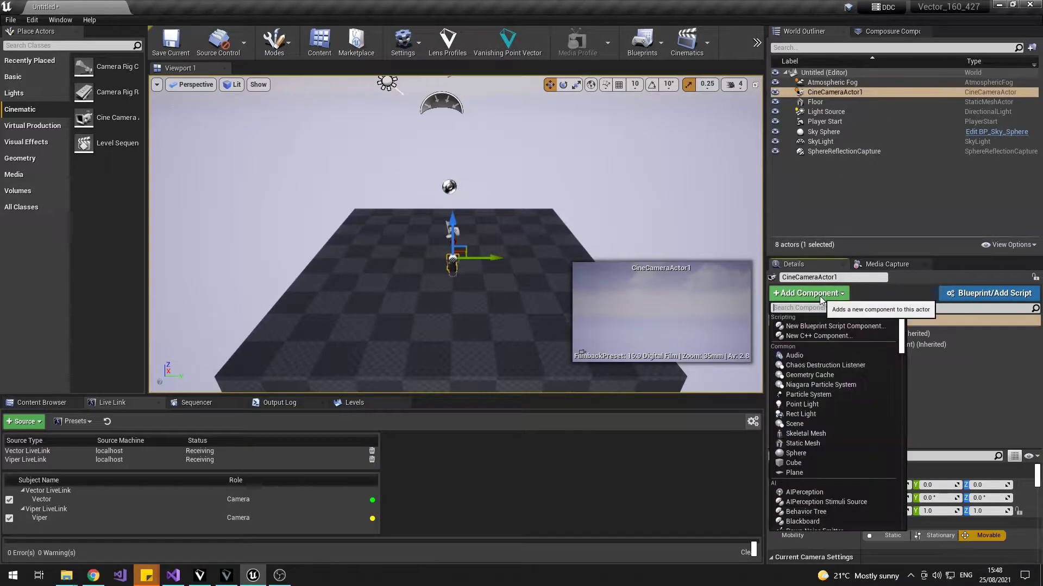
type("live")
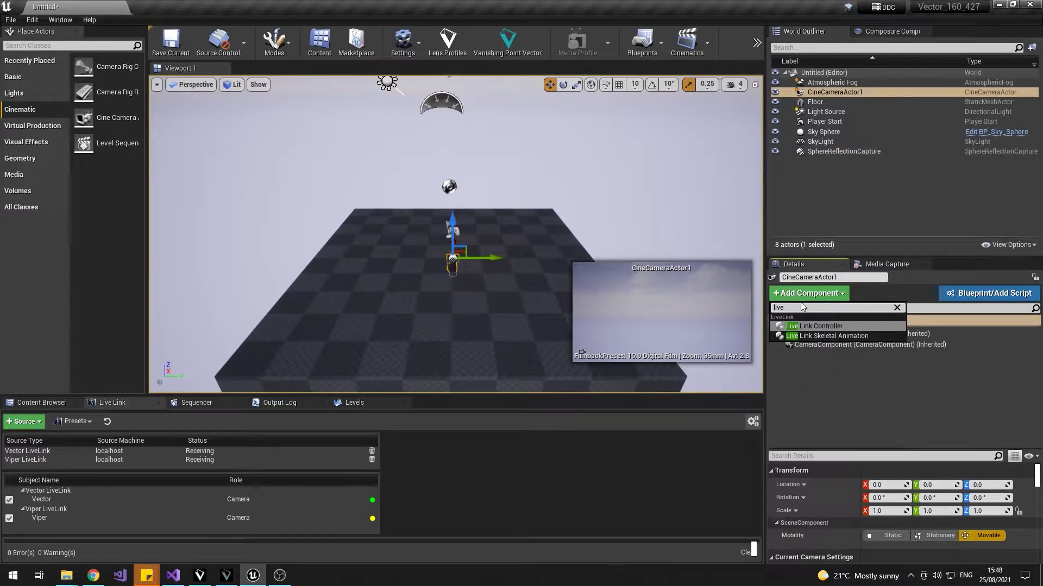
left_click(804, 326)
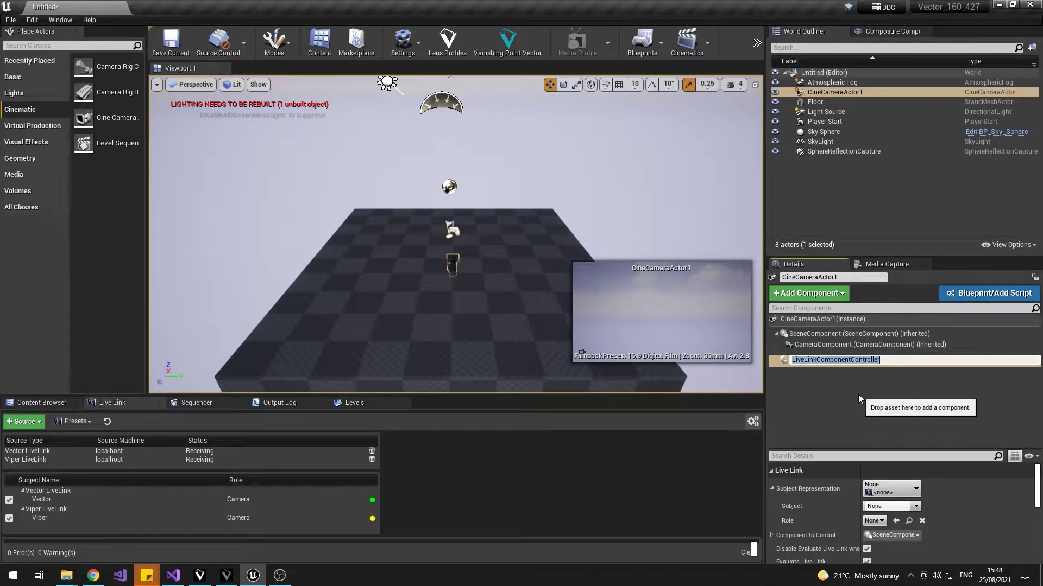
left_click(891, 489)
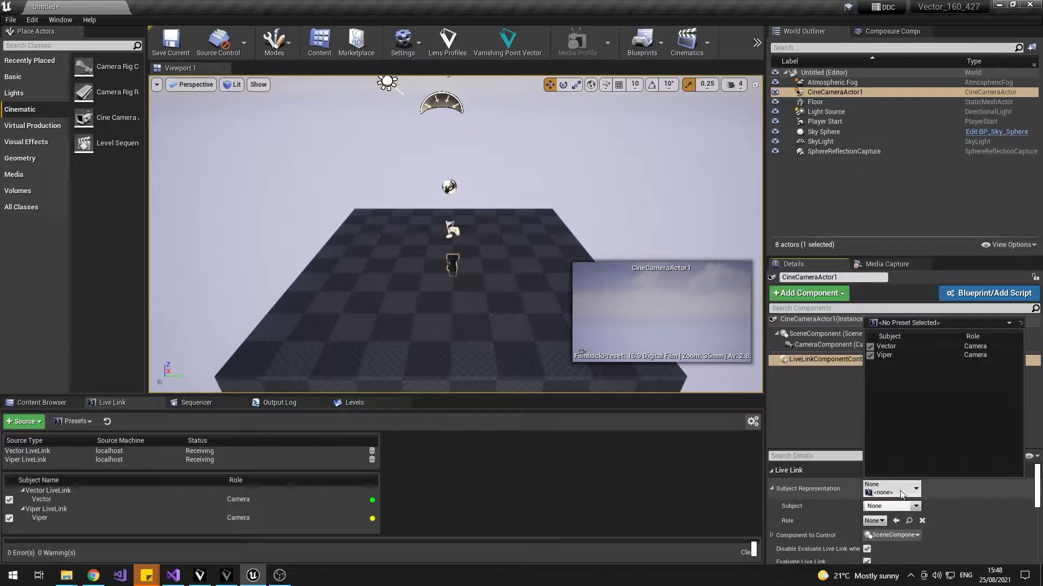
left_click(897, 355)
- Create a new lens file named LF_Canon1634 in the Content folder from the camera controller's Lens File setting
left_click_drag(1036, 493, 1030, 516)
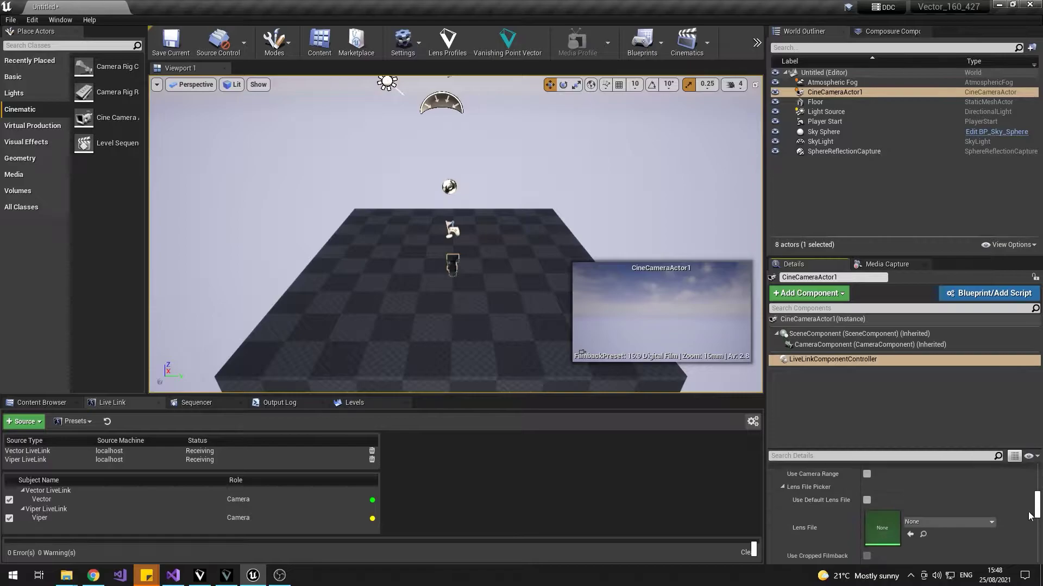
scroll(911, 473, "up", 1)
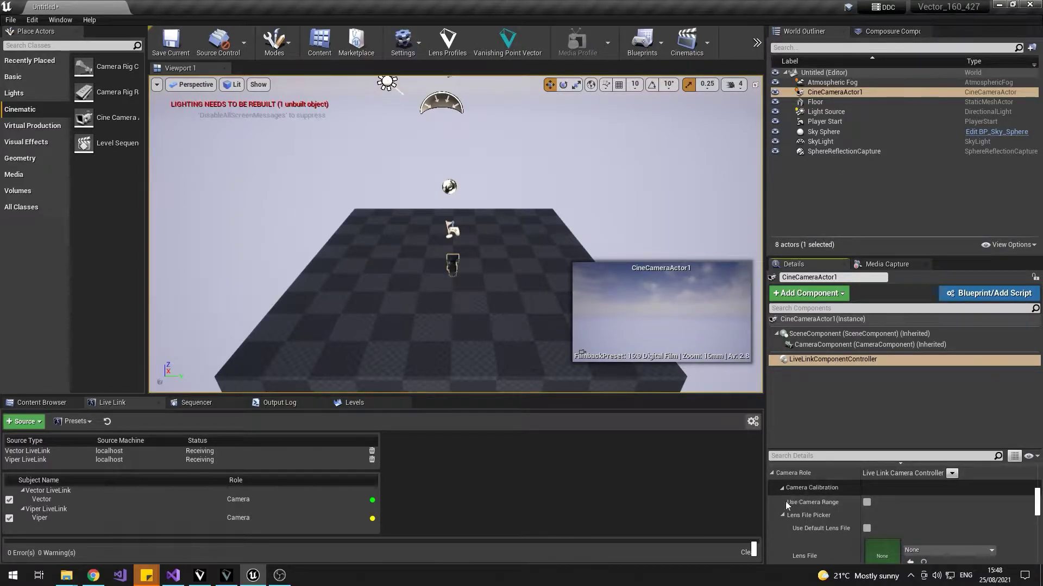
scroll(979, 525, "down", 1)
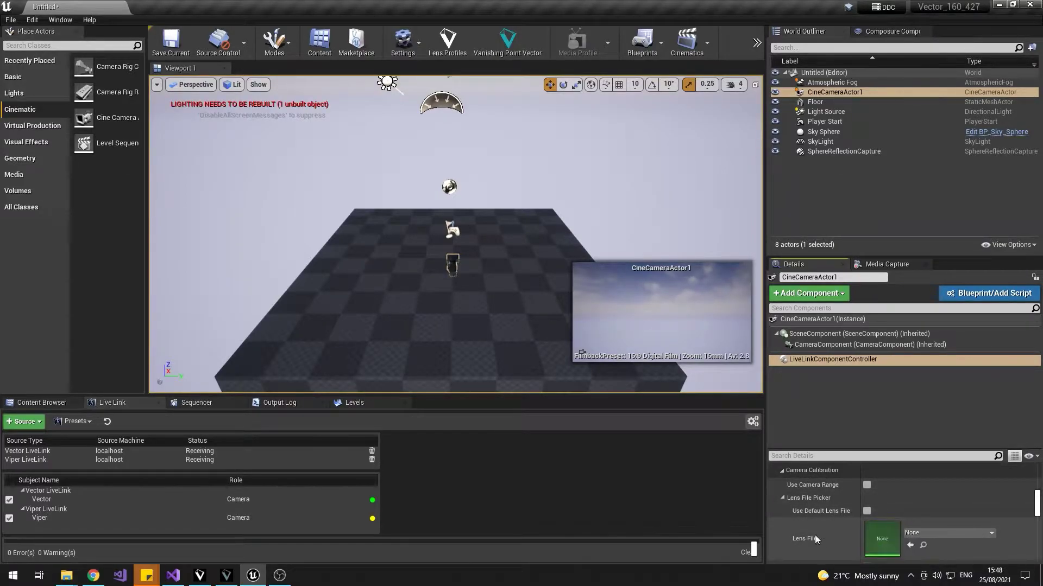
left_click(931, 536)
left_click(910, 293)
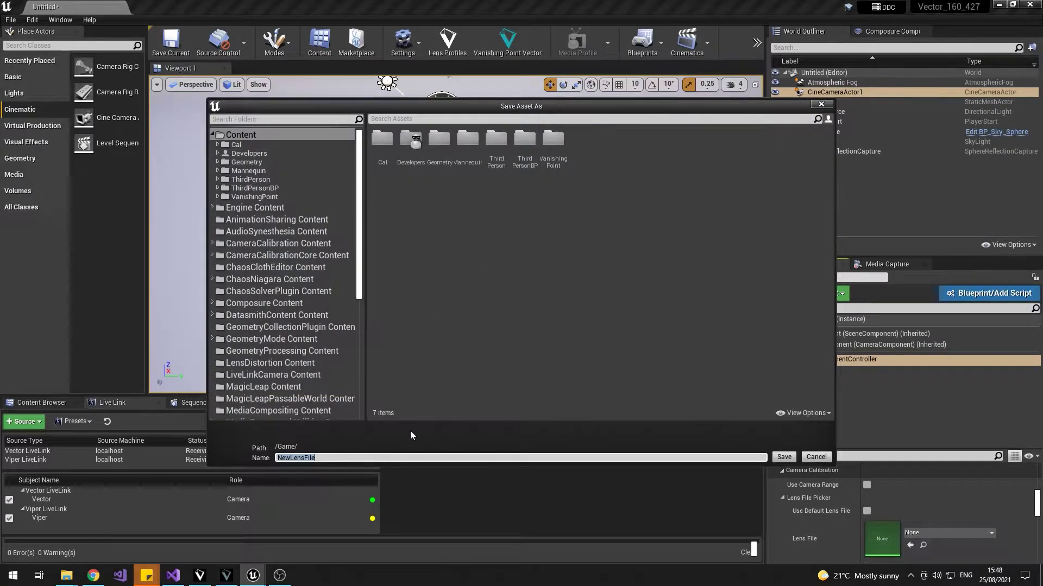
type("LF_Canon1634")
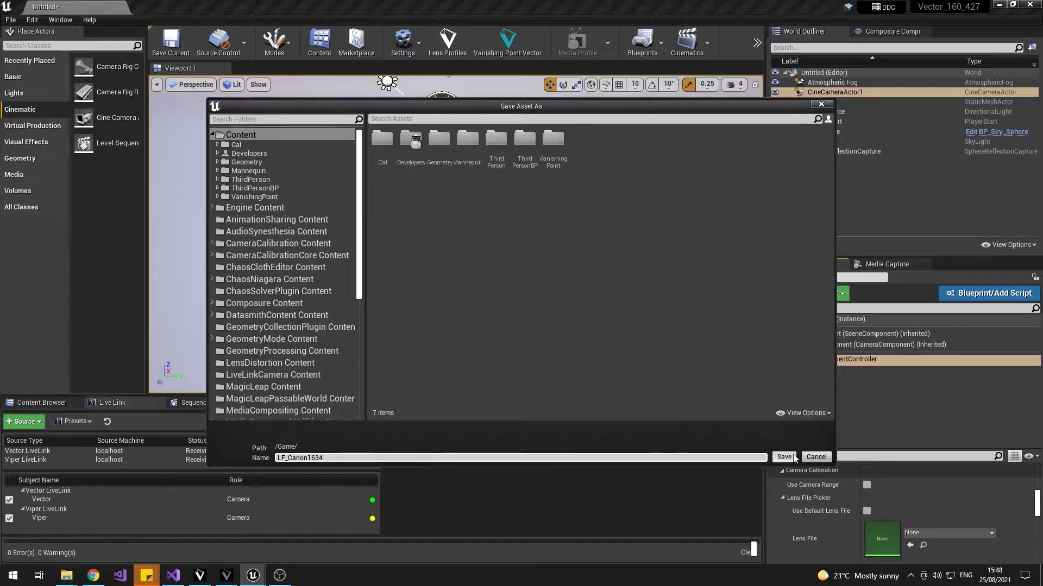
left_click(784, 458)
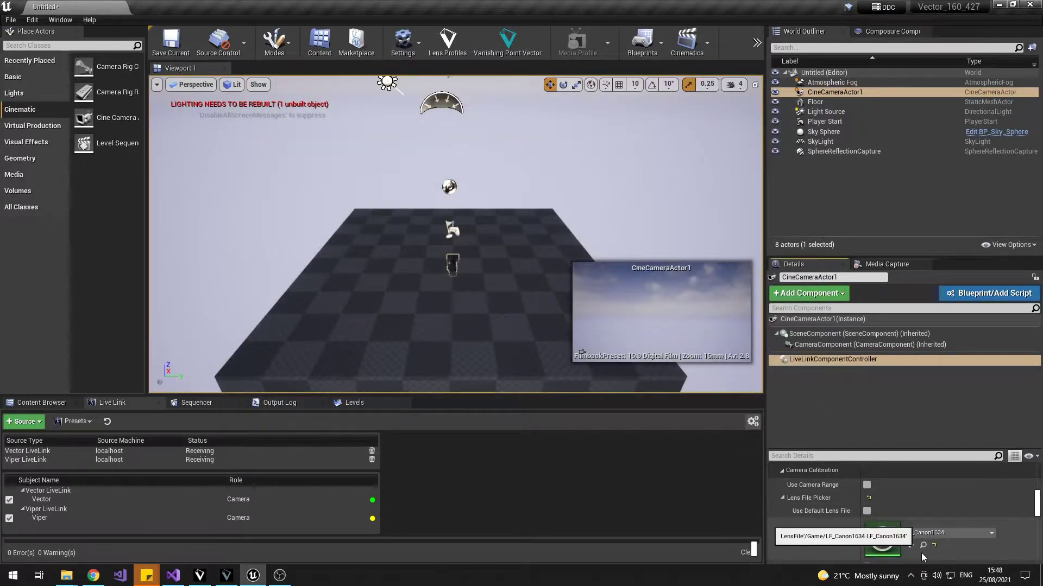
- Open the LF_Canon1634 lens file for editing and detach its editor into a floating window over the level
double_click(883, 540)
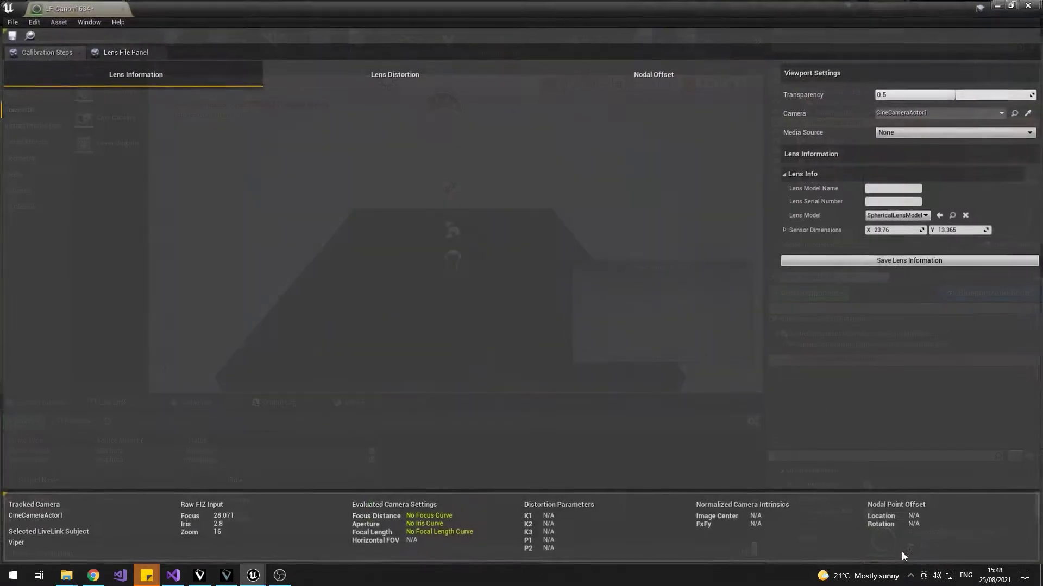
left_click_drag(161, 9, 136, 207)
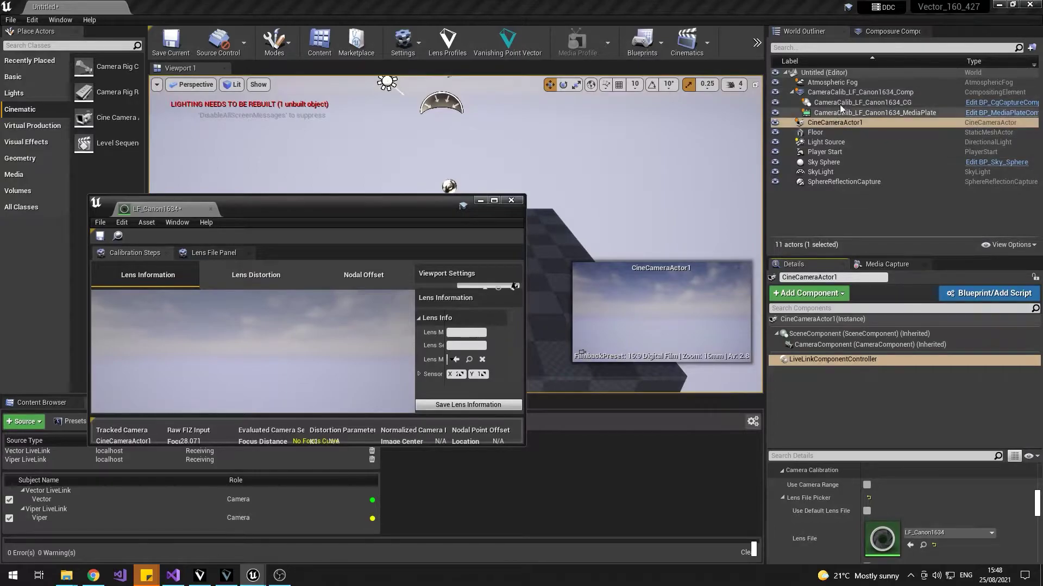
- Examine the calibration comp and media plate actors' settings, and dock the lens file editor back beside the level
left_click(888, 92)
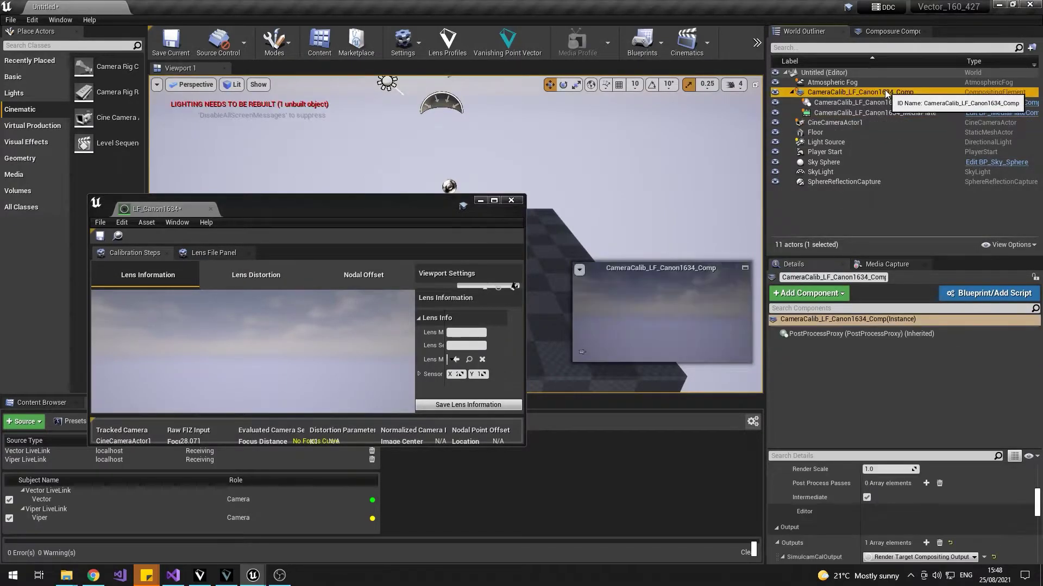
left_click(867, 116)
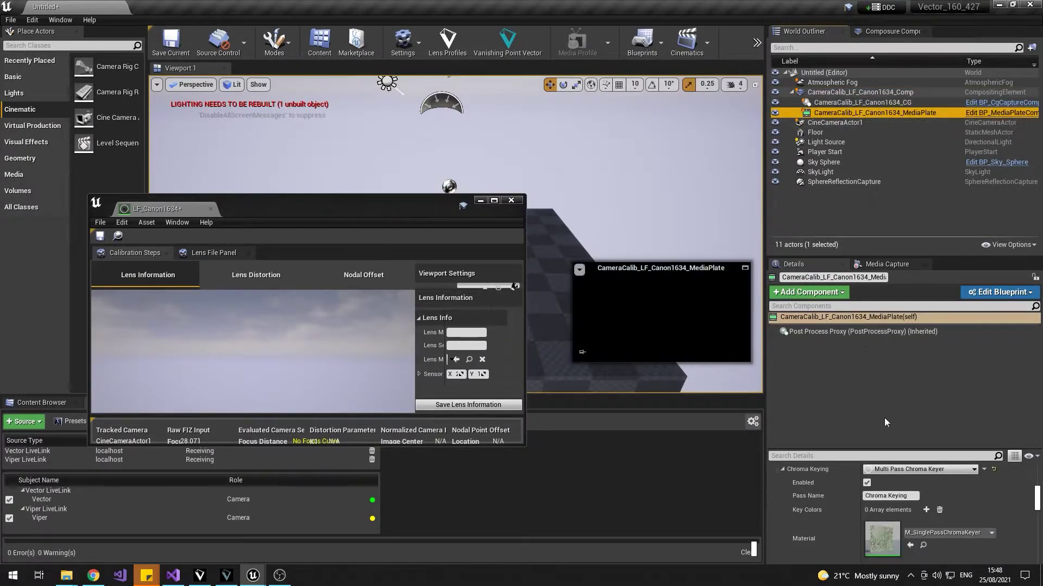
scroll(951, 526, "down", 1)
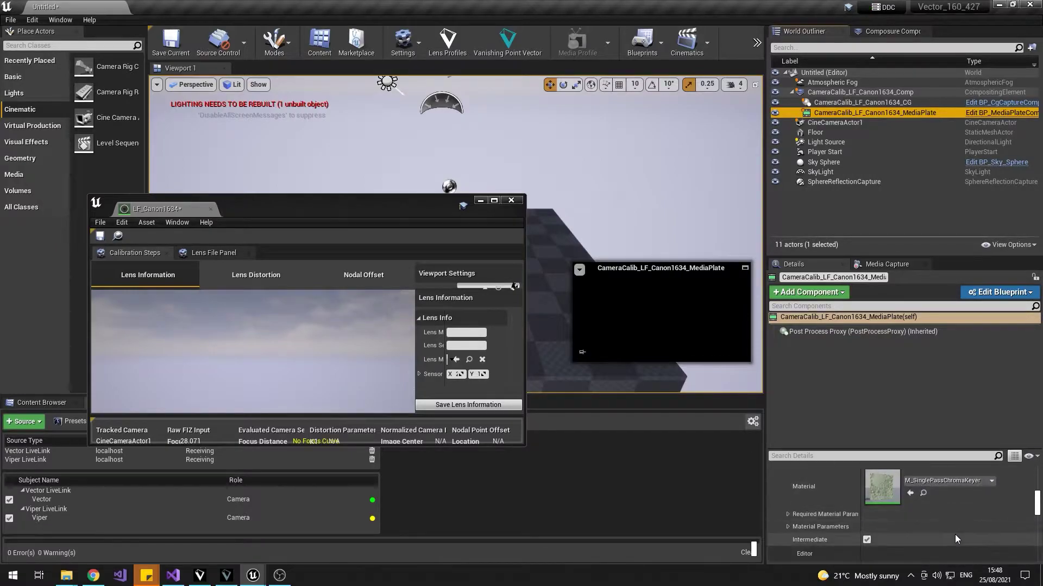
scroll(823, 521, "up", 1)
scroll(825, 534, "up", 3)
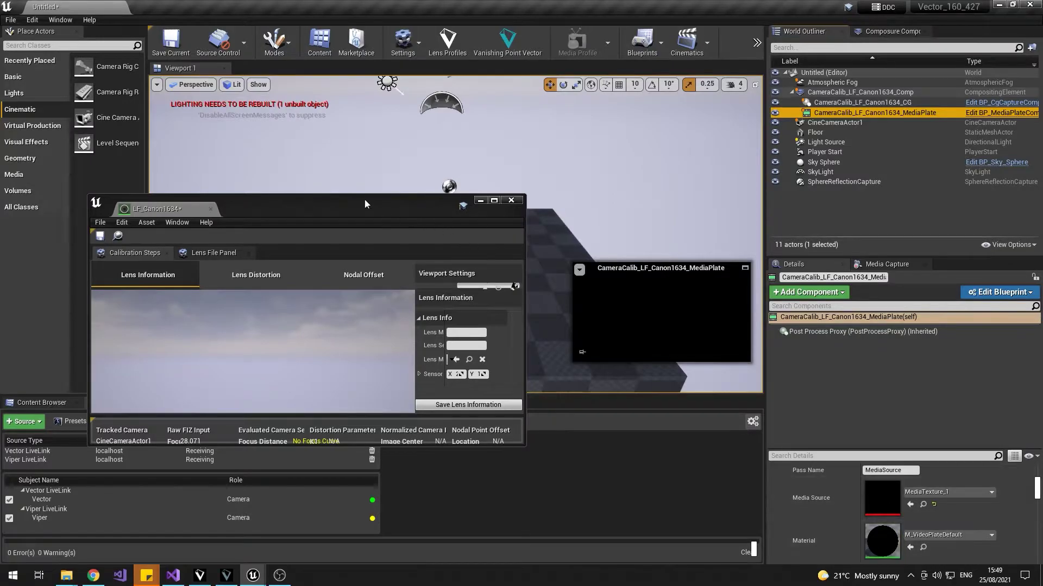
left_click_drag(324, 212, 174, 7)
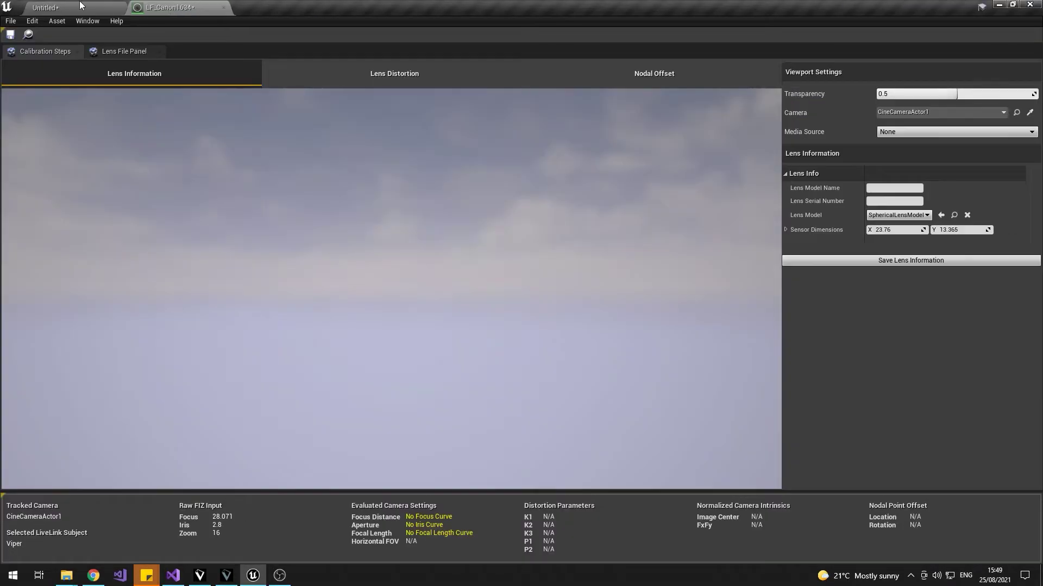
- Place the vpDecklink media bundle from VanishingPoint/ImagePlane into the level beside the floor and open the bundle for editing
left_click(65, 7)
left_click(44, 402)
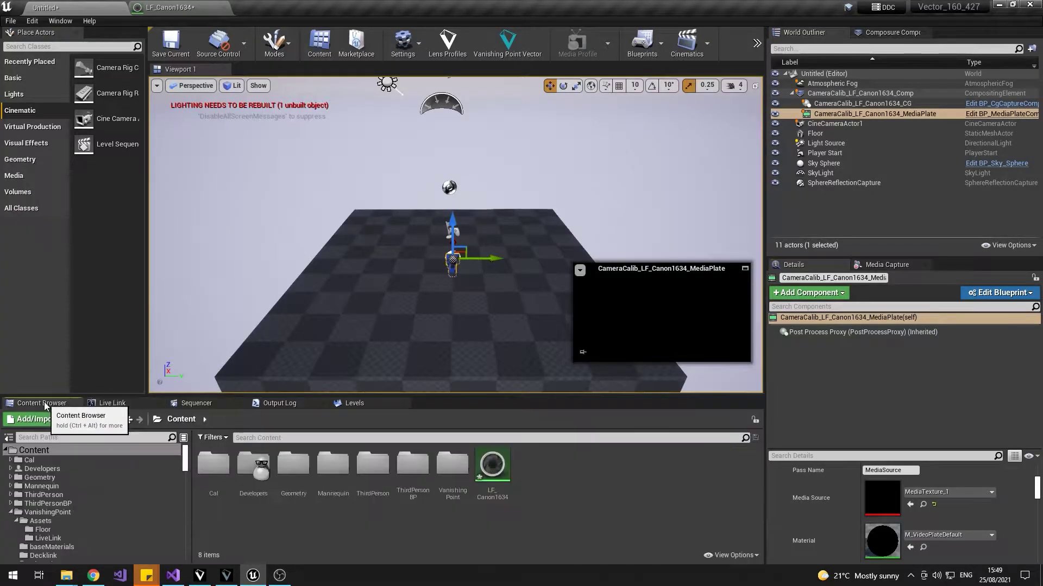
double_click(459, 493)
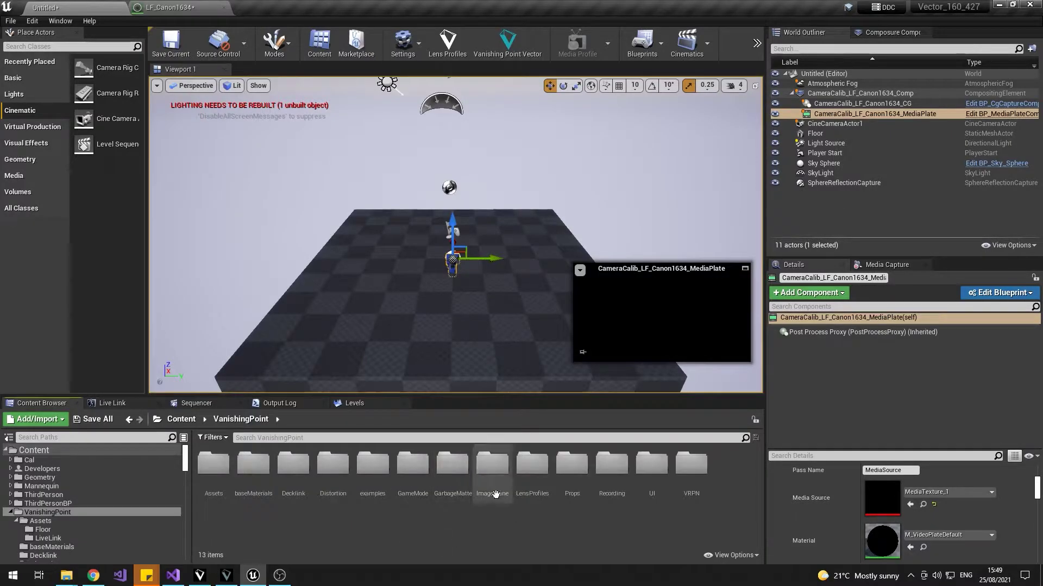
double_click(491, 470)
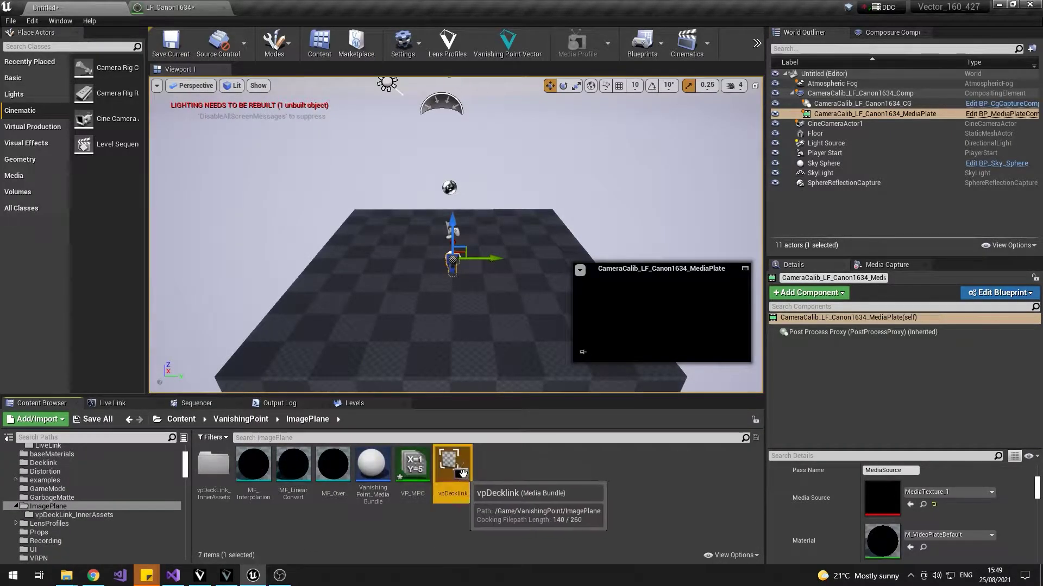
left_click_drag(453, 466, 244, 236)
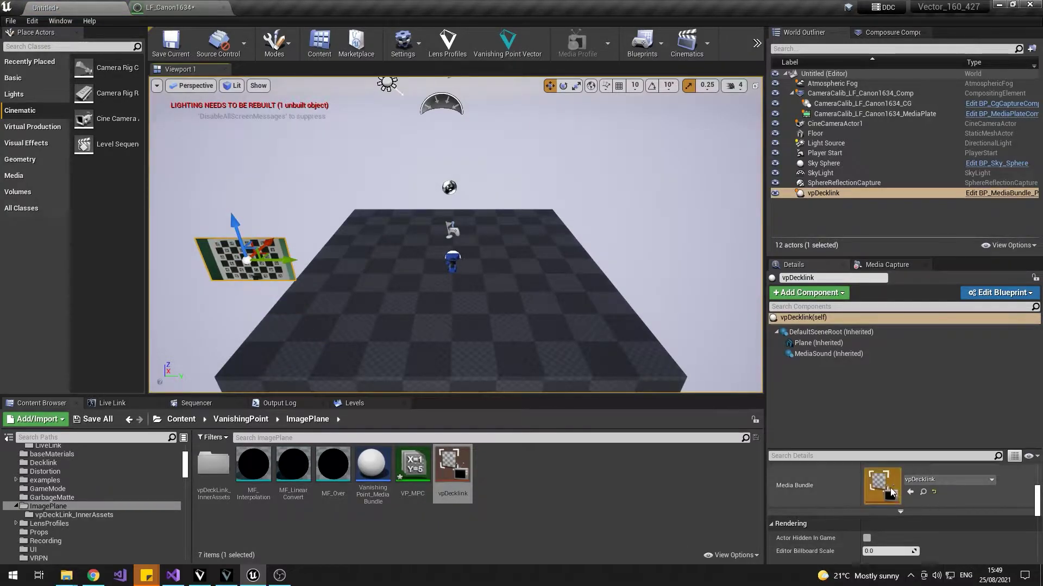
double_click(890, 488)
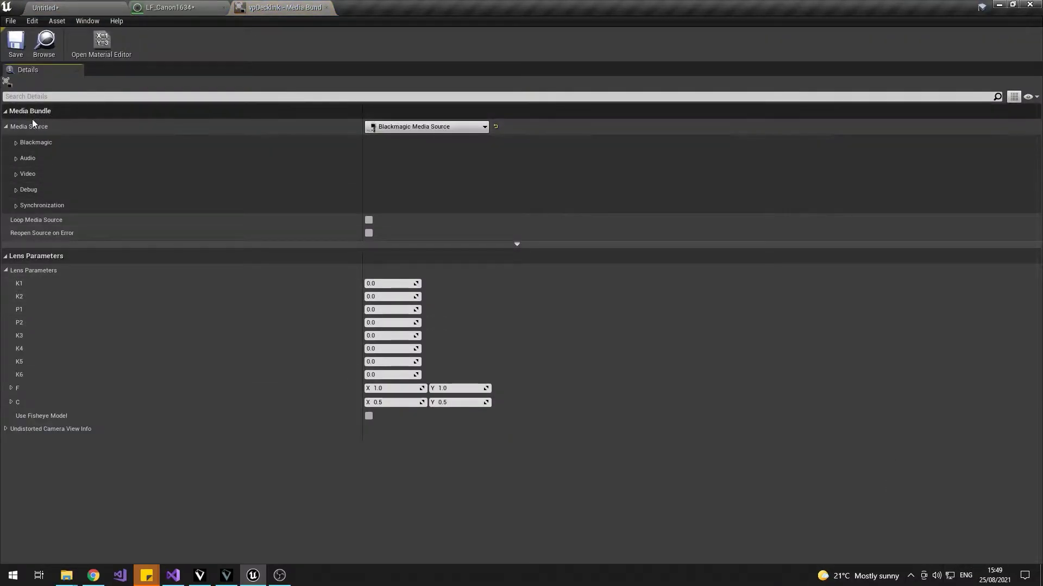
- Check the vpDecklink bundle's Blackmagic input configuration, close the bundle, and move the vpDecklink plane down below the level's floor
left_click(16, 143)
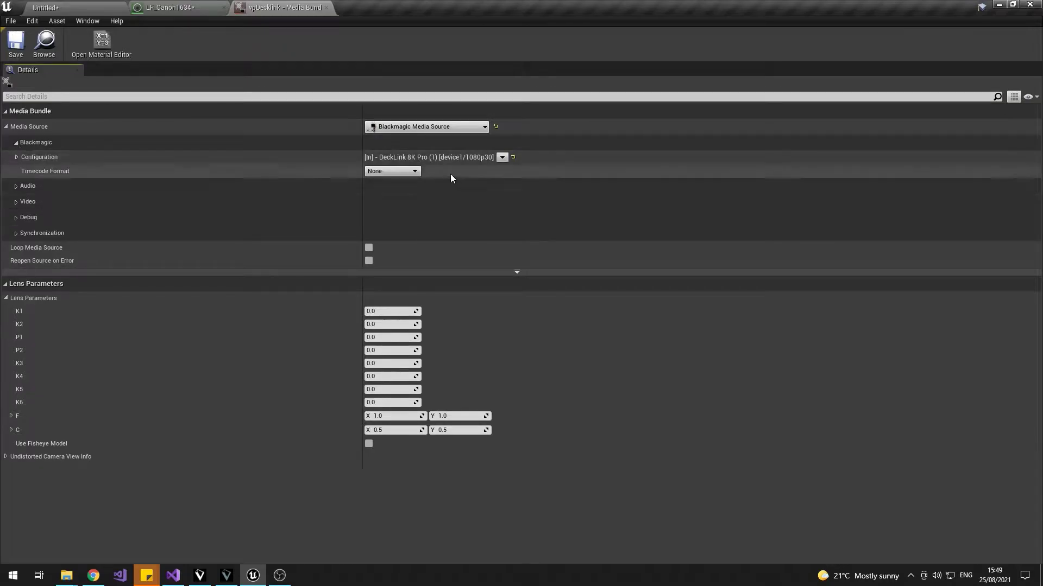
left_click(502, 158)
left_click(330, 15)
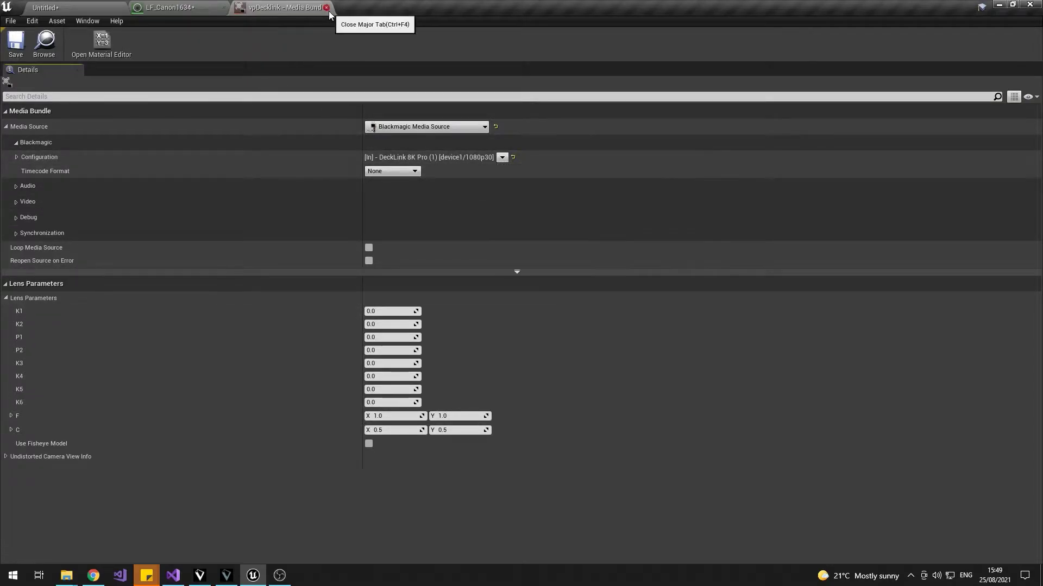
left_click(327, 7)
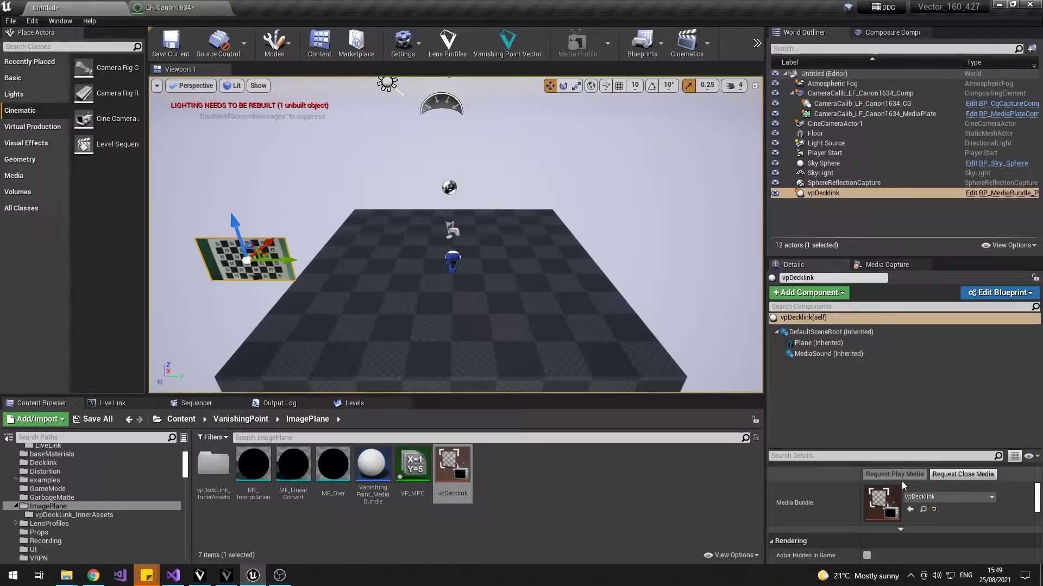
left_click_drag(234, 227, 272, 341)
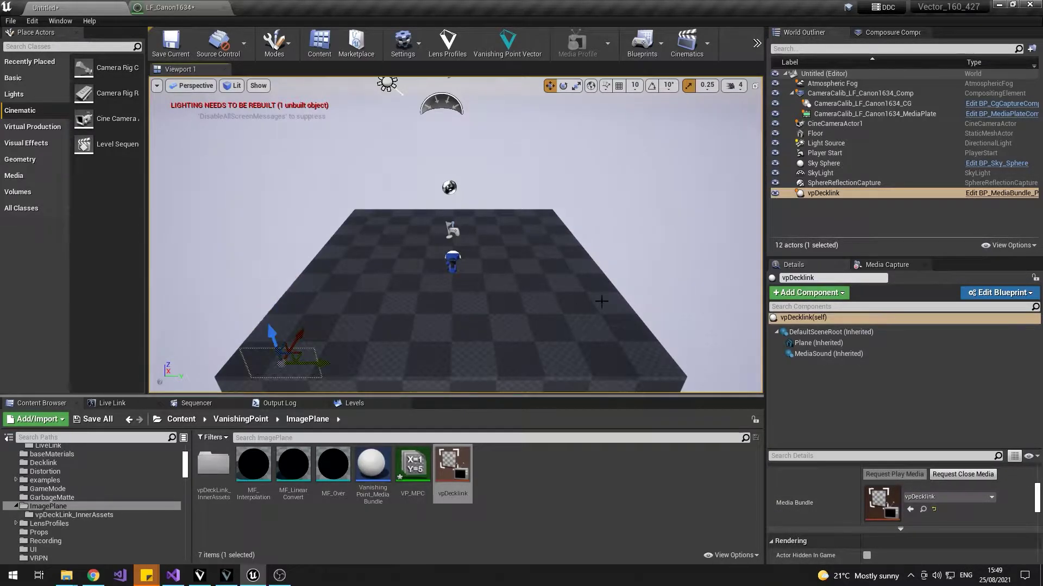
- Set the calibration MediaPlate's Media Source to the T_vpDecklink_BC texture and locate that texture in the content folders
left_click(852, 115)
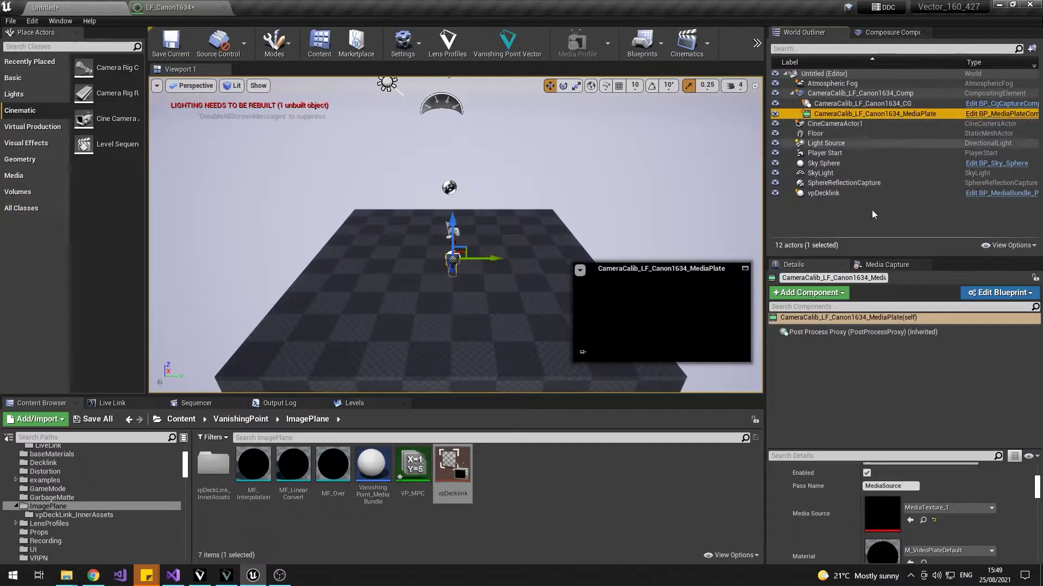
left_click(946, 508)
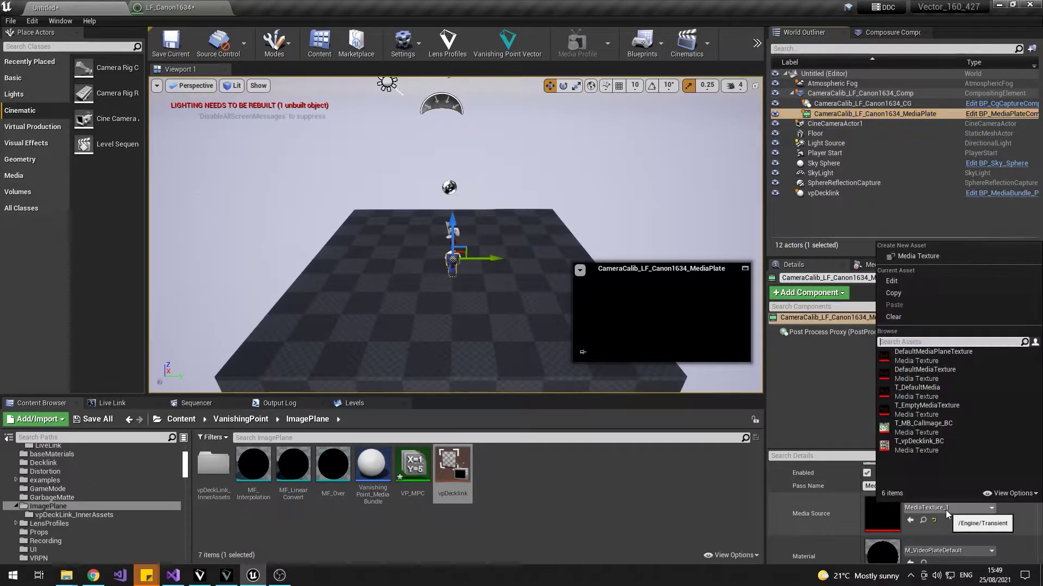
left_click(923, 444)
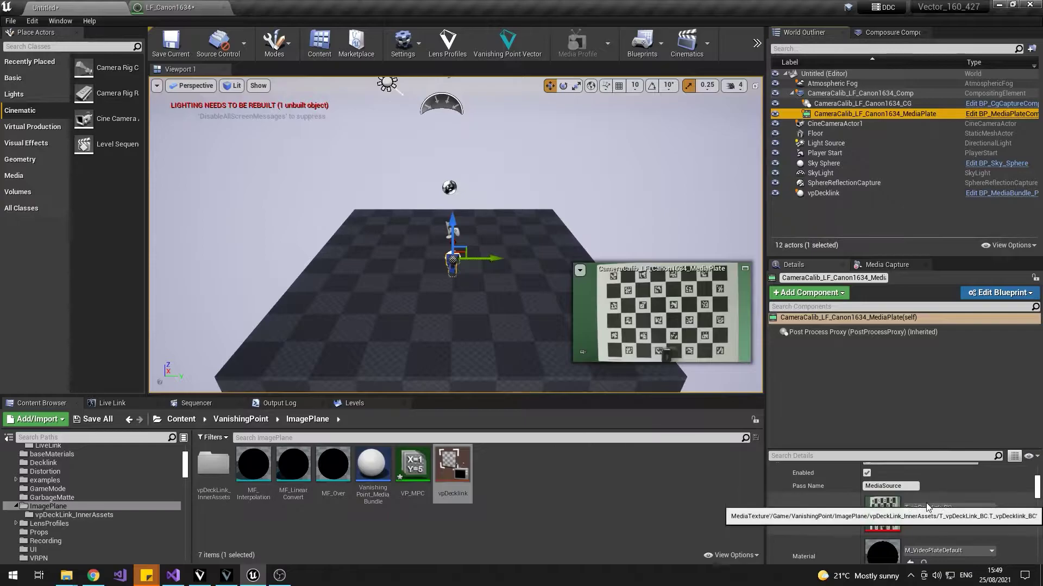
left_click(922, 520)
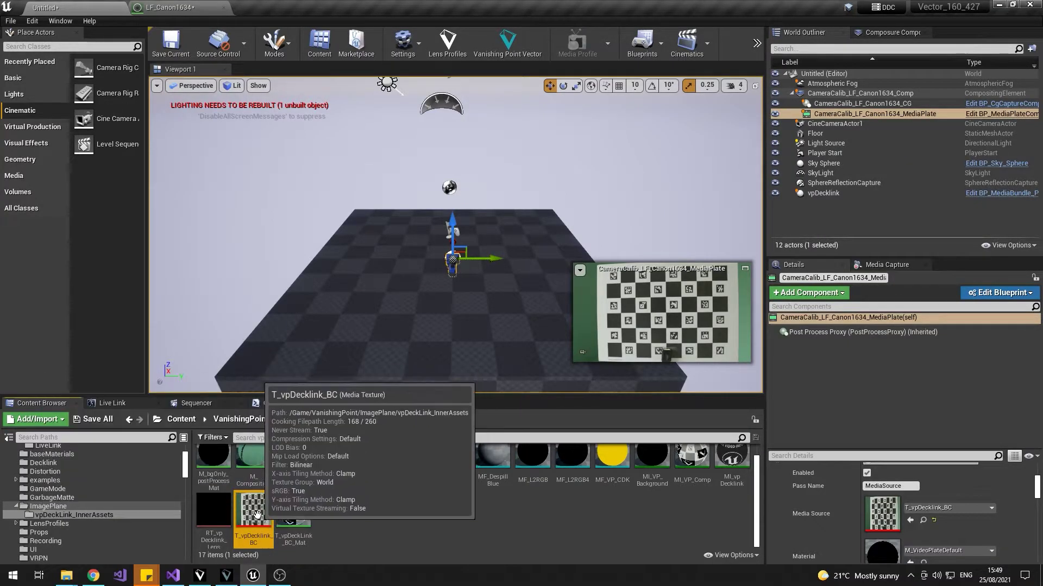
- Select CineCameraActor1, return to the LF_Canon1634 lens file and set the viewport's CG/media Transparency to 0.2
left_click(846, 125)
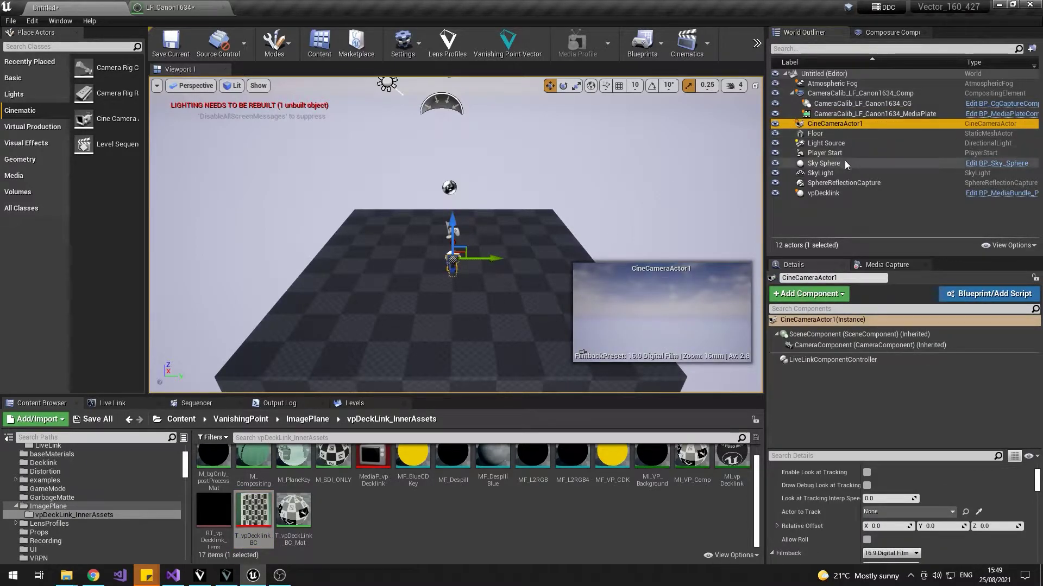
left_click(170, 7)
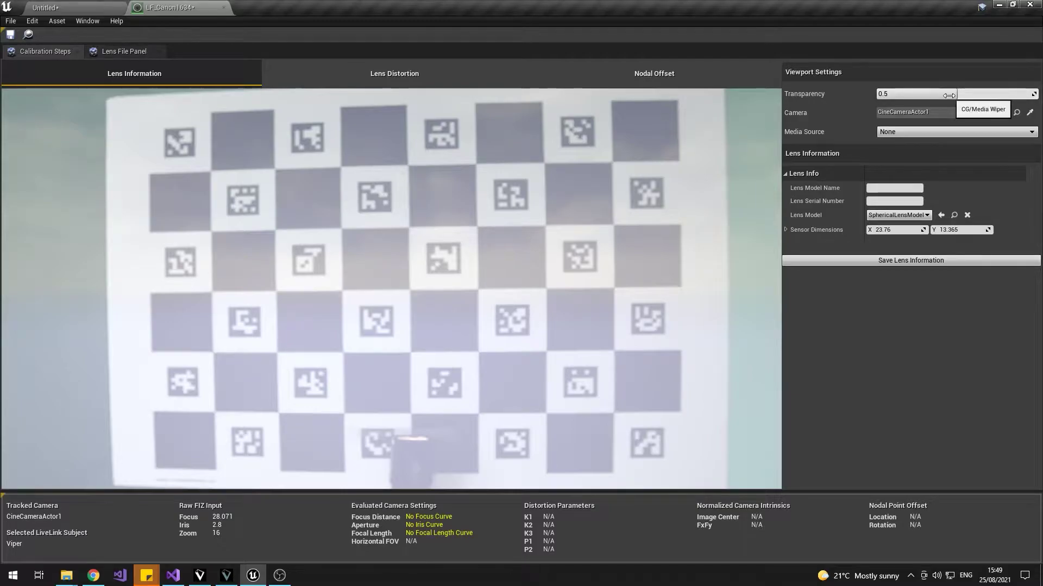
left_click_drag(949, 96, 877, 95)
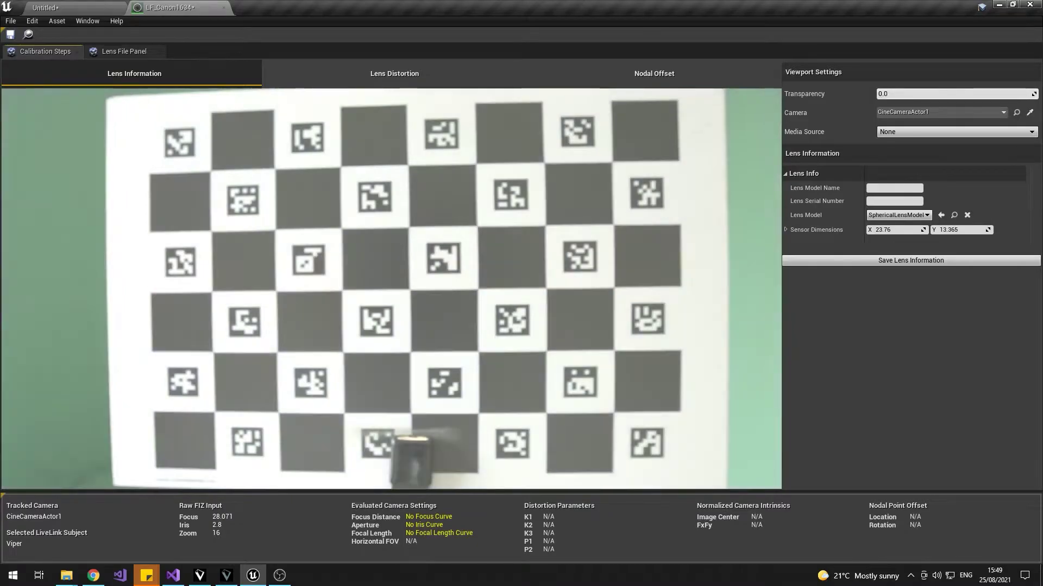
left_click_drag(877, 95, 908, 96)
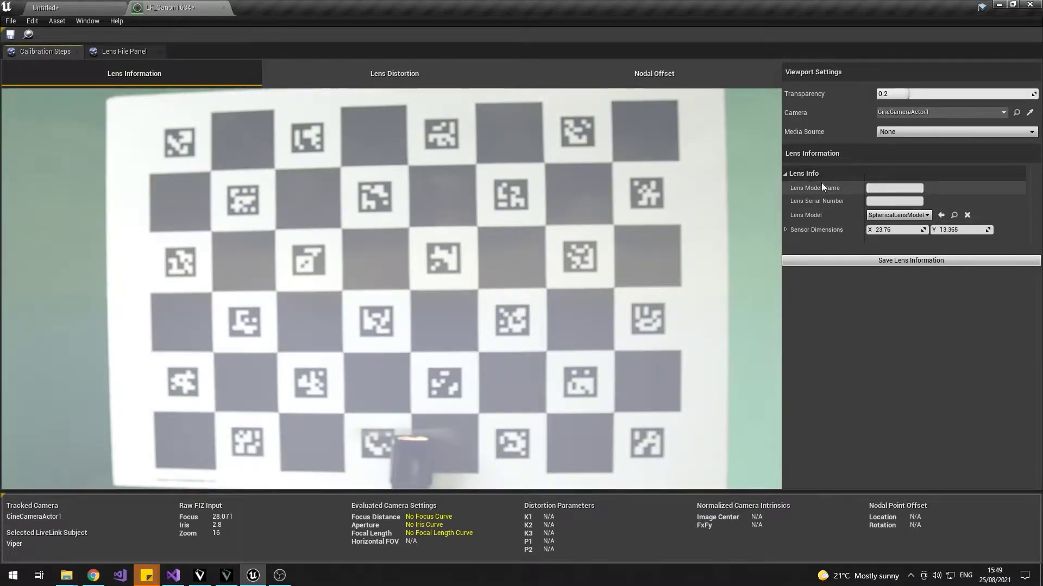
- Enter lens model name Canon 16-34 and serial number 1234, and set the sensor width to VECTOR's film back width, 21.12
left_click(877, 189)
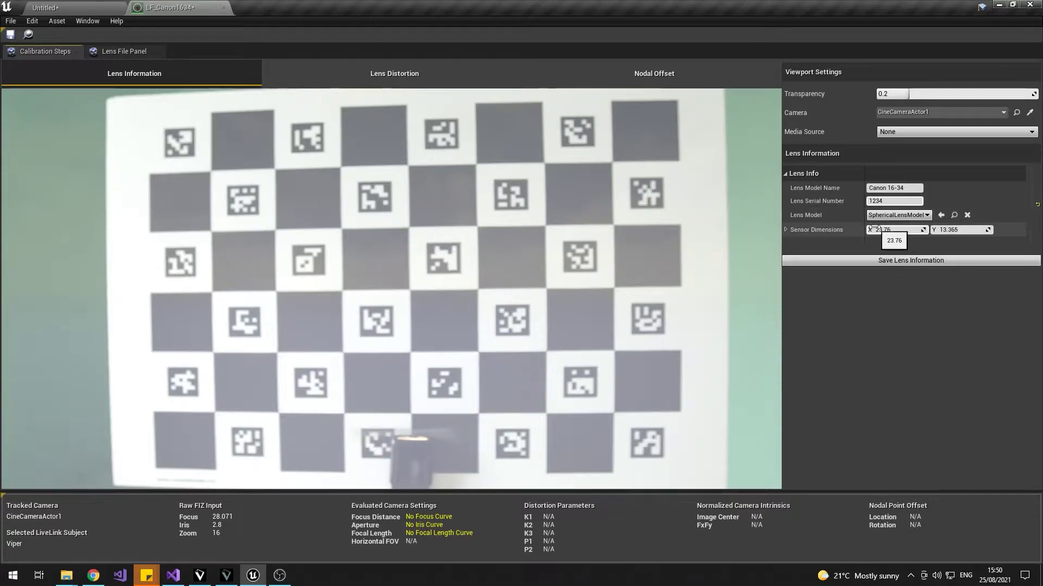
left_click(206, 575)
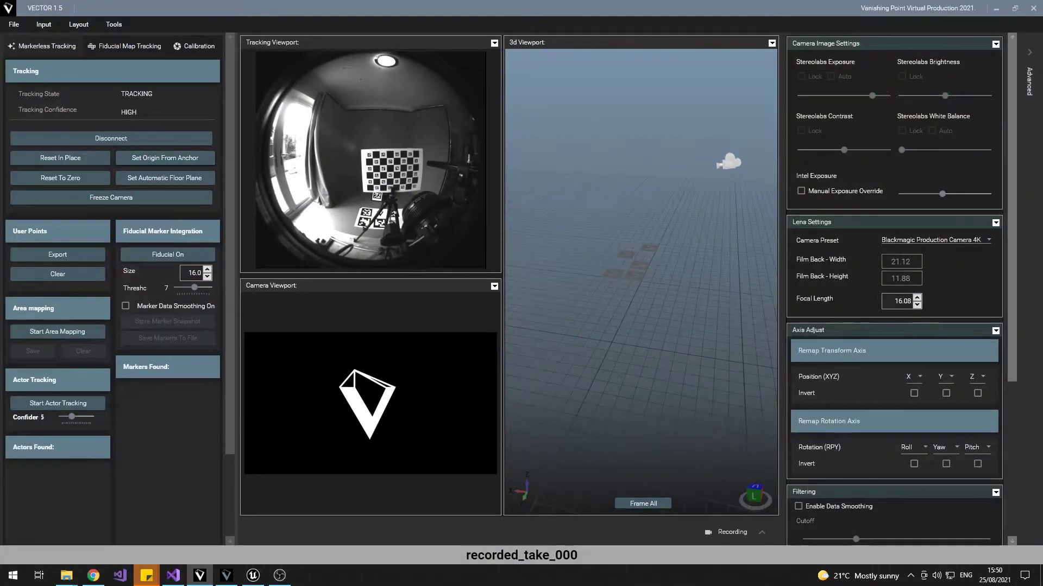
left_click(916, 263)
left_click(253, 575)
left_click(896, 230)
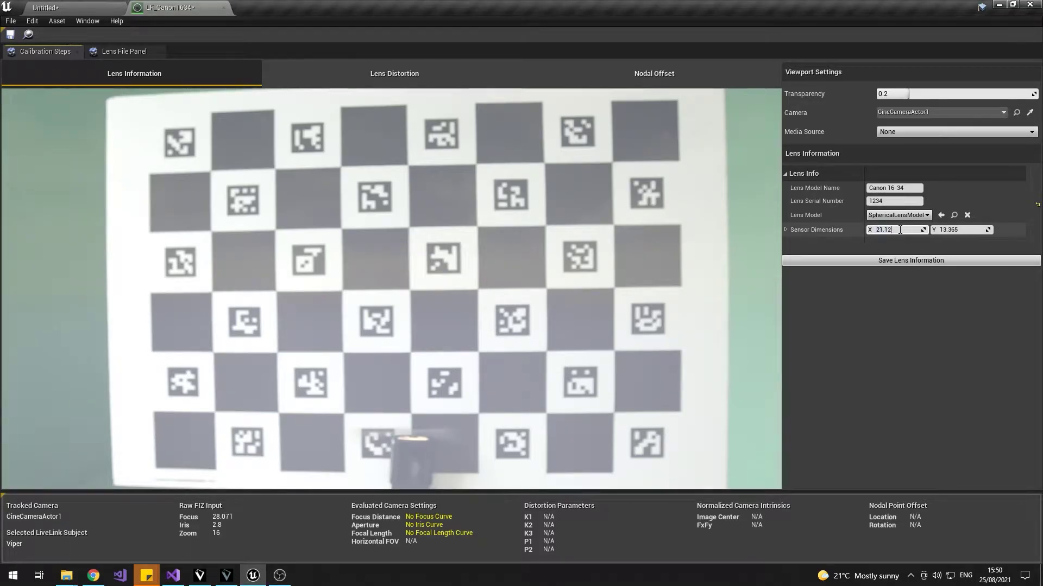
- Set the sensor height to 11.88, matching the film back height in VECTOR, and save the lens information
left_click(199, 575)
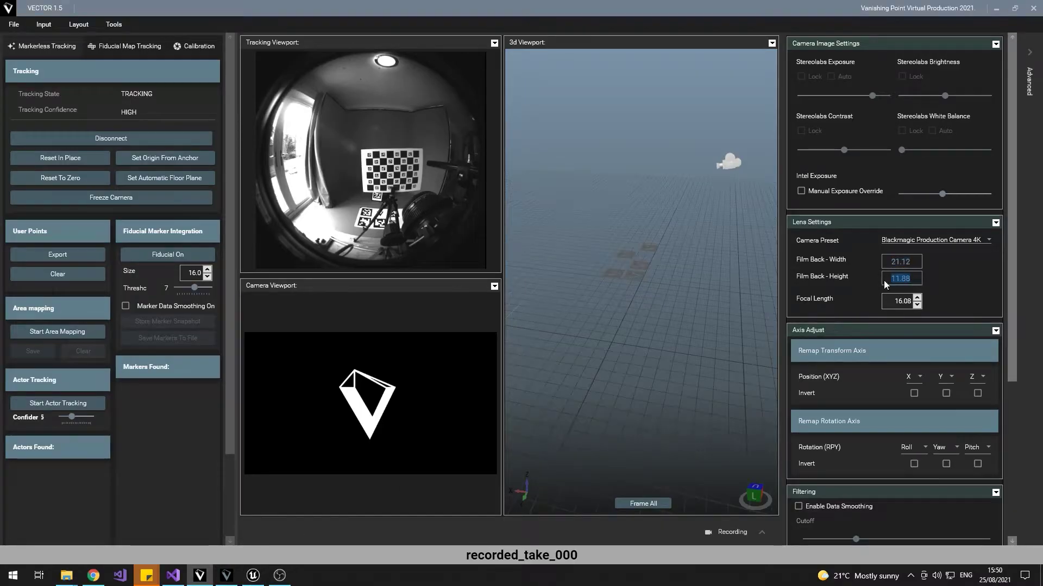
left_click(253, 575)
left_click(958, 230)
type("11.88")
key("Return")
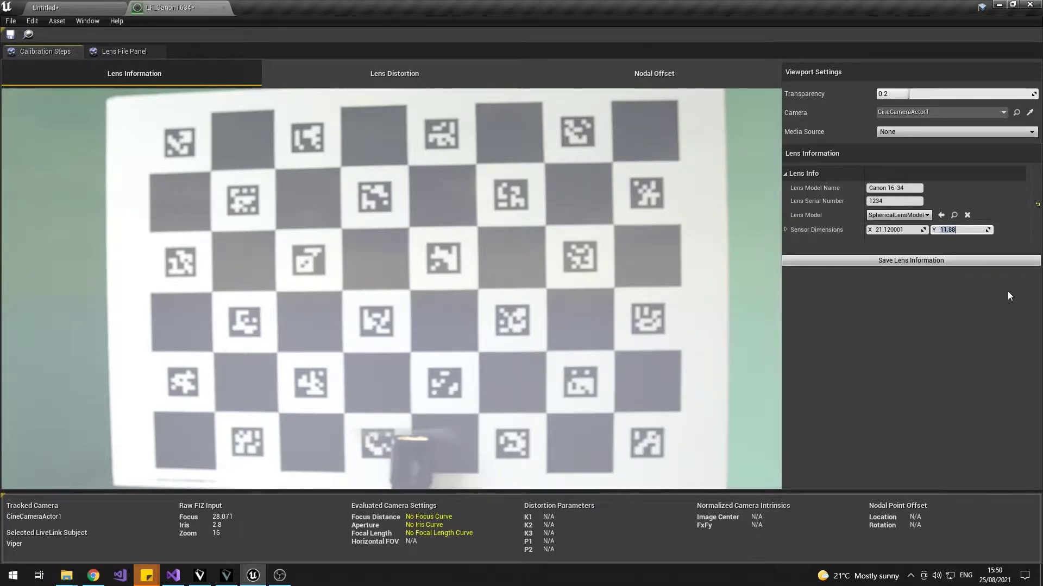
left_click(911, 262)
- Go to the Lens Distortion calibration step and create a new checkerboard actor for the Lens Distortion Checkerboard algorithm
left_click(378, 76)
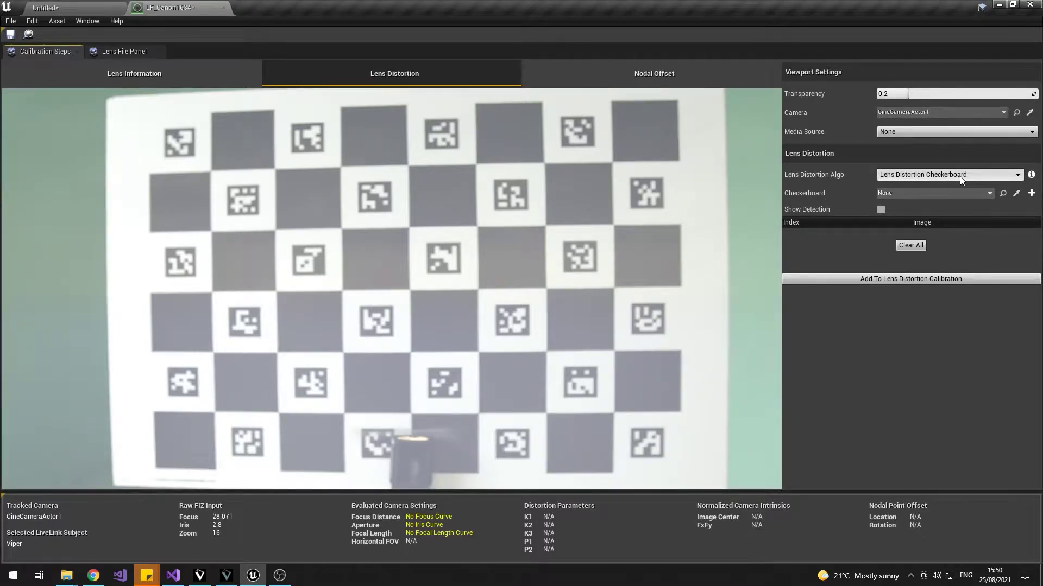
left_click(902, 193)
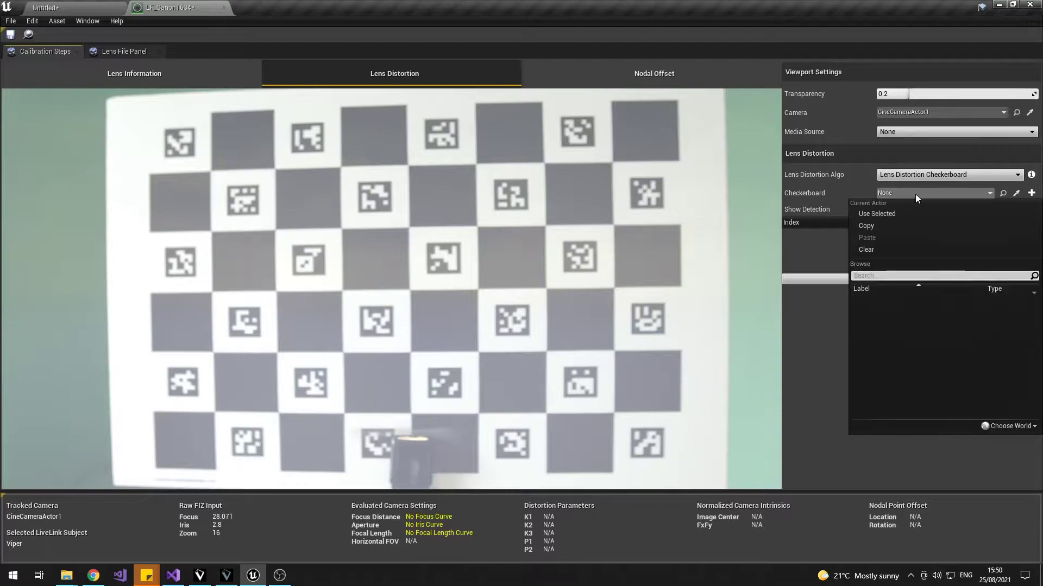
left_click(985, 197)
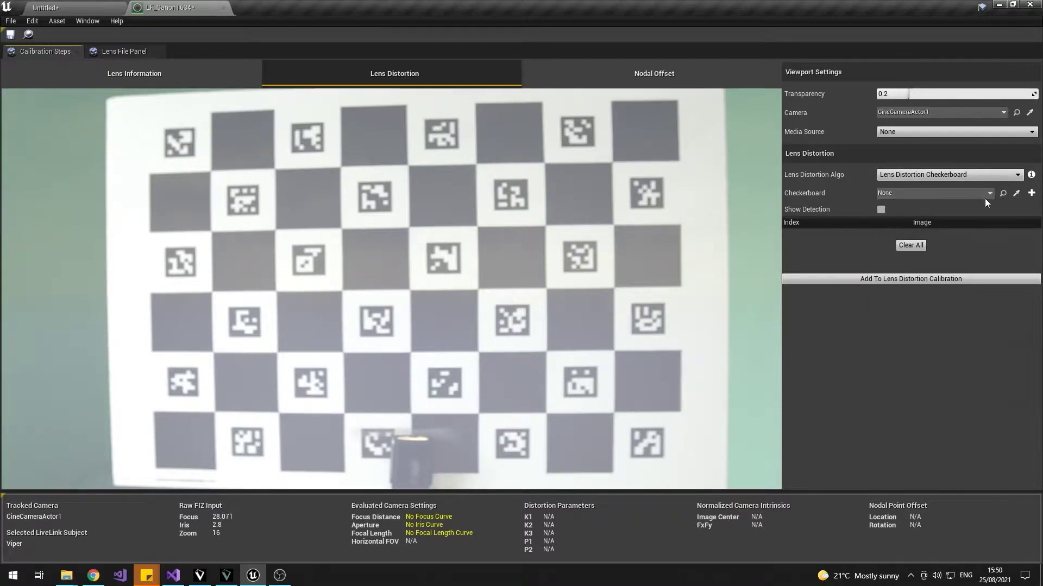
left_click(1031, 194)
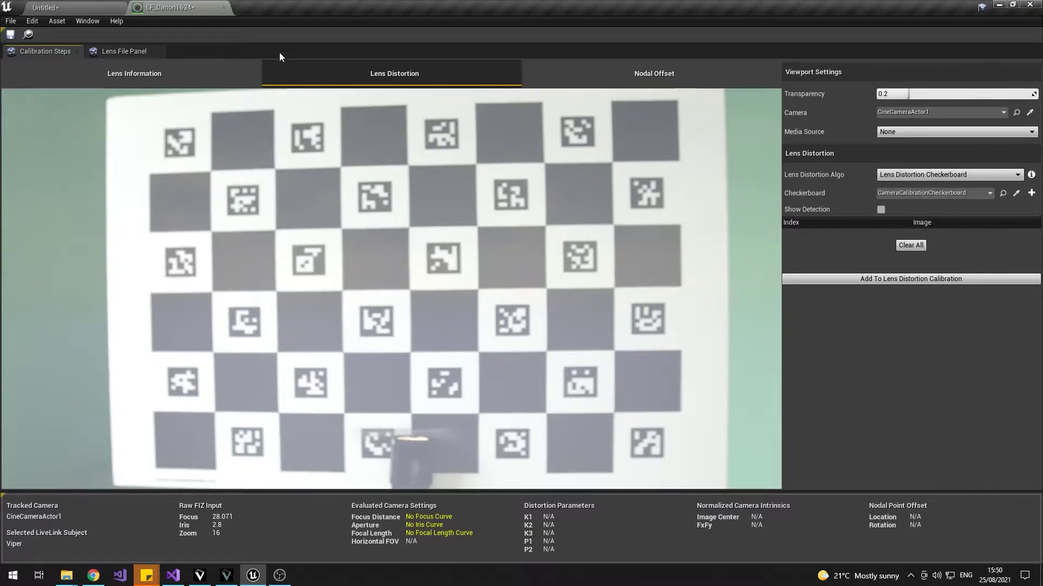
- Set the CameraCalibrationCheckerboard actor in the level to 7 corner rows, 5 corner columns and a square side length of 4.5
left_click(67, 5)
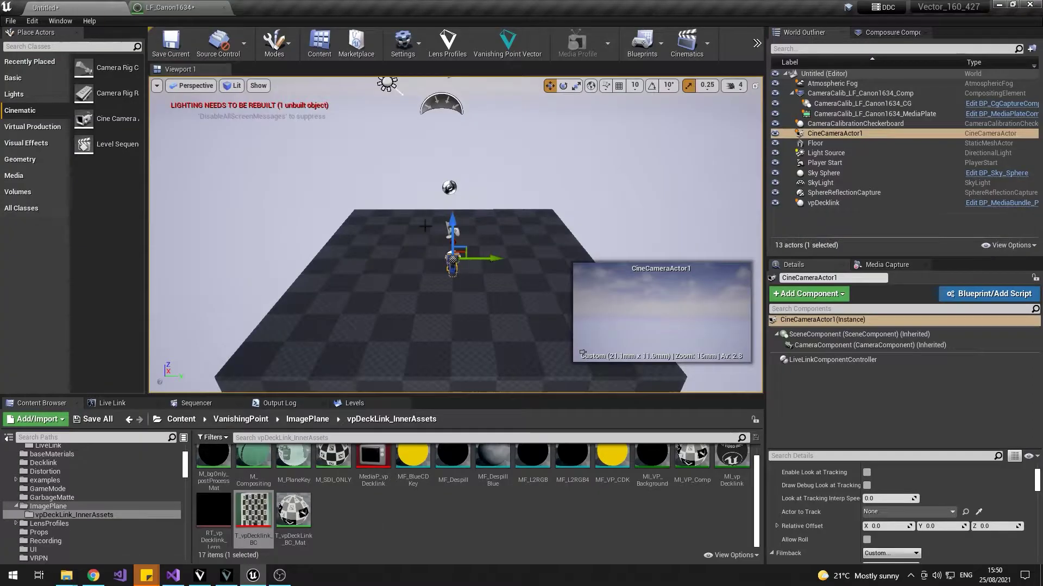
left_click(845, 125)
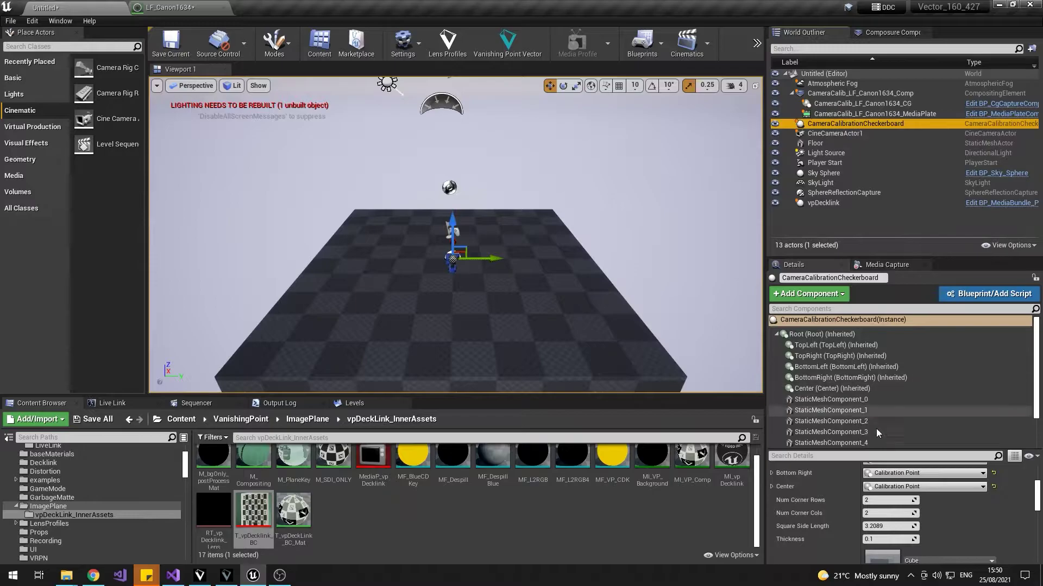
left_click_drag(871, 448, 863, 354)
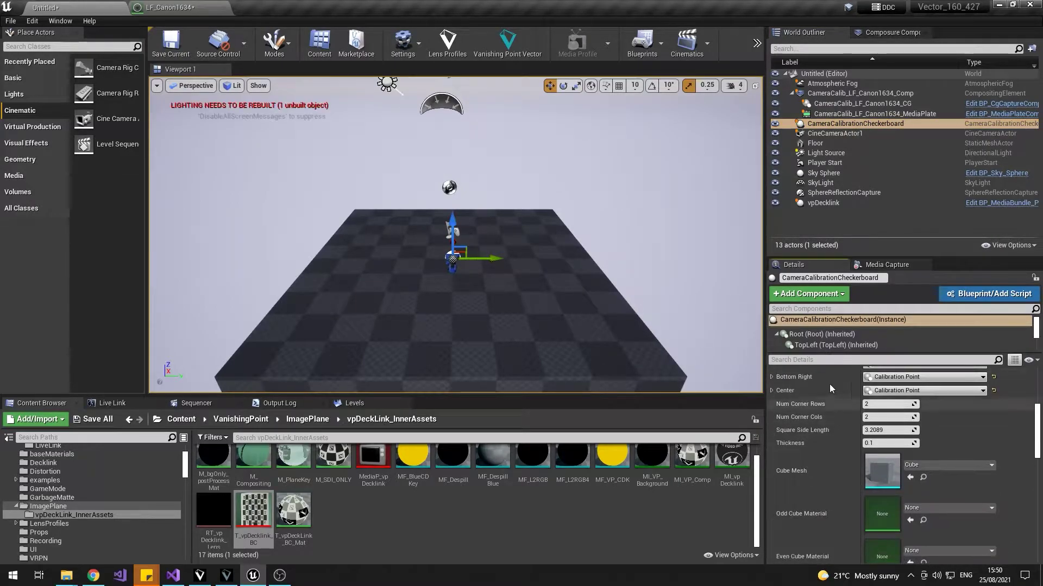
left_click(885, 404)
type("7")
key("Tab")
type("5")
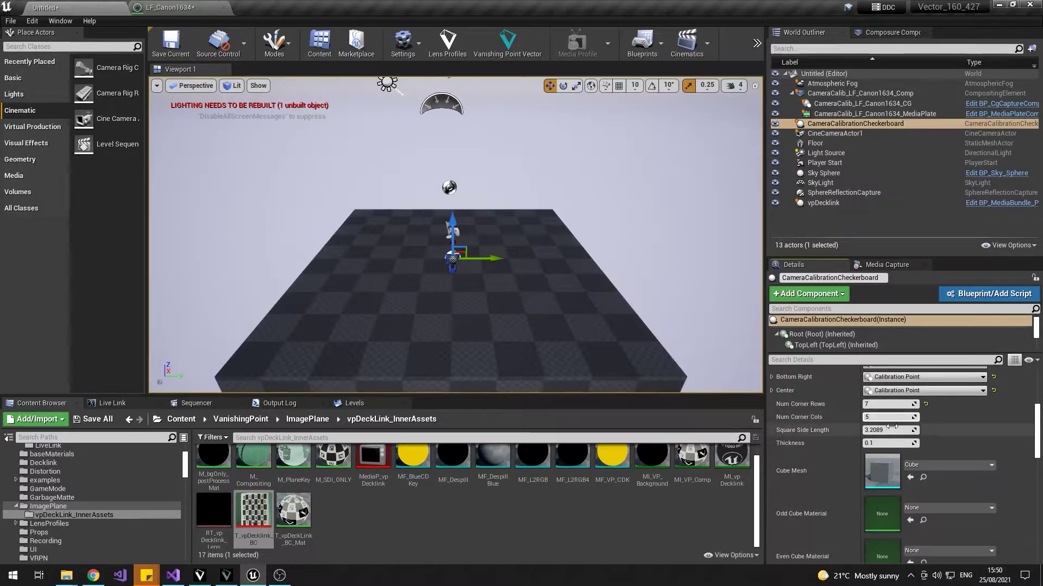
key("Tab")
type("4.5")
key("Return")
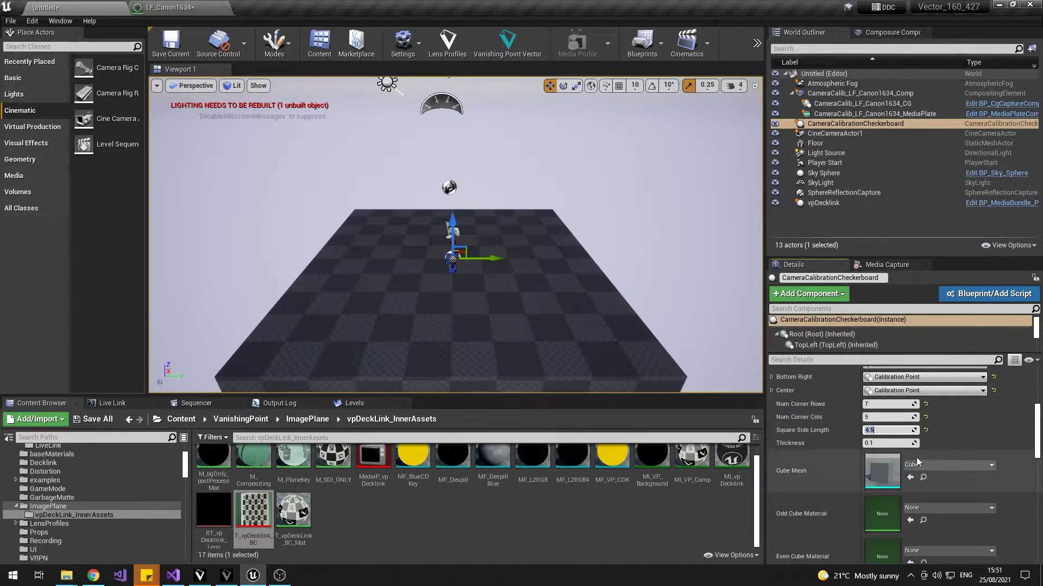
- Return to the lens file's distortion calibration and set the viewport Transparency to 0.0 for a video-only view
left_click(157, 7)
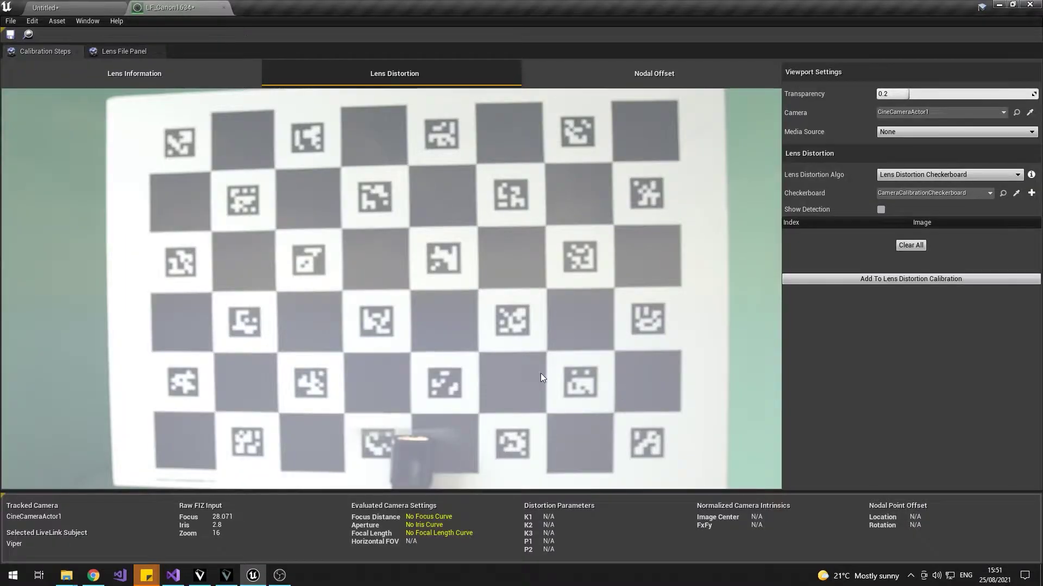
mouse_move(908, 94)
left_mouse_down()
mouse_move(1034, 94)
mouse_move(924, 94)
left_mouse_up()
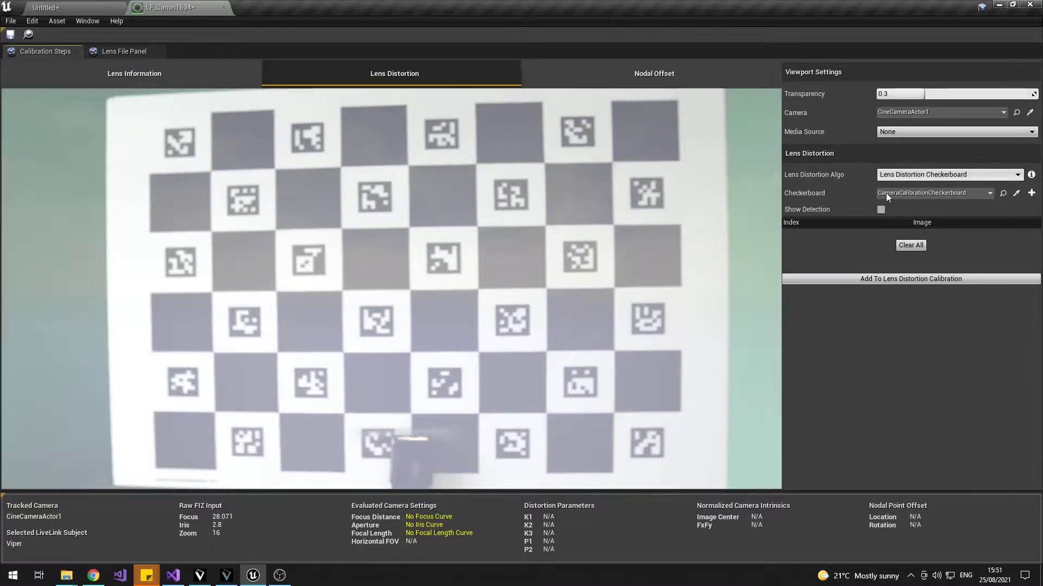
left_click_drag(923, 94, 877, 93)
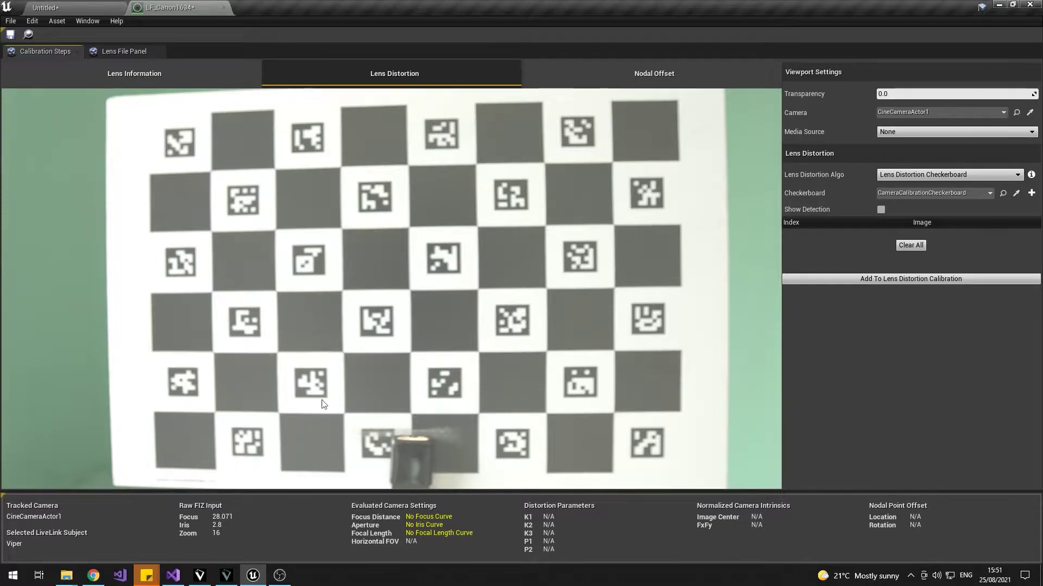
- Capture five checkerboard images for the lens distortion calibration, moving the camera to vary the board's position in frame
left_click(245, 254)
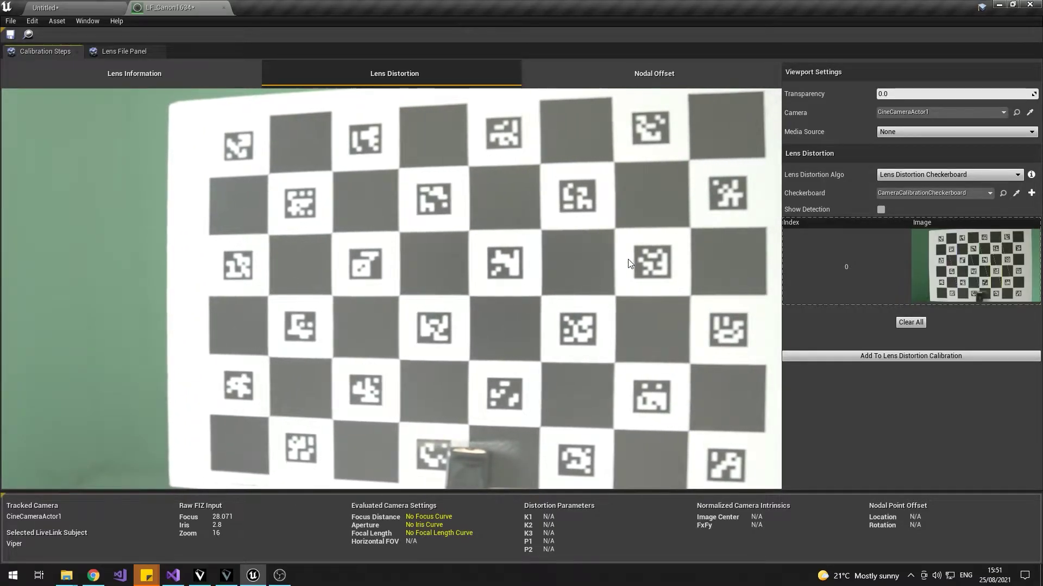
left_click(586, 318)
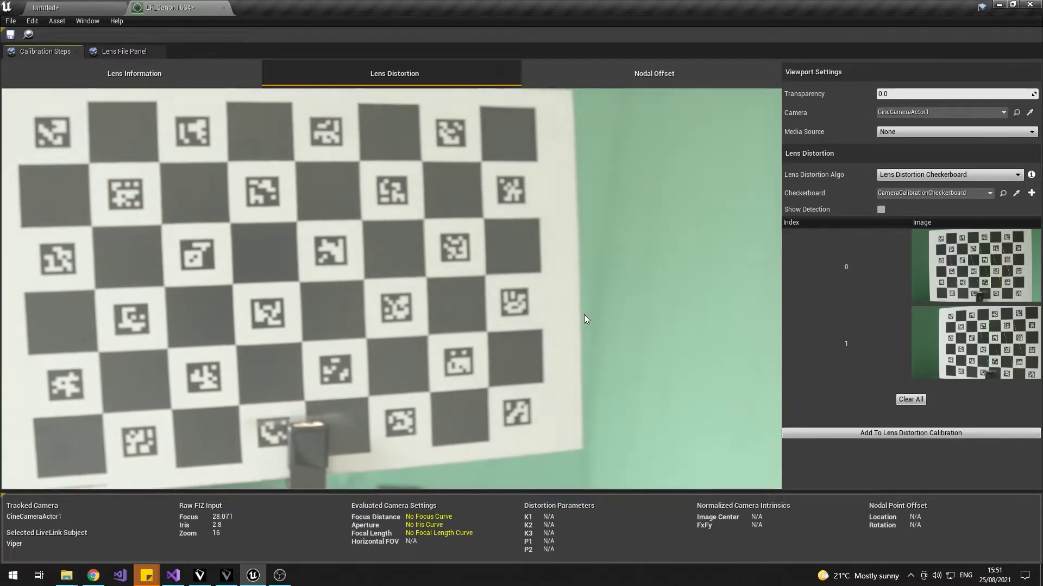
left_click(584, 315)
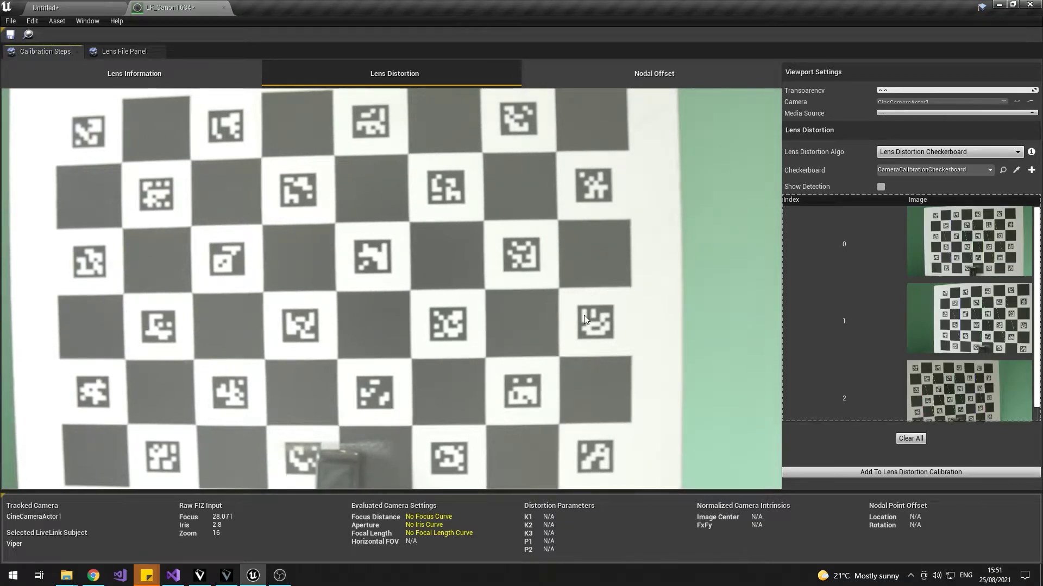
left_click(455, 299)
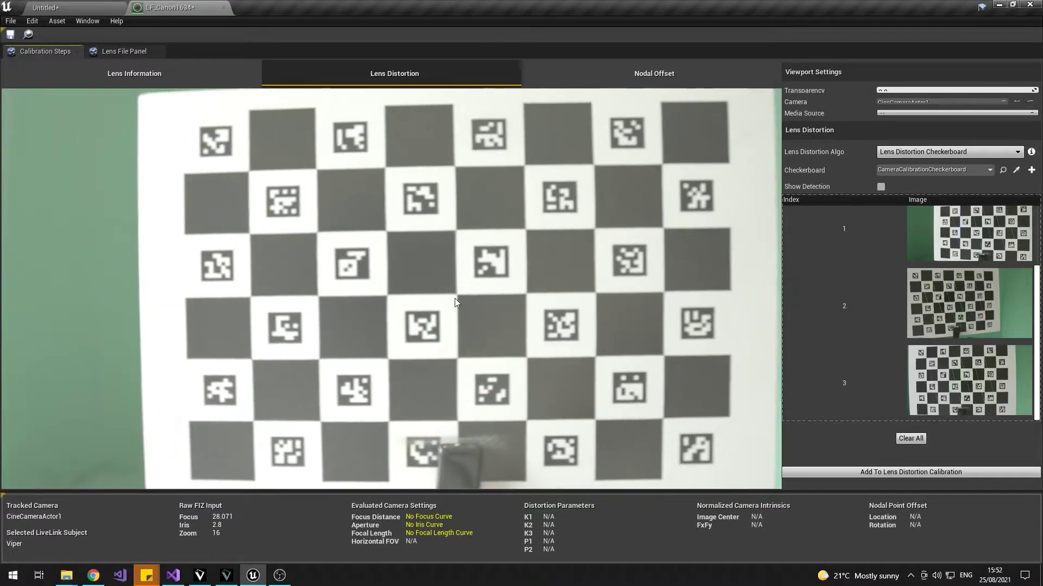
left_click(455, 298)
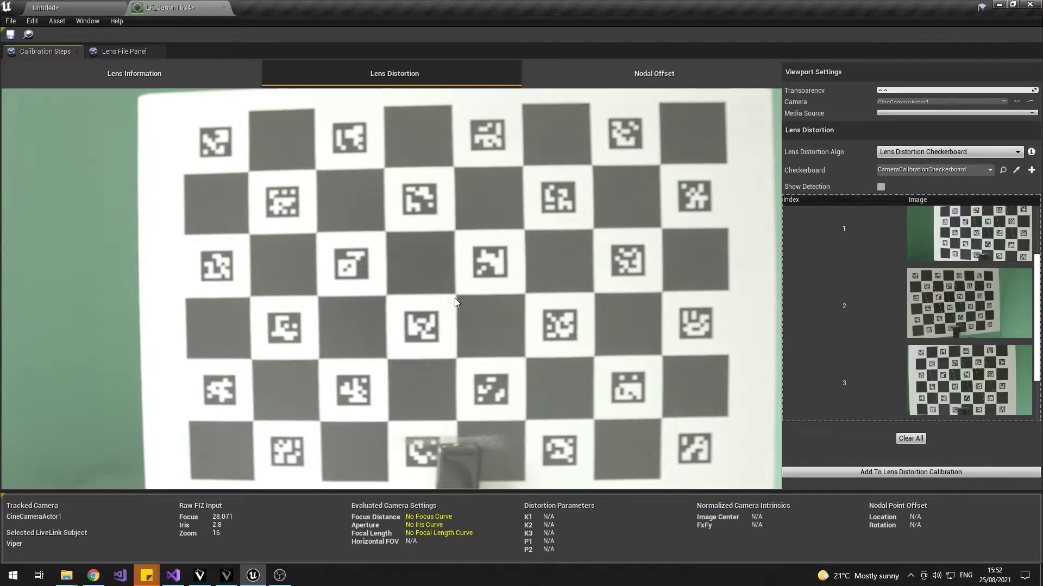
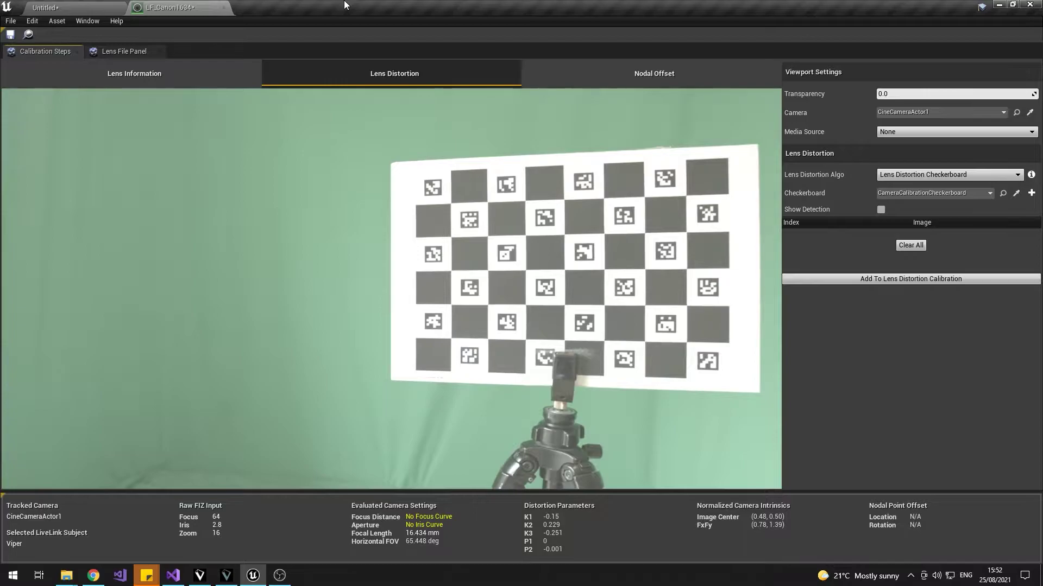
- Capture brightly lit checkerboard images at focus 64 with the board near the right, left, upper and lower parts of the frame
left_click(376, 242)
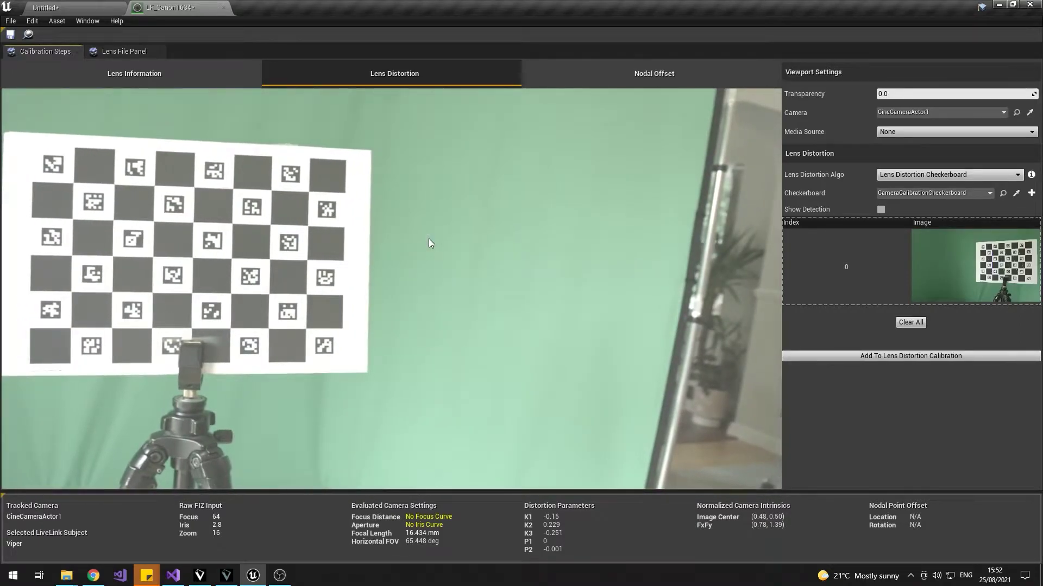
left_click(429, 239)
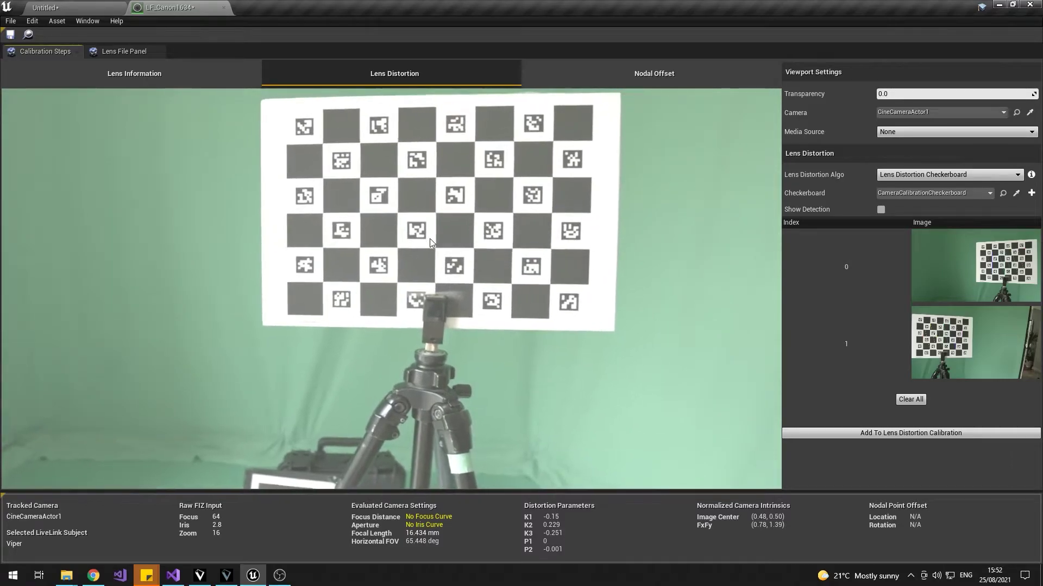
left_click(430, 243)
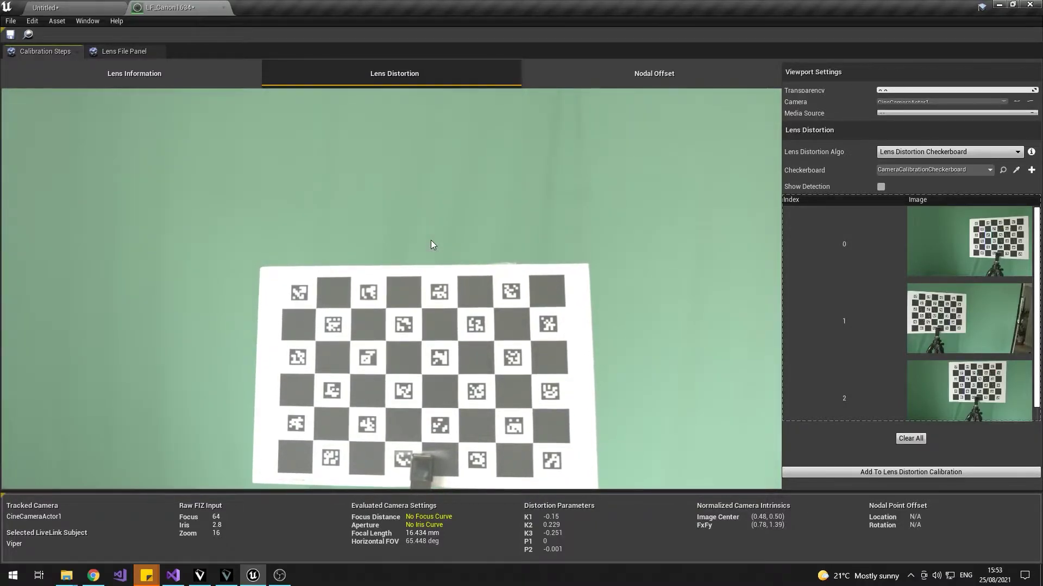
left_click(431, 240)
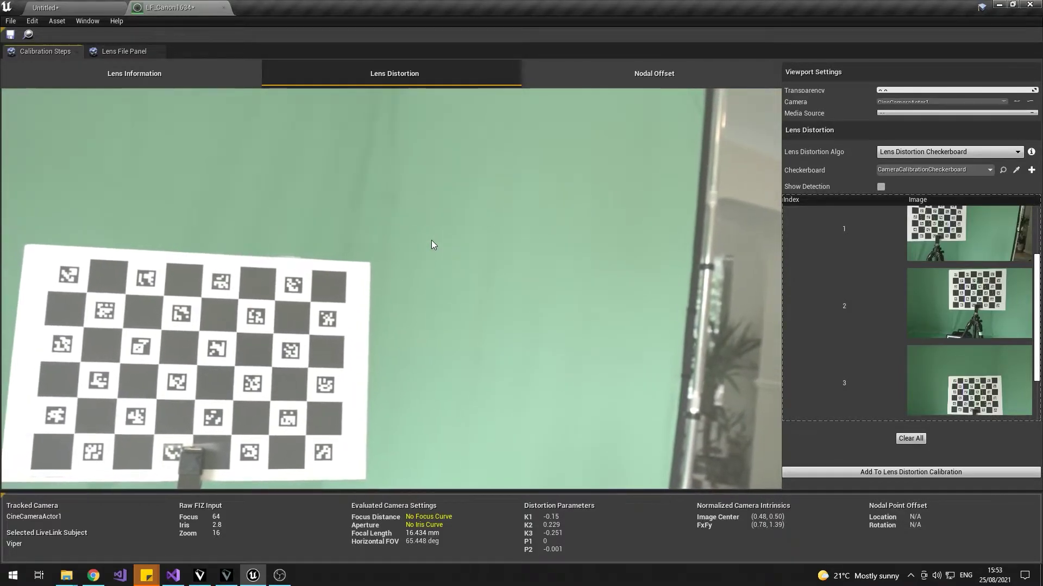
left_click(431, 240)
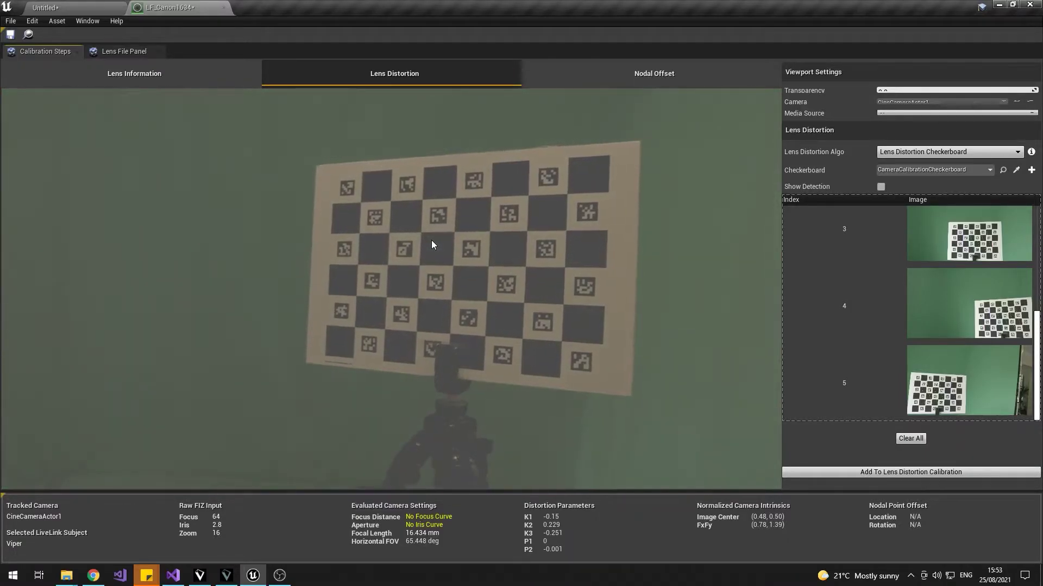
- Capture darker checkerboard images at focus 64 with the board angled both ways and placed mid-frame, right and left
left_click(432, 244)
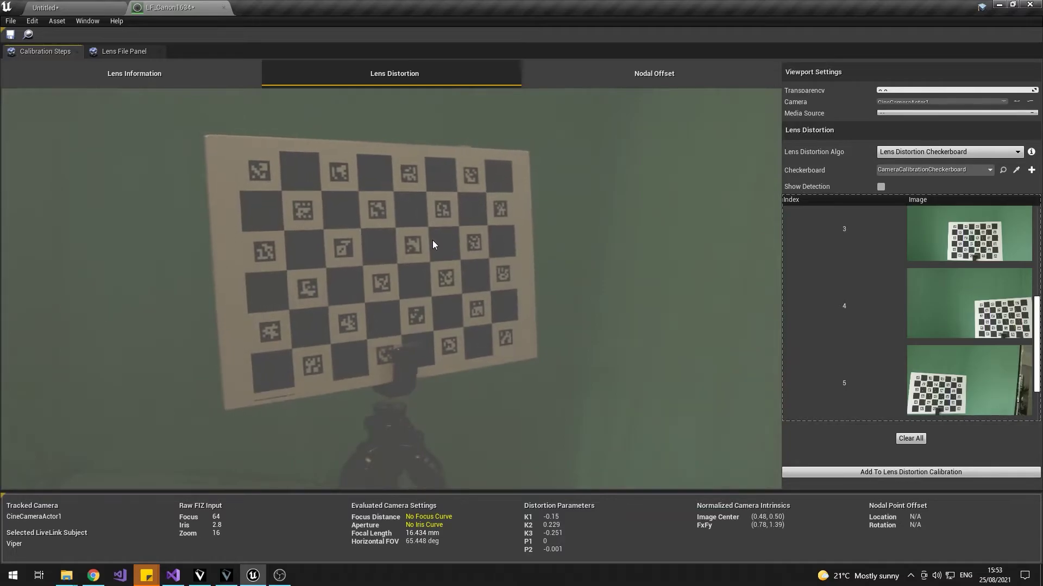
left_click(434, 245)
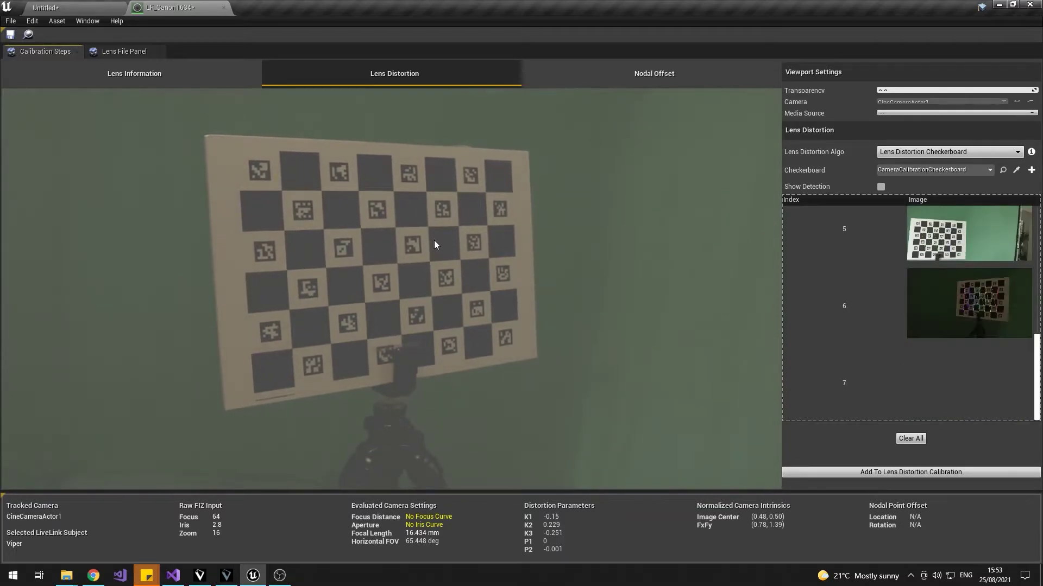
left_click(434, 245)
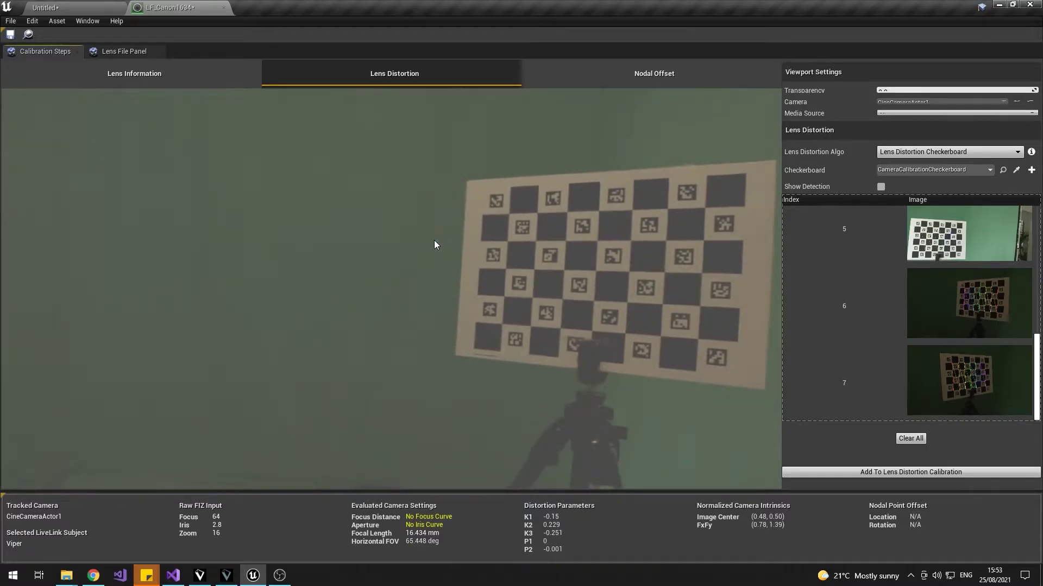
left_click(435, 245)
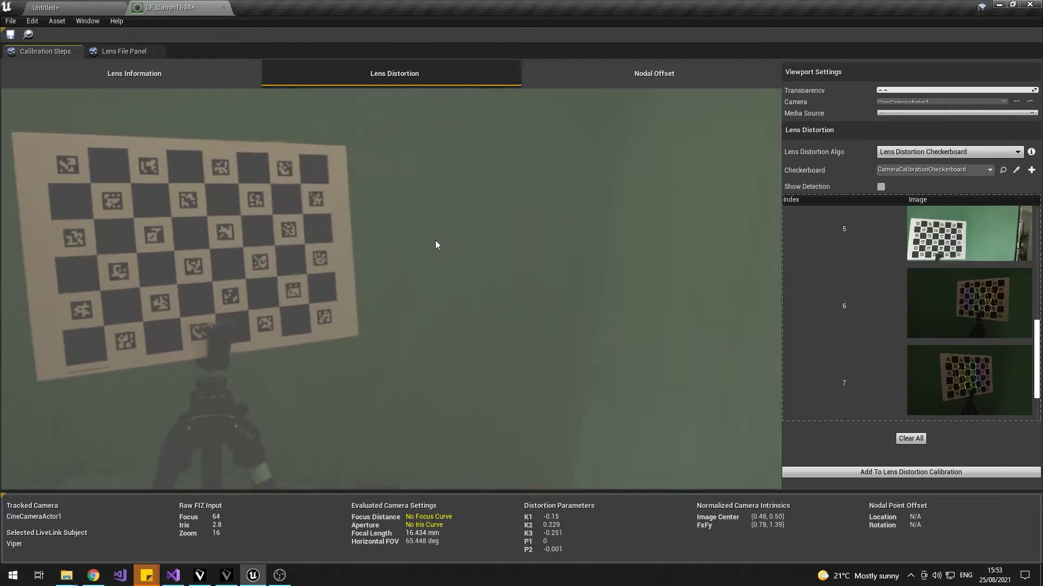
left_click(438, 242)
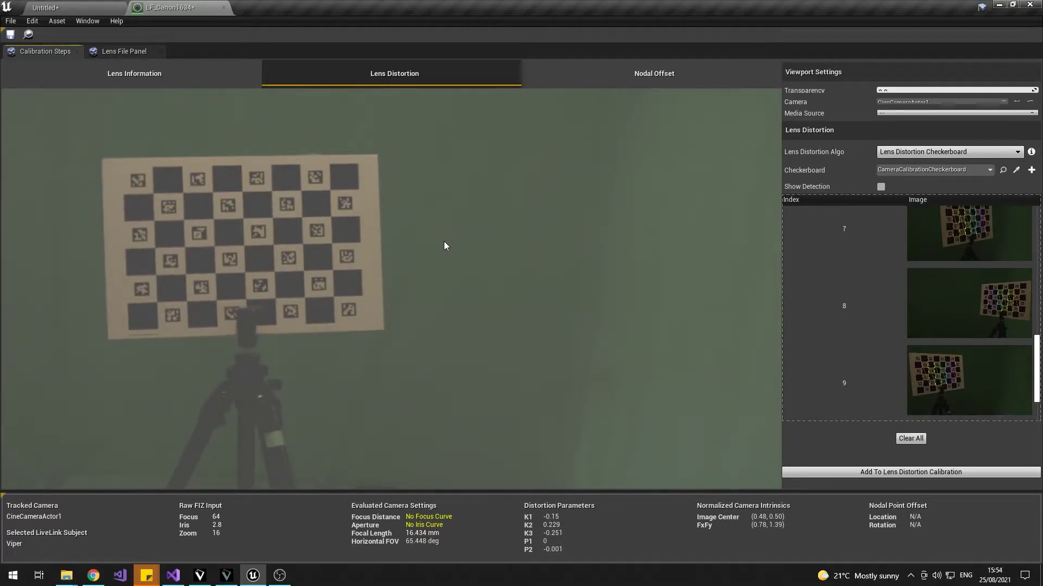
- Capture the remaining focus 64 images at varied distances, including close-ups, and add the set to the lens distortion calibration
left_click(443, 242)
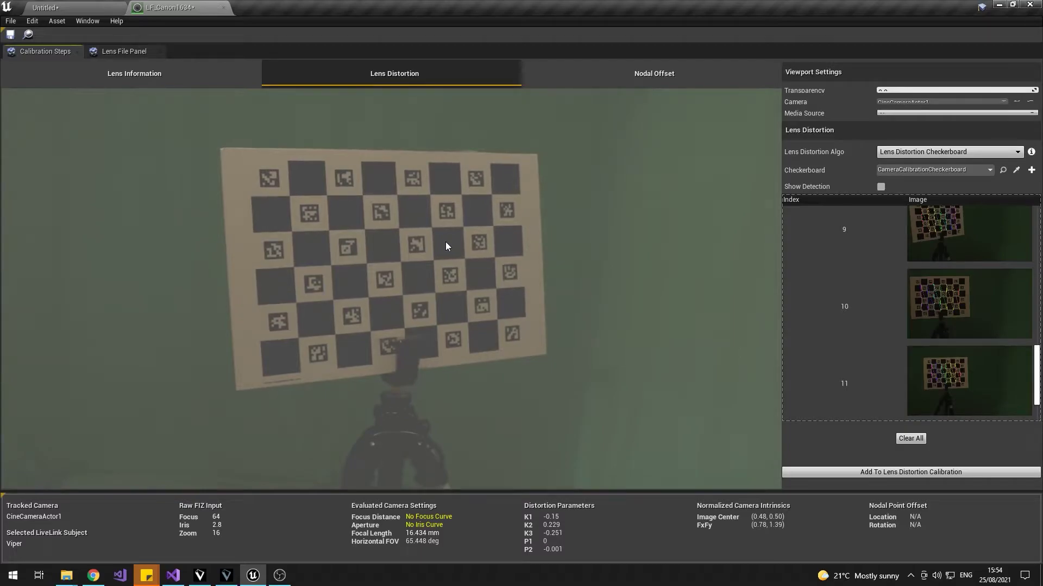
left_click(447, 244)
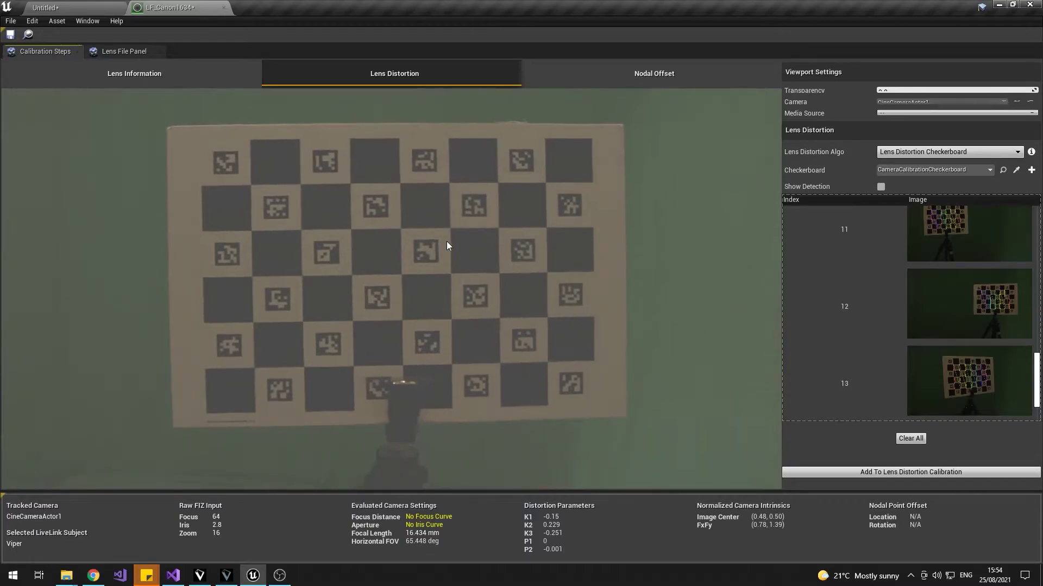
left_click(475, 255)
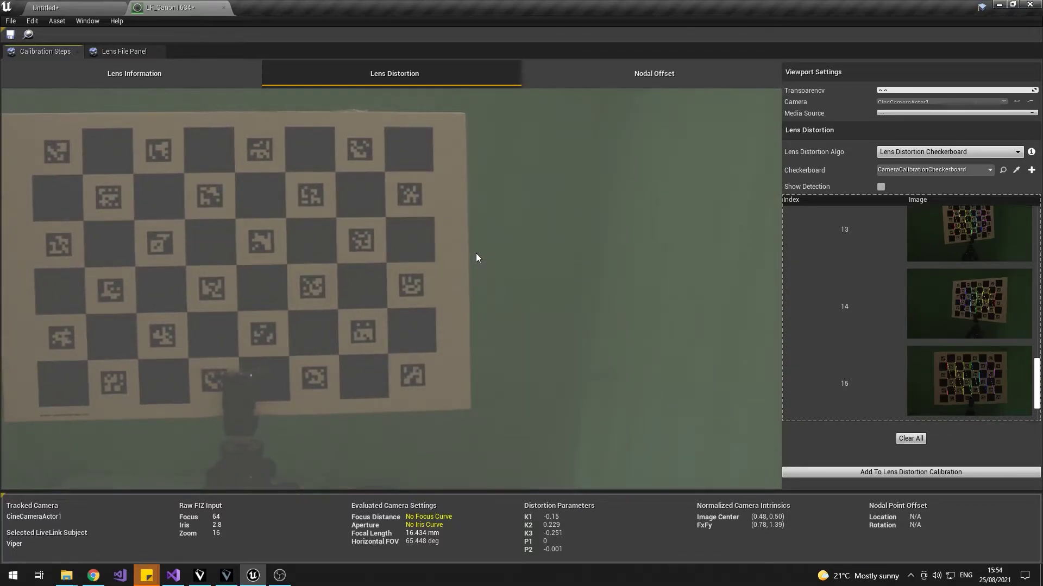
left_click(476, 253)
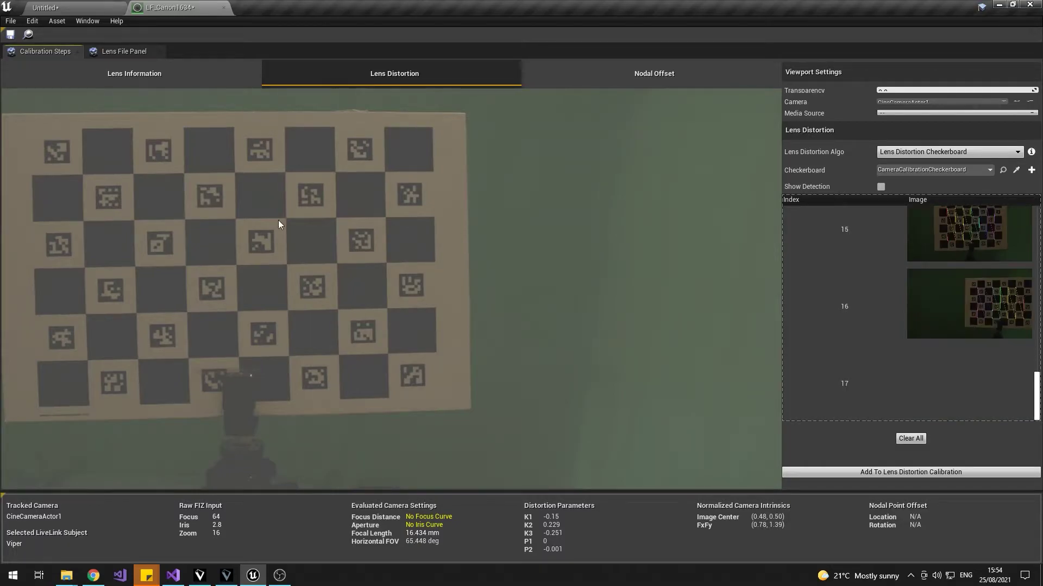
left_click(921, 473)
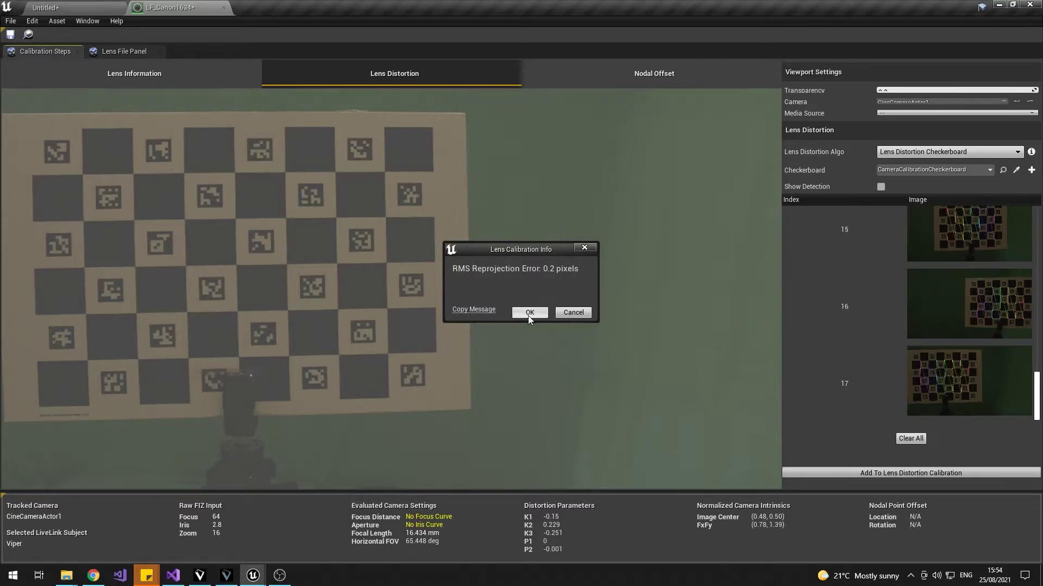
left_click(530, 313)
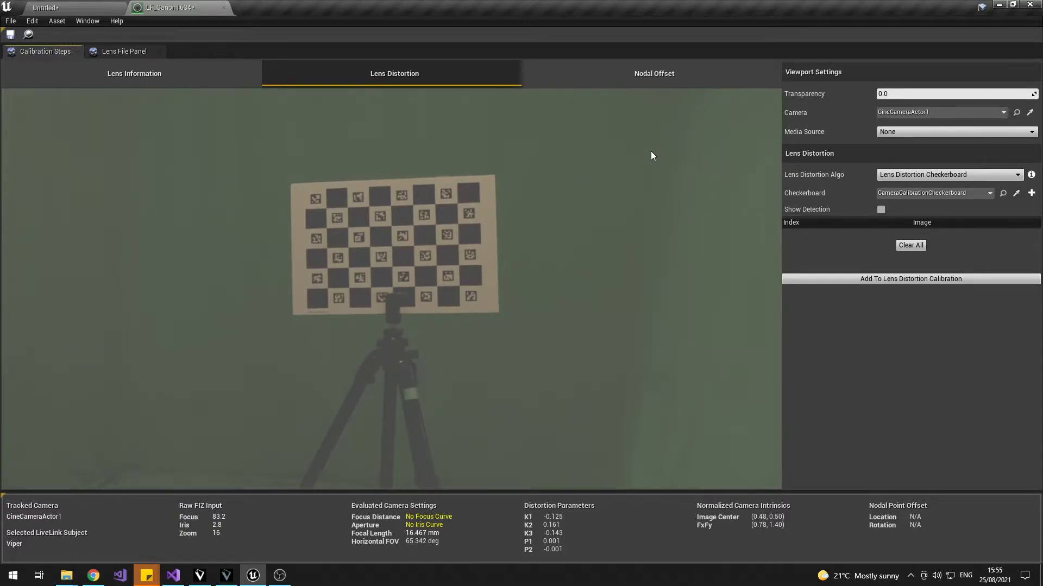
- At a focus of about 83, capture distant checkerboard images with the board in the centre, sides and lower corners of the frame
left_click(651, 151)
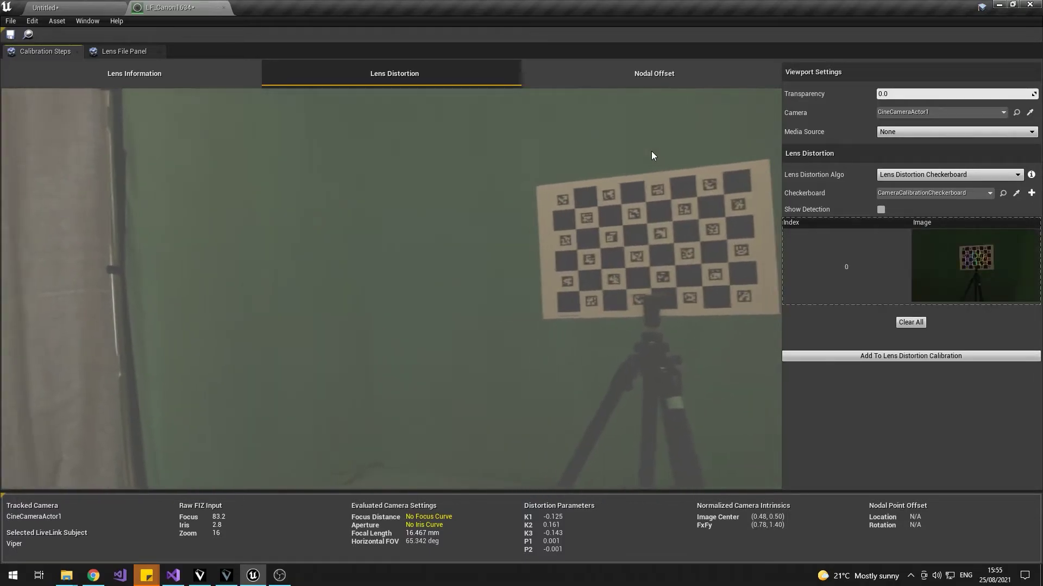
left_click(662, 160)
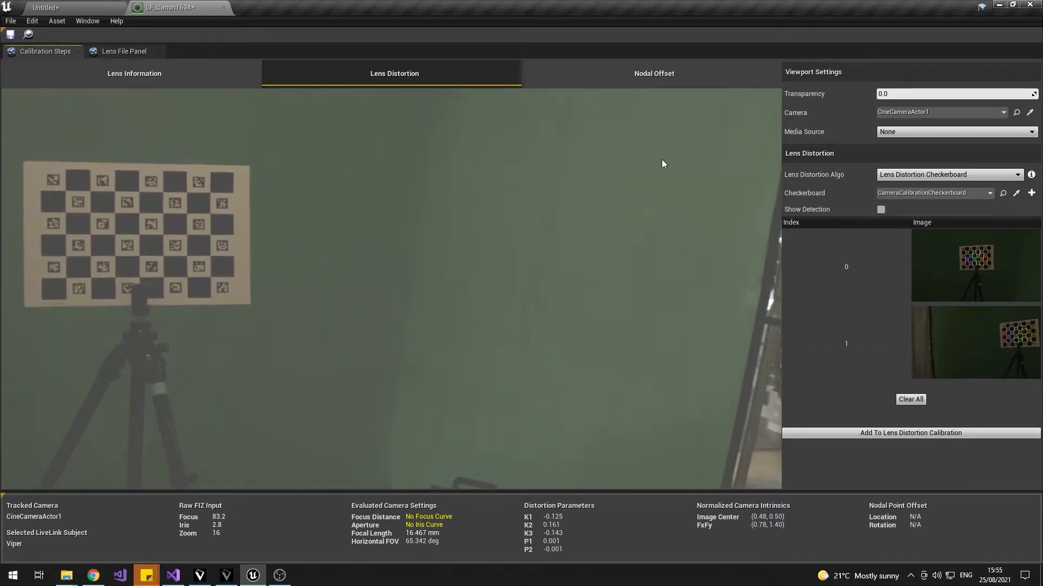
left_click(662, 160)
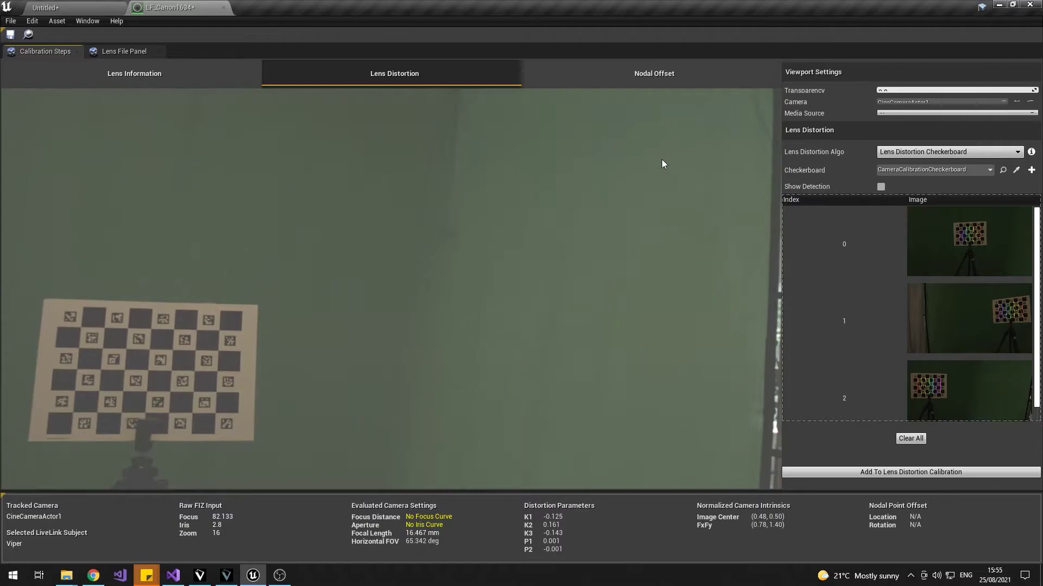
left_click(663, 160)
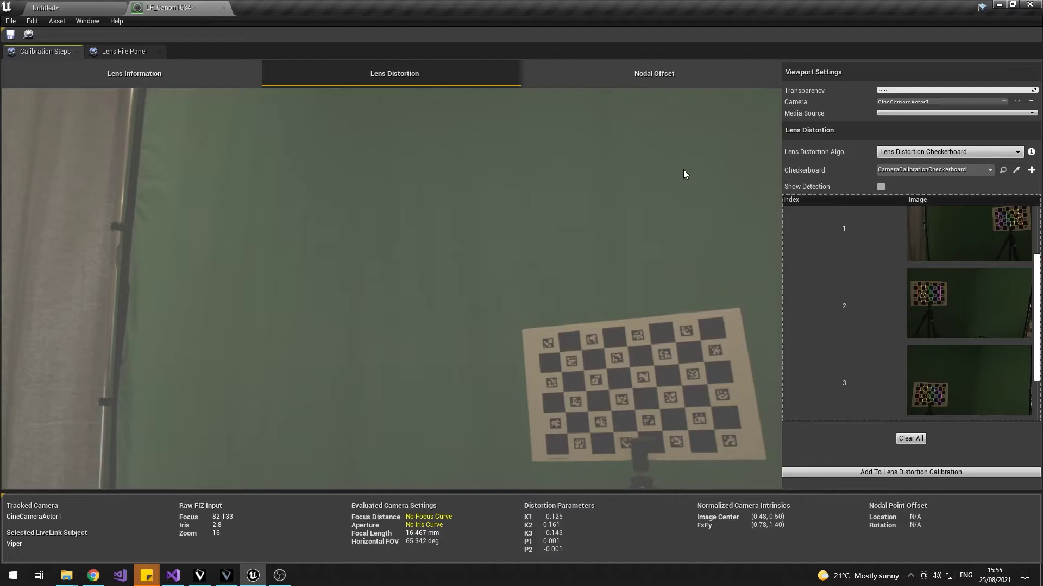
left_click(683, 171)
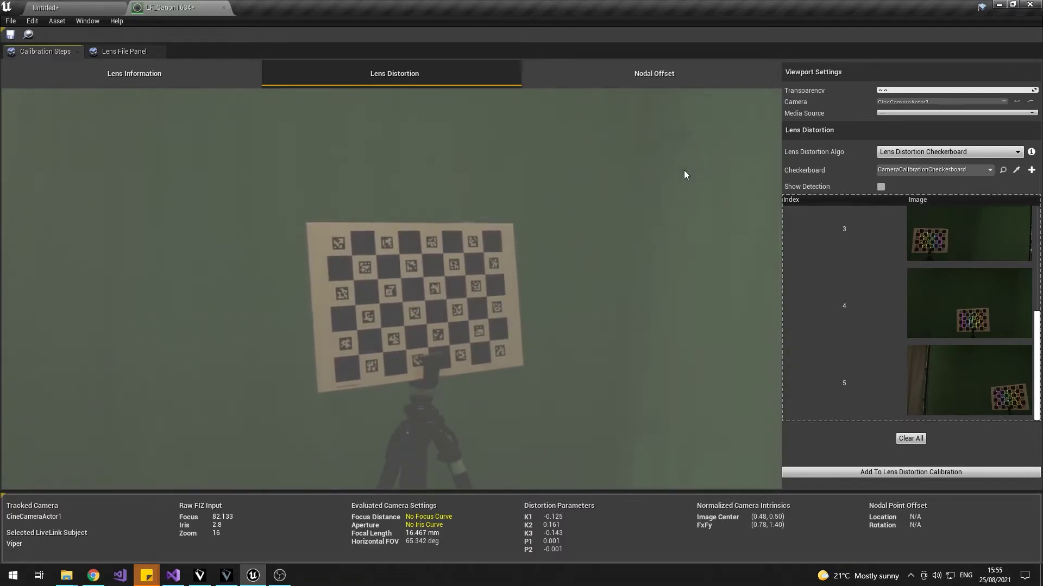
- Capture angled and close-up checkerboard images at focus 82.133 and add the set to the lens distortion calibration
left_click(684, 171)
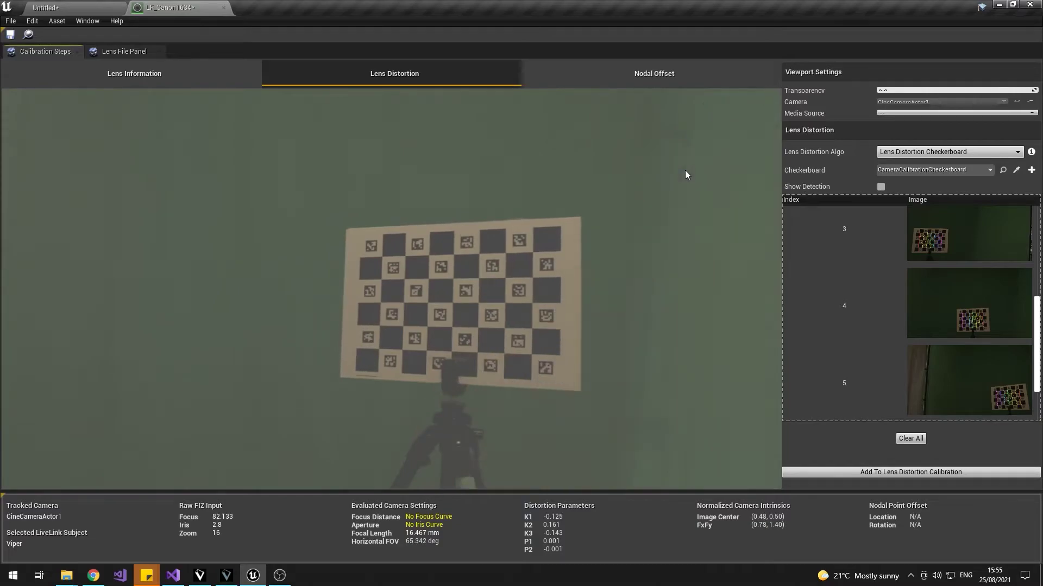
left_click(697, 179)
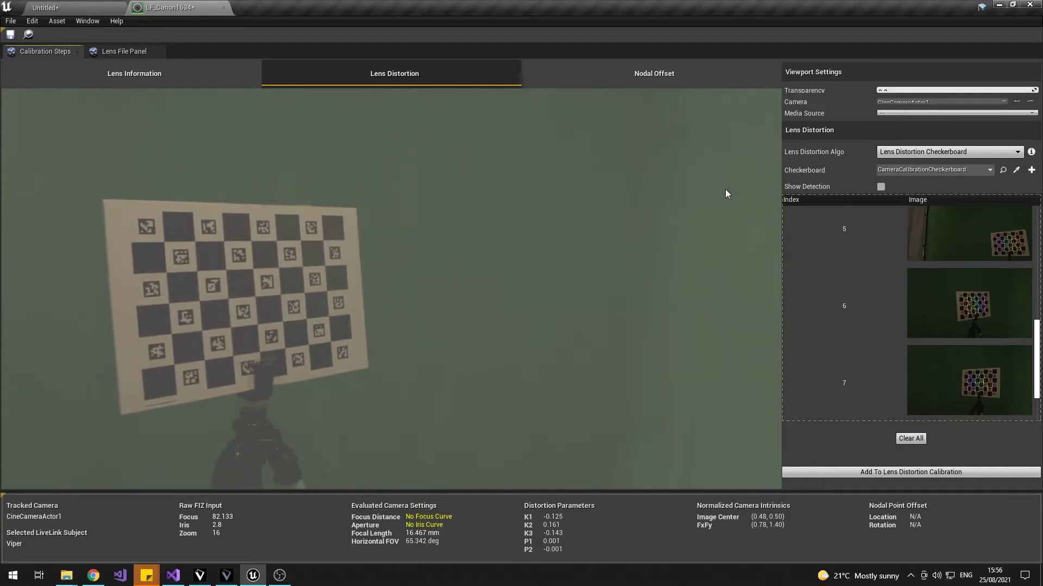
left_click(726, 190)
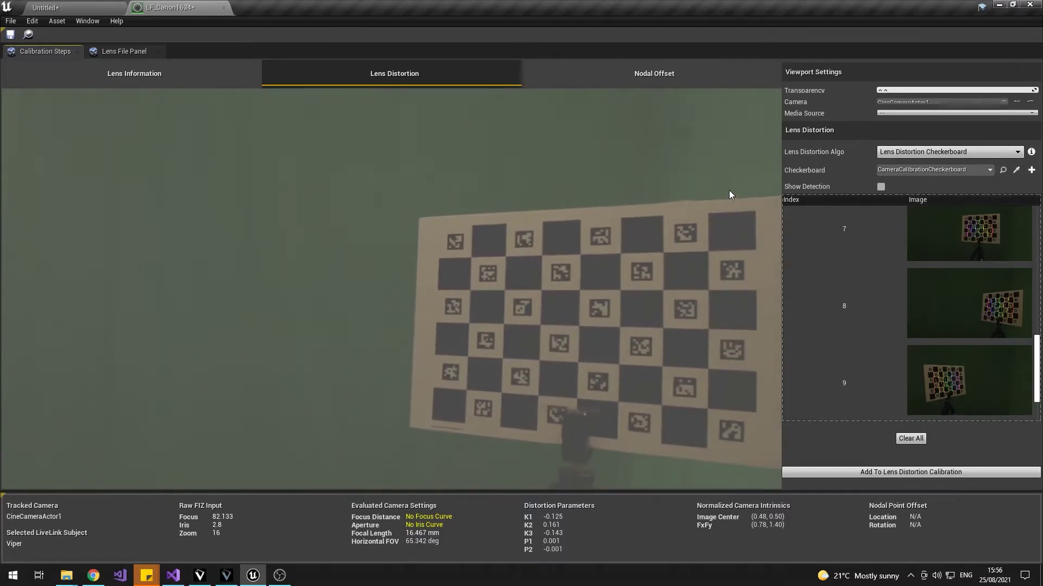
left_click(730, 195)
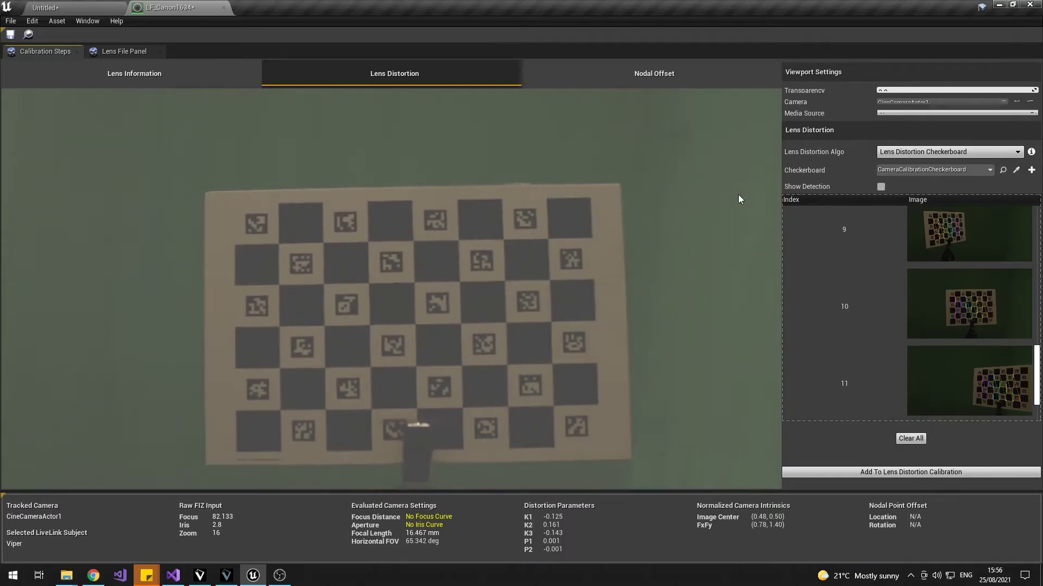
left_click(514, 324)
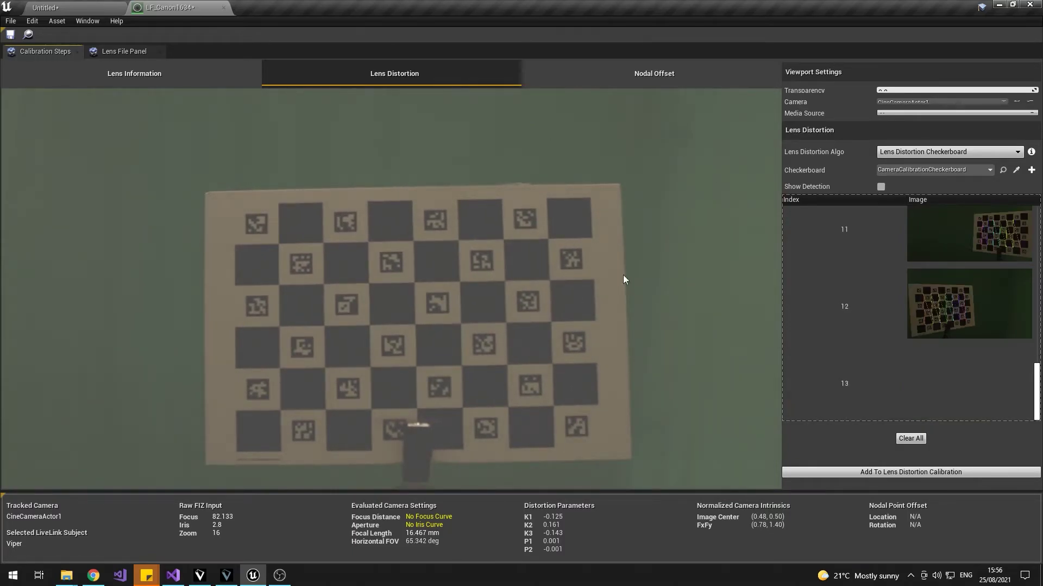
left_click(912, 472)
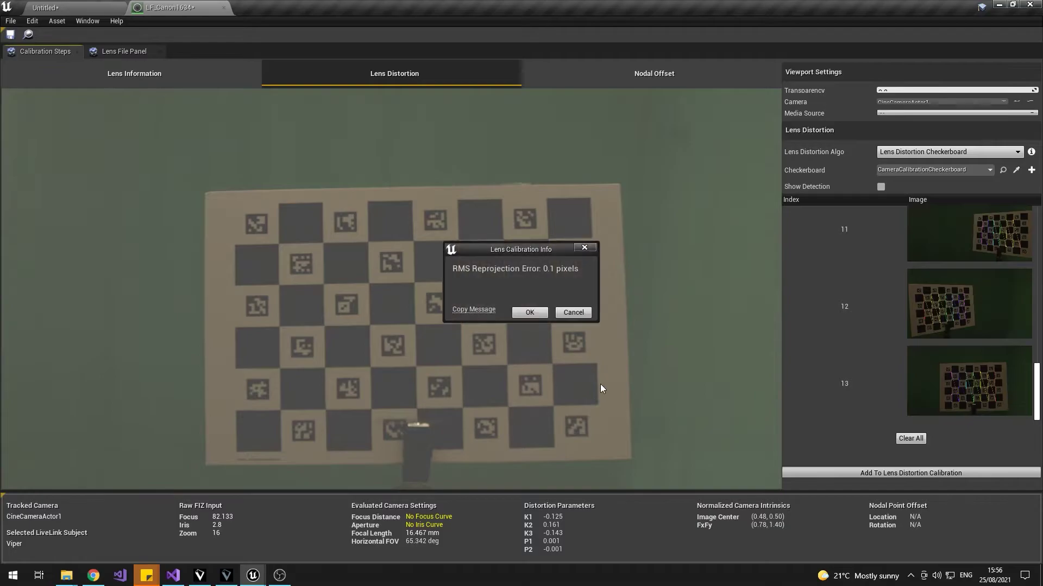
left_click(524, 313)
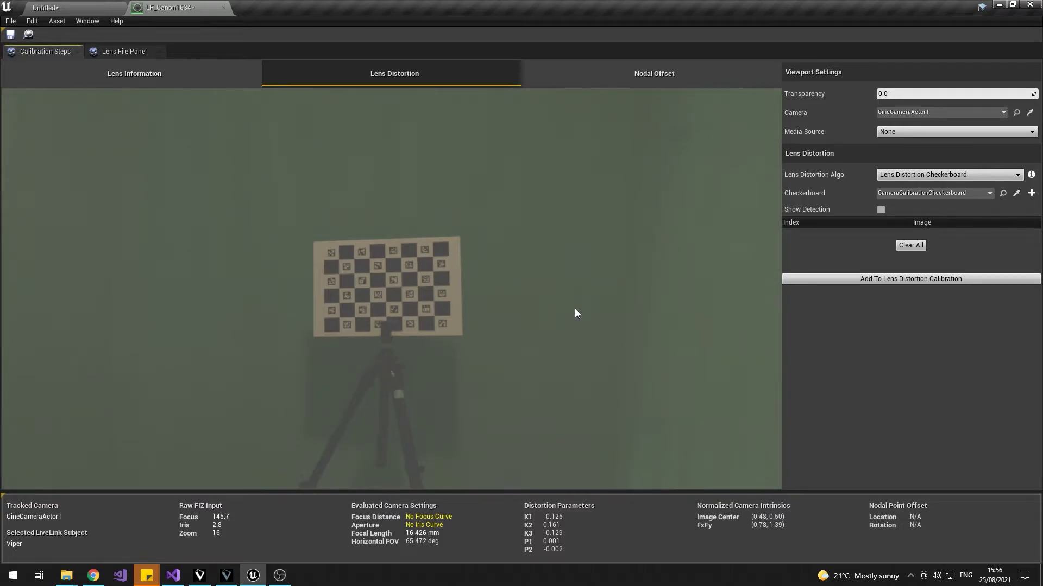
- At focus 145.7, capture distant checkerboard images with the board in the centre, right, left and upper-left of the frame
left_click(575, 309)
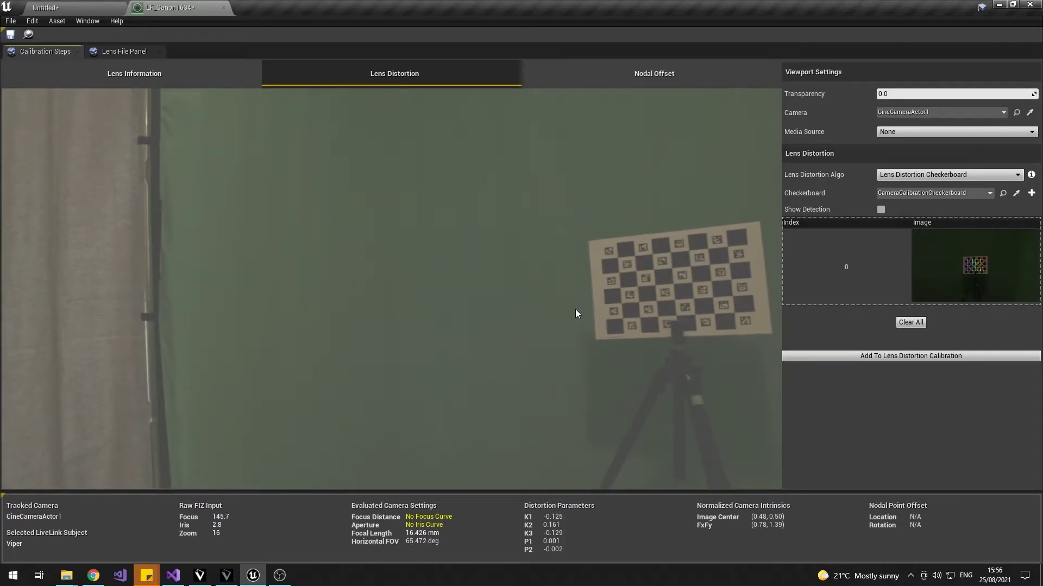
left_click(575, 309)
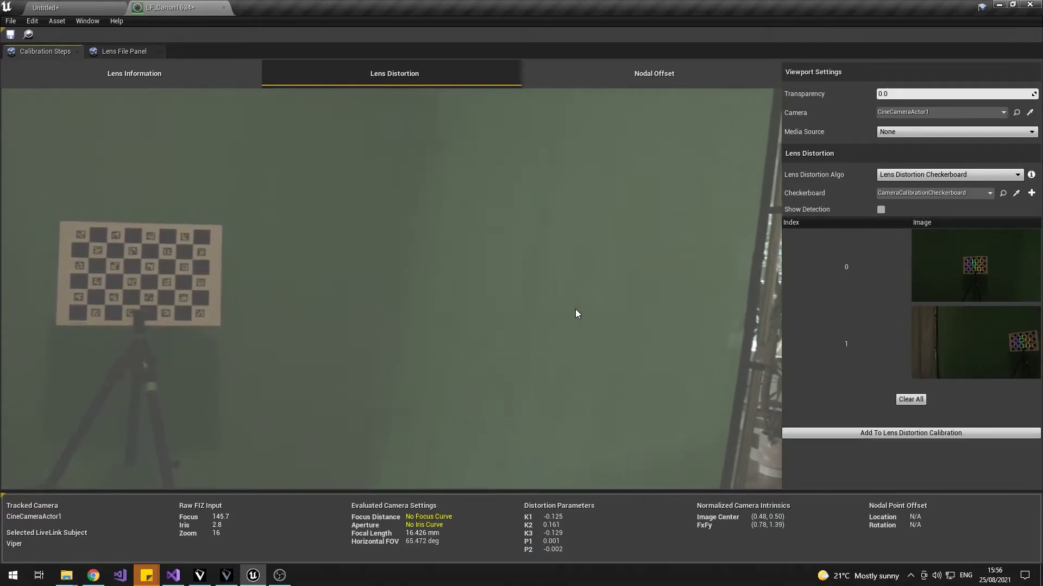
left_click(577, 314)
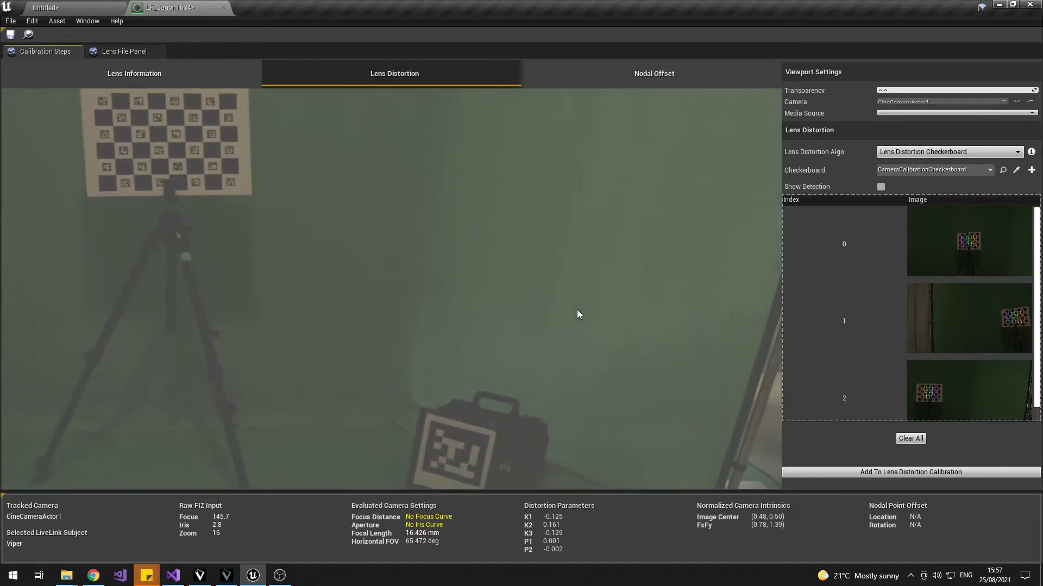
left_click(579, 315)
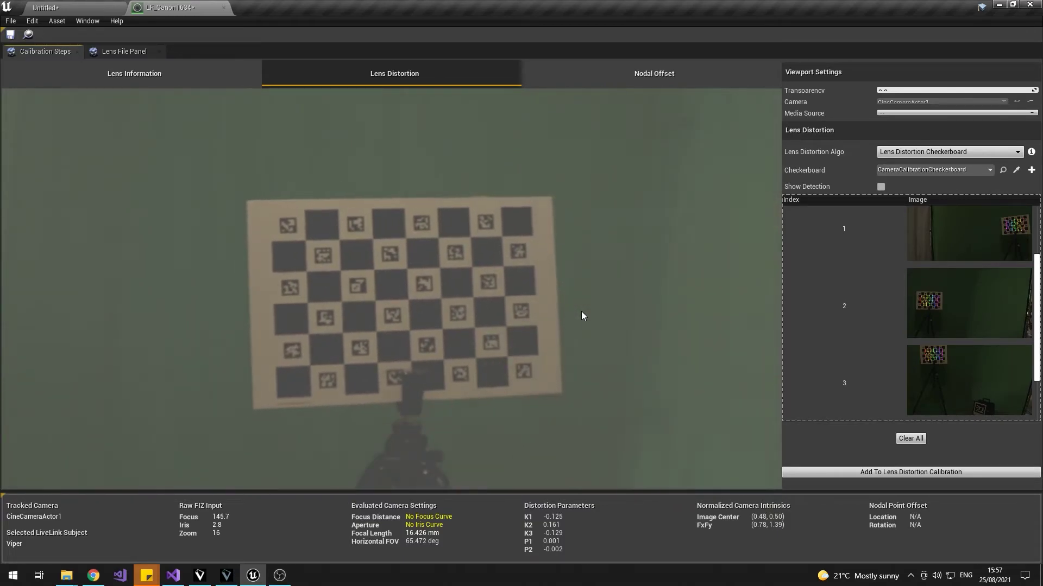
- Capture close-up and angled checkerboard images across the frame at focus 145.7 and add the set to the lens distortion calibration
left_click(607, 321)
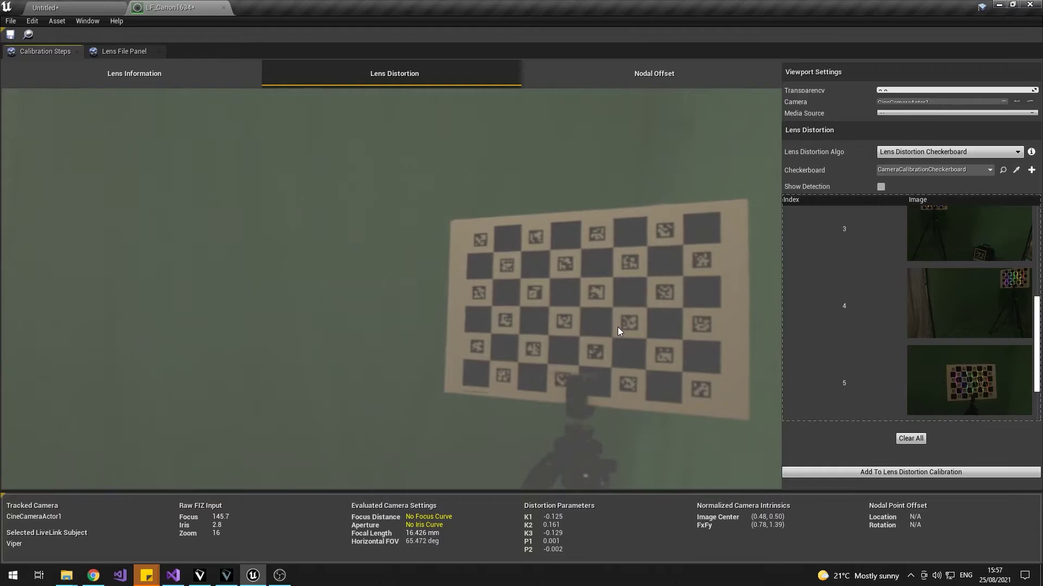
left_click(618, 327)
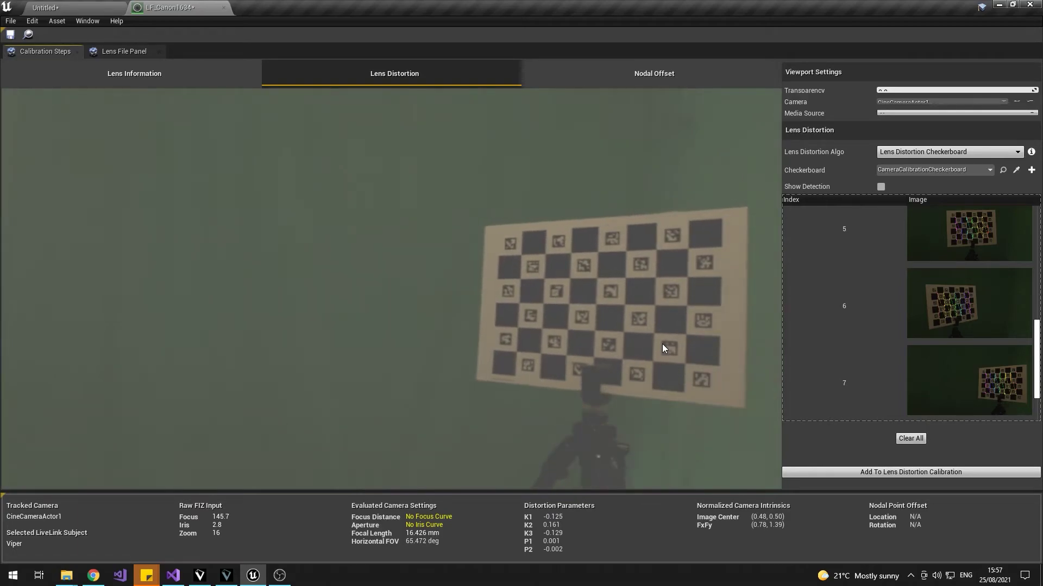
left_click(662, 344)
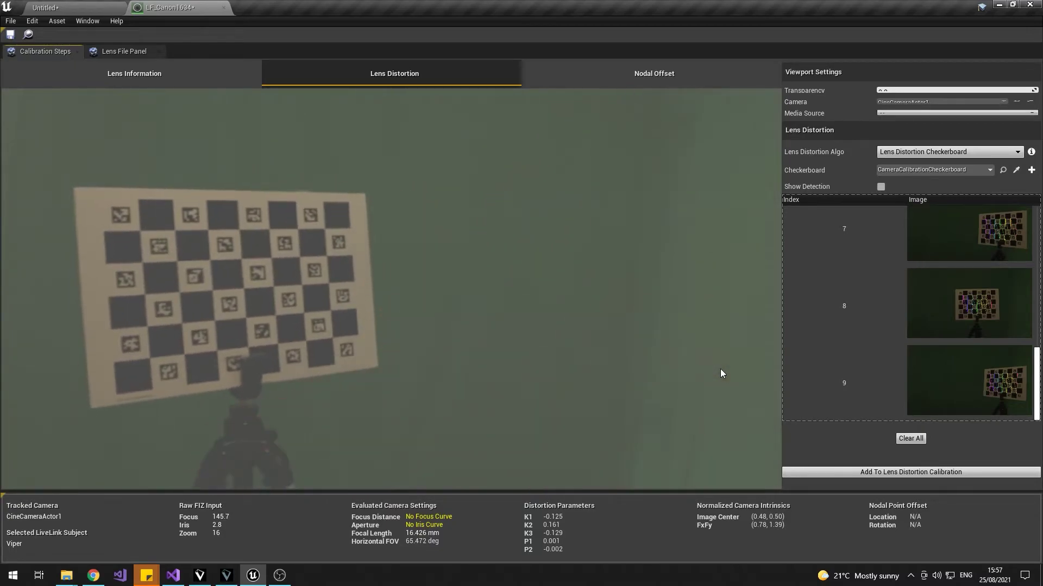
left_click(721, 370)
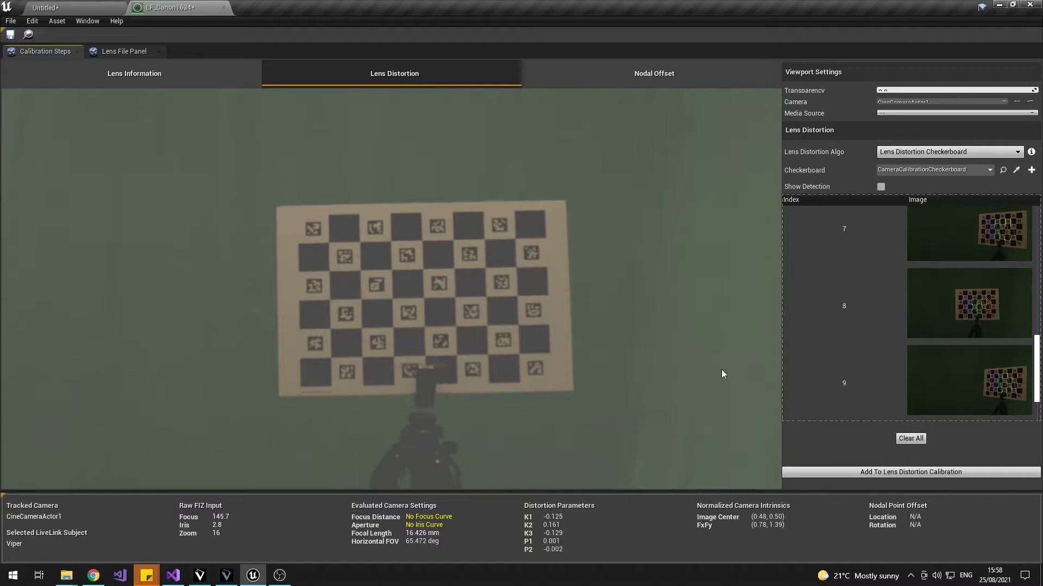
left_click(694, 460)
left_click(946, 471)
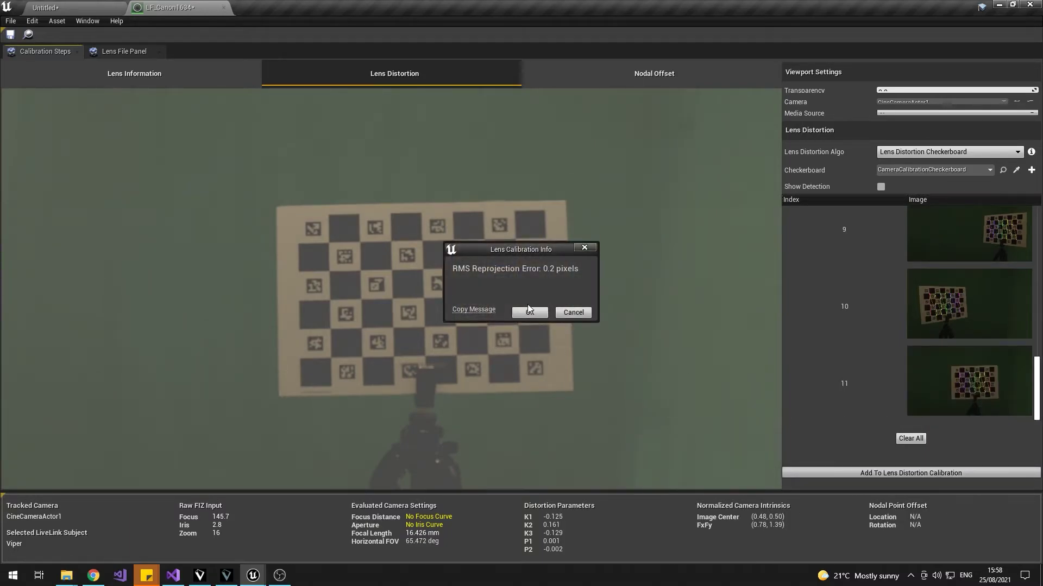
left_click(529, 313)
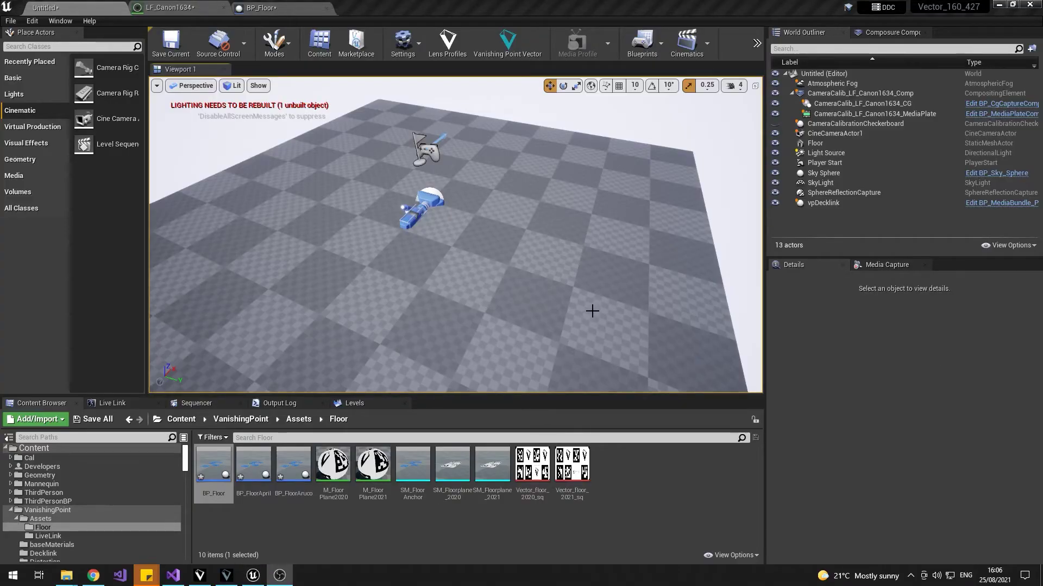
- Place a new Cine Camera actor on the level's floor beside the existing camera
right_click_drag(592, 311, 564, 301)
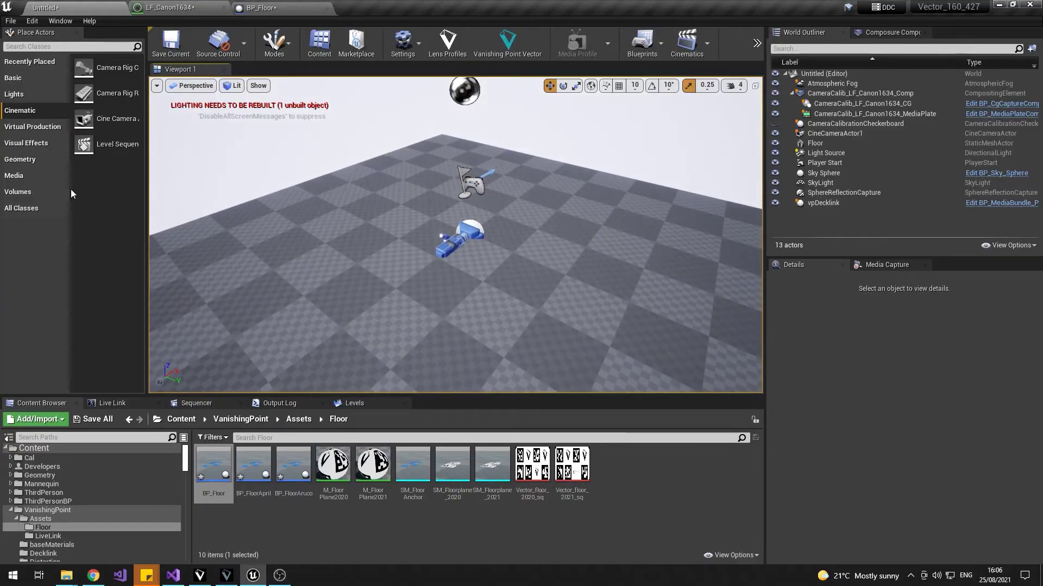
left_click_drag(106, 118, 521, 293)
key("e")
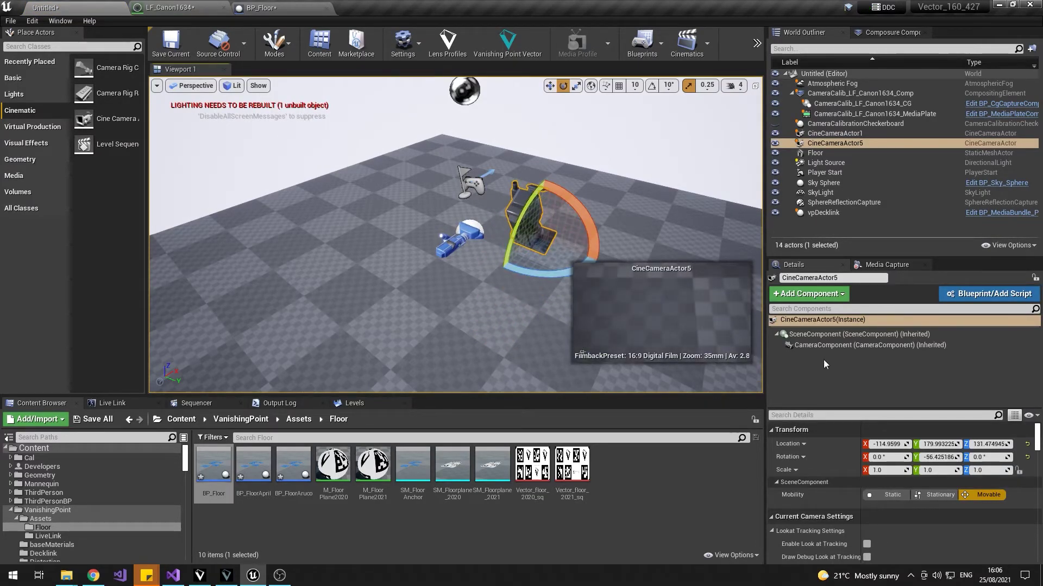
- Add a Live Link Controller component to the new cine camera and set its subject to Viper
left_click(814, 294)
type("live")
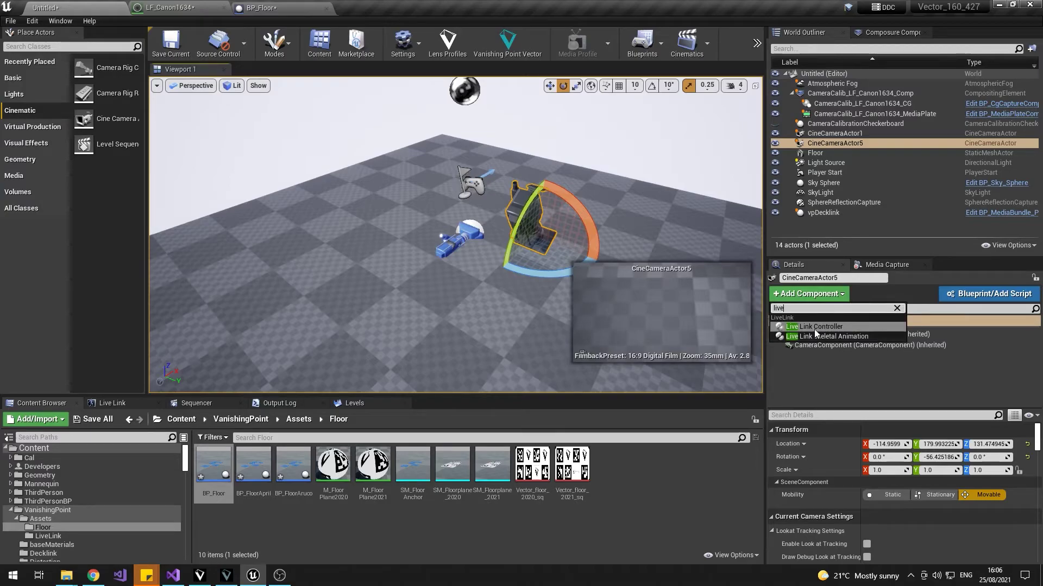
left_click(823, 327)
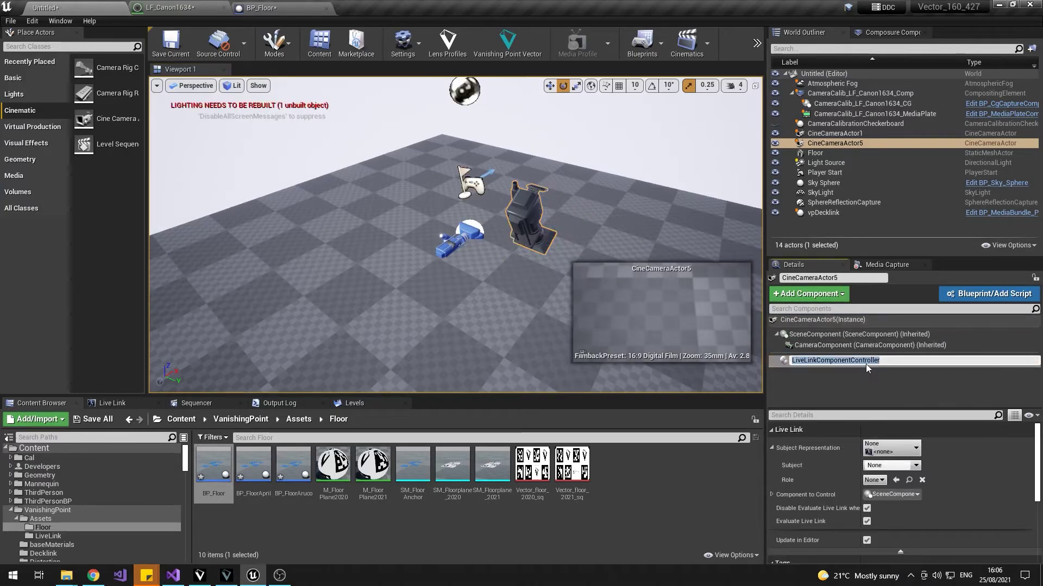
left_click(902, 462)
left_click(885, 315)
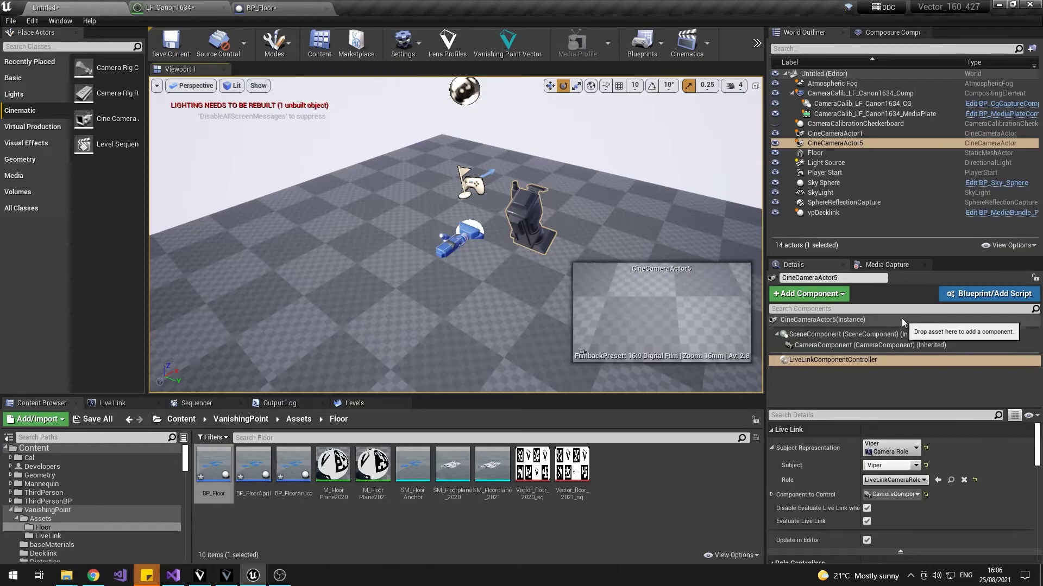
- Assign LF_Canon1634 as the Live Link camera controller's lens file and turn off Apply Nodal Offset
scroll(1015, 497, "down", 5)
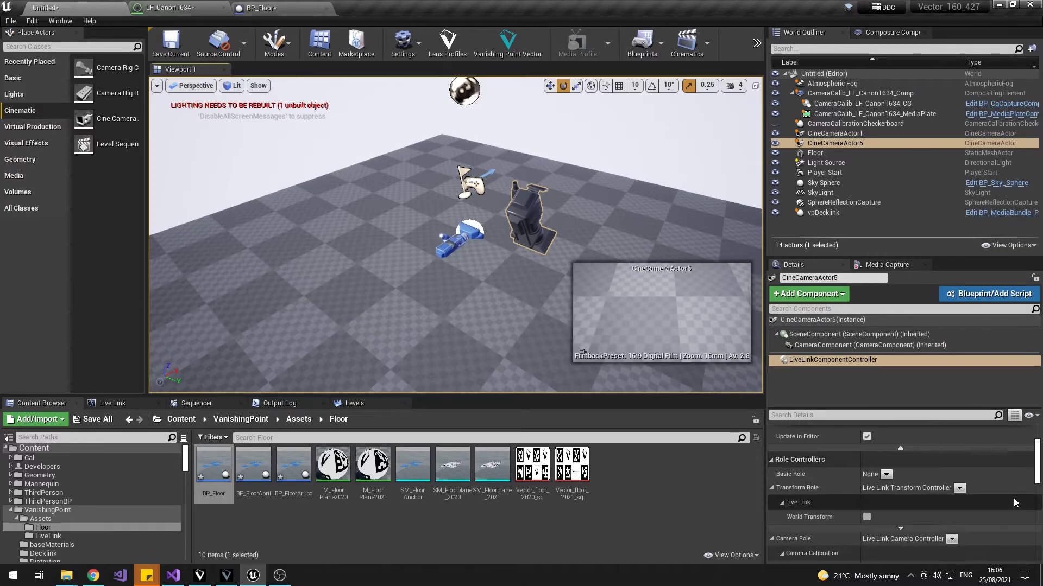
scroll(1009, 498, "down", 2)
left_click(950, 492)
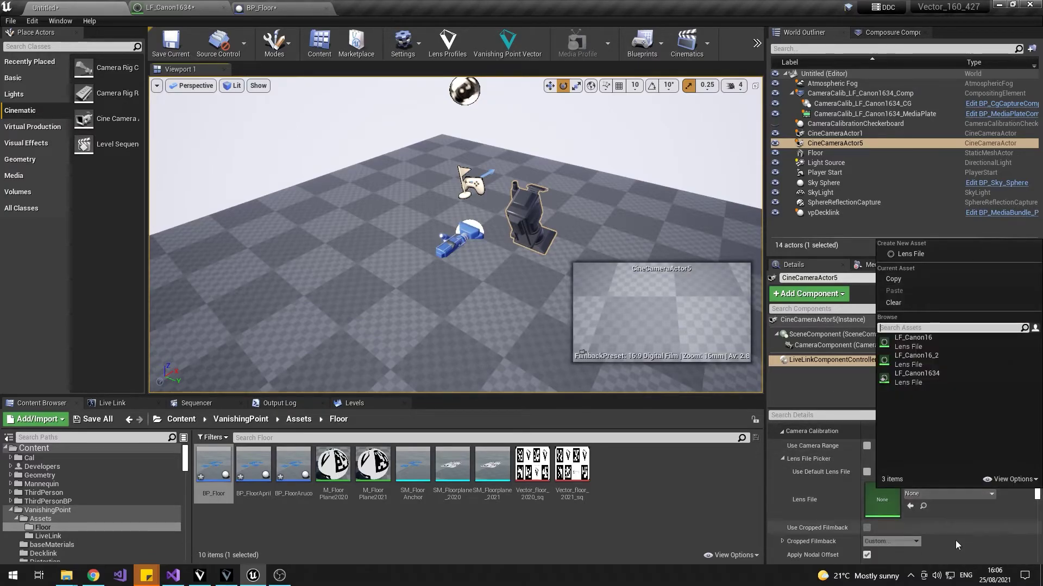
left_click(947, 382)
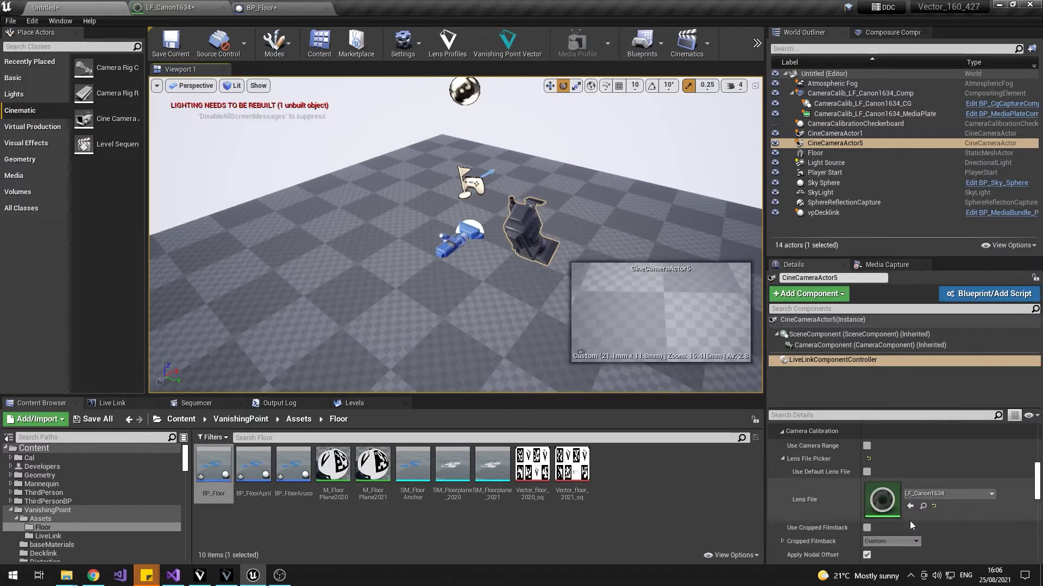
left_click(866, 555)
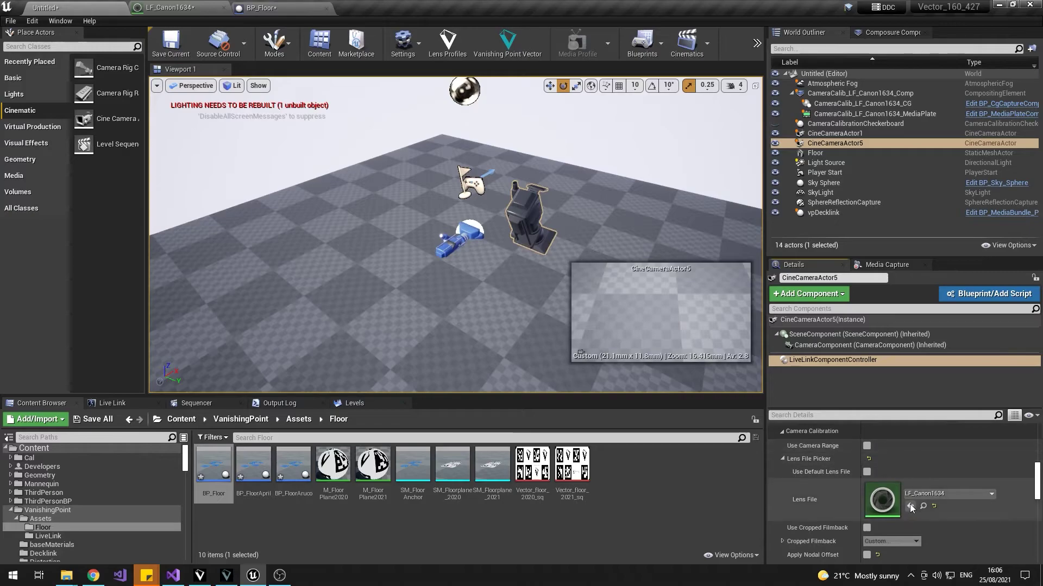
- Add a Lens Distortion component to the camera, set its distortion source to LF_Canon1634 and enable Apply Distortion
left_click(809, 294)
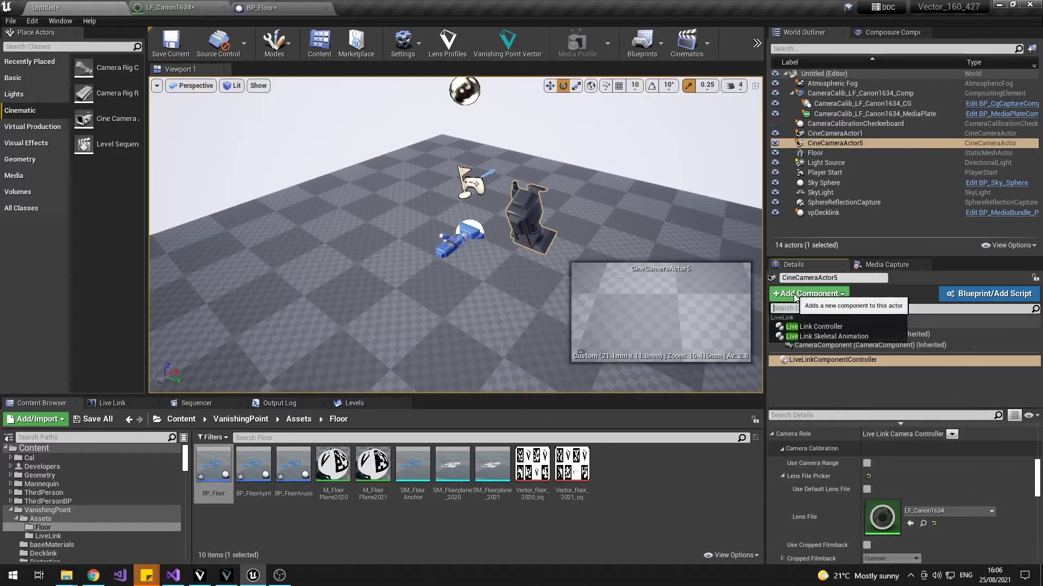
type("lens")
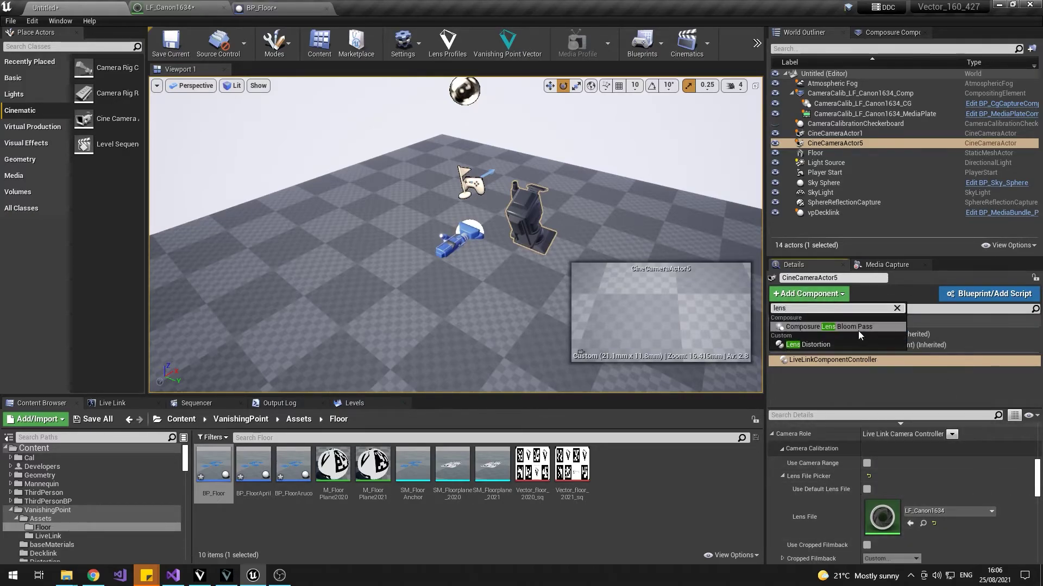
left_click(811, 346)
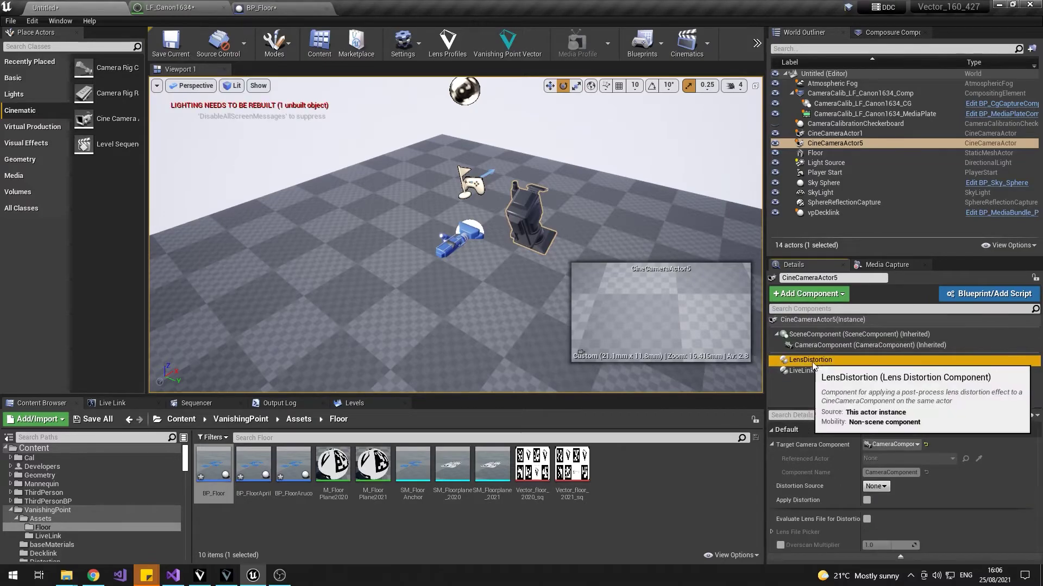
left_click(898, 445)
left_click(911, 326)
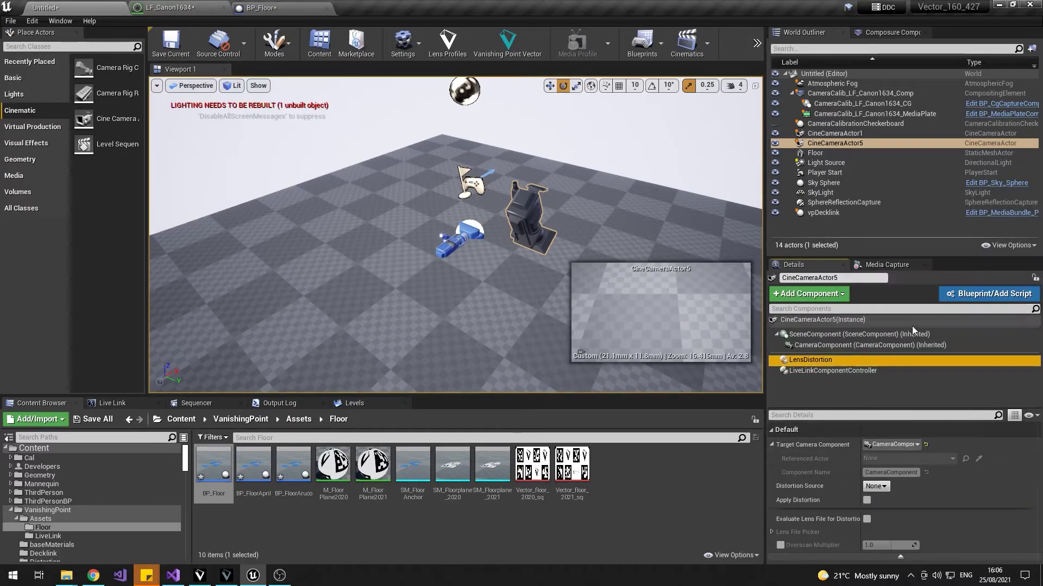
left_click(876, 486)
left_click(903, 505)
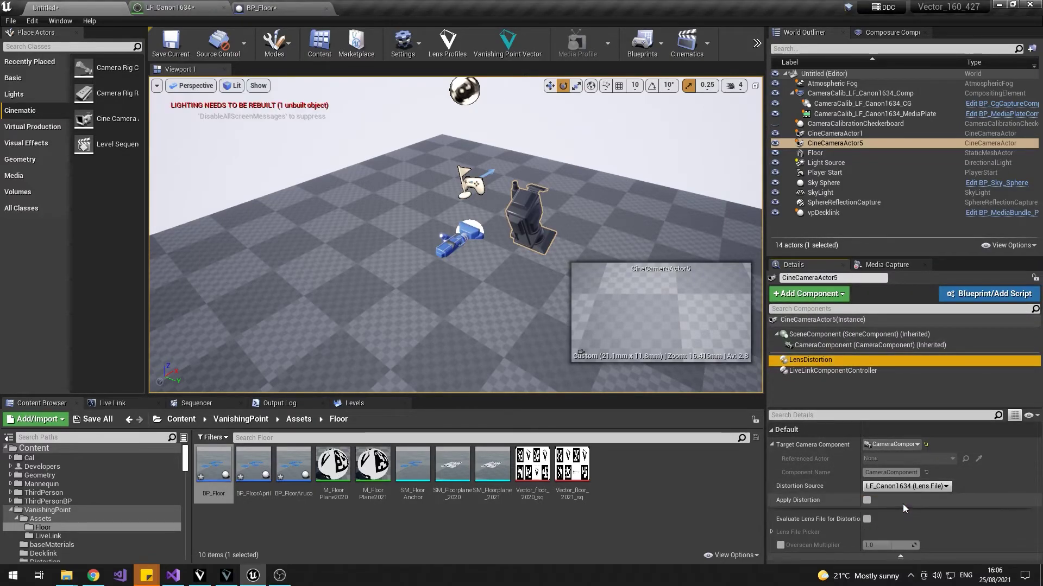
left_click(867, 500)
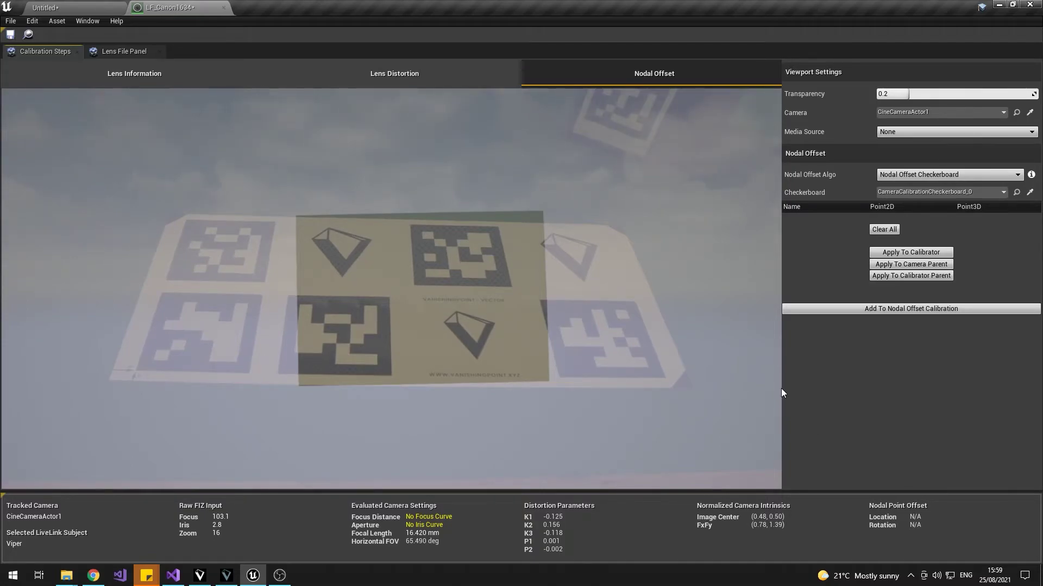
- Hide the CameraCalibrationCheckerboard in the level and set the lens file's nodal offset viewport transparency to 0.0
left_click(70, 3)
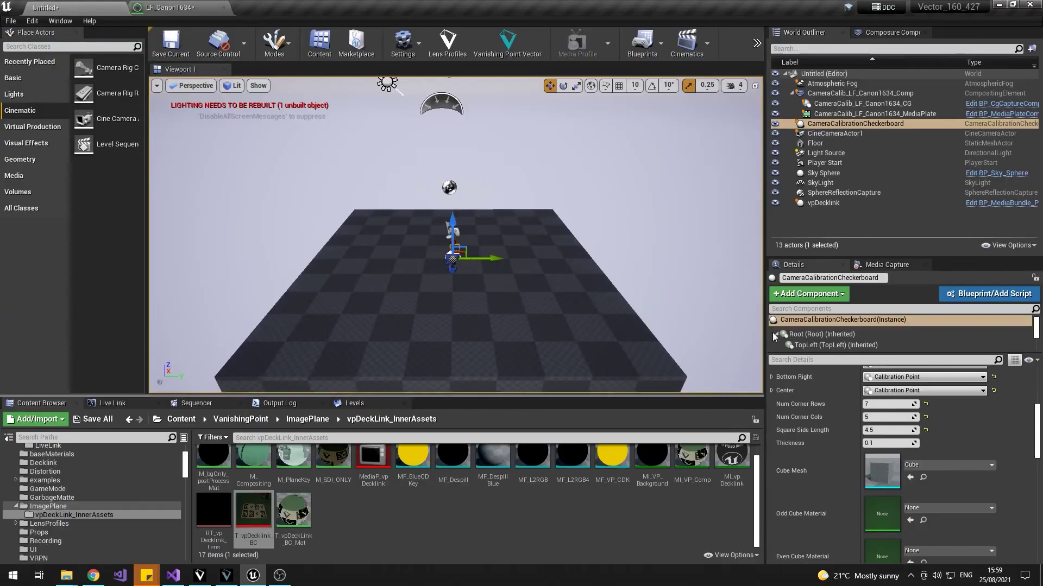
left_click(772, 126)
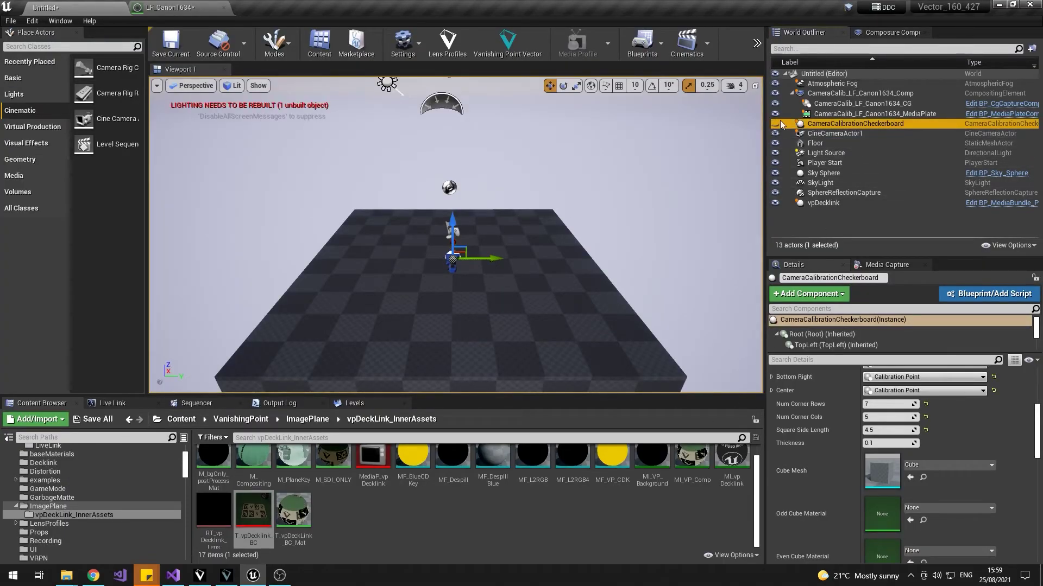
left_click(170, 7)
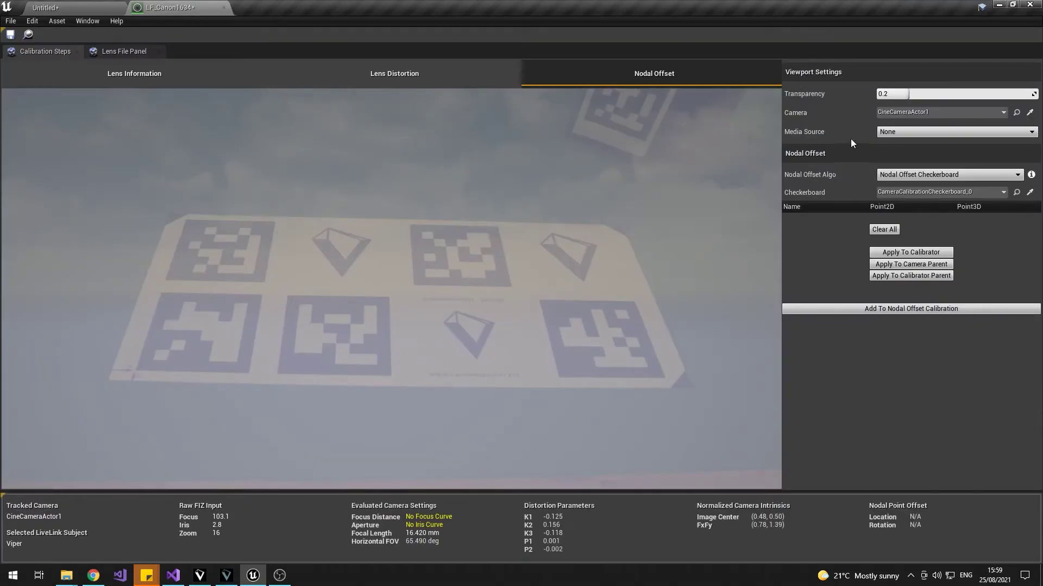
left_click_drag(917, 97, 877, 96)
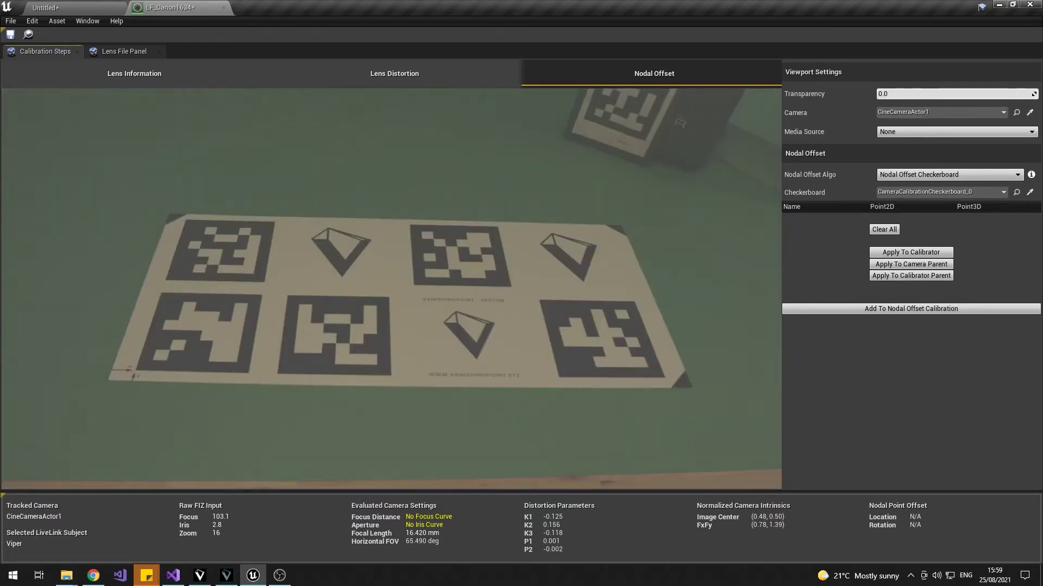
- Place the BP_Floor blueprint from VanishingPoint/Assets/Floor into the level
left_click(82, 7)
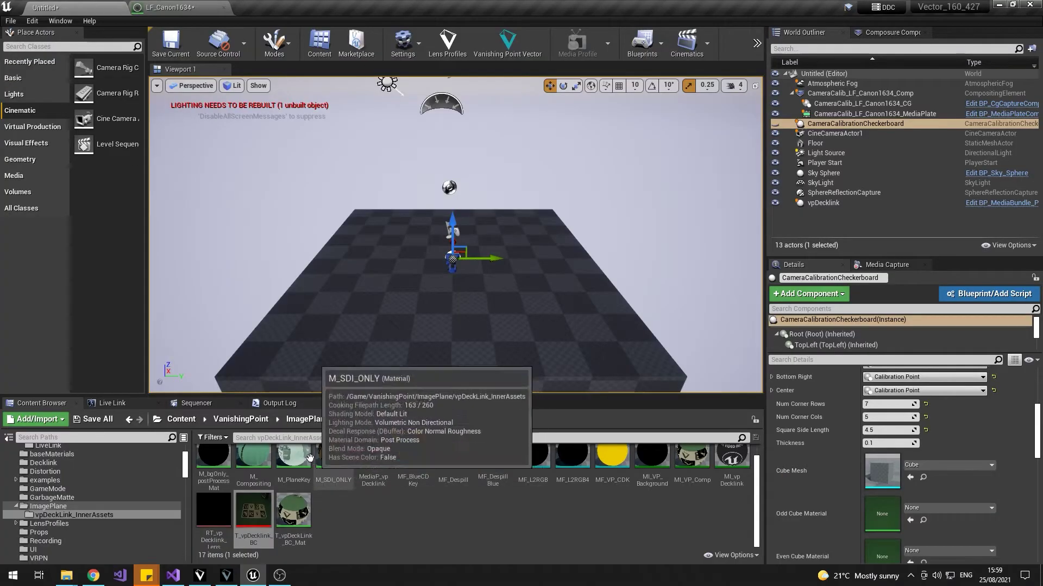
left_click(222, 420)
double_click(215, 467)
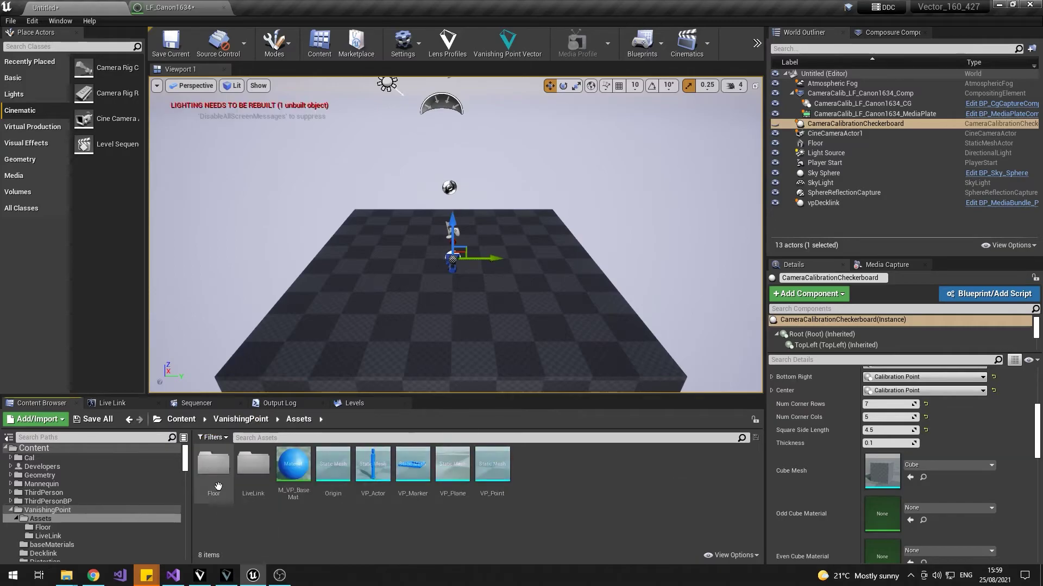
double_click(220, 480)
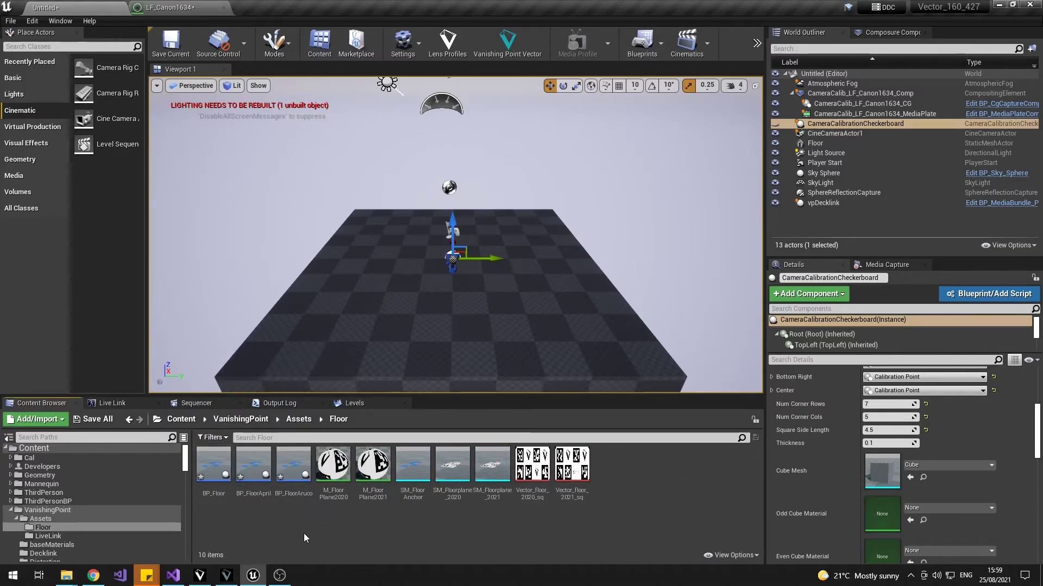
mouse_move(291, 479)
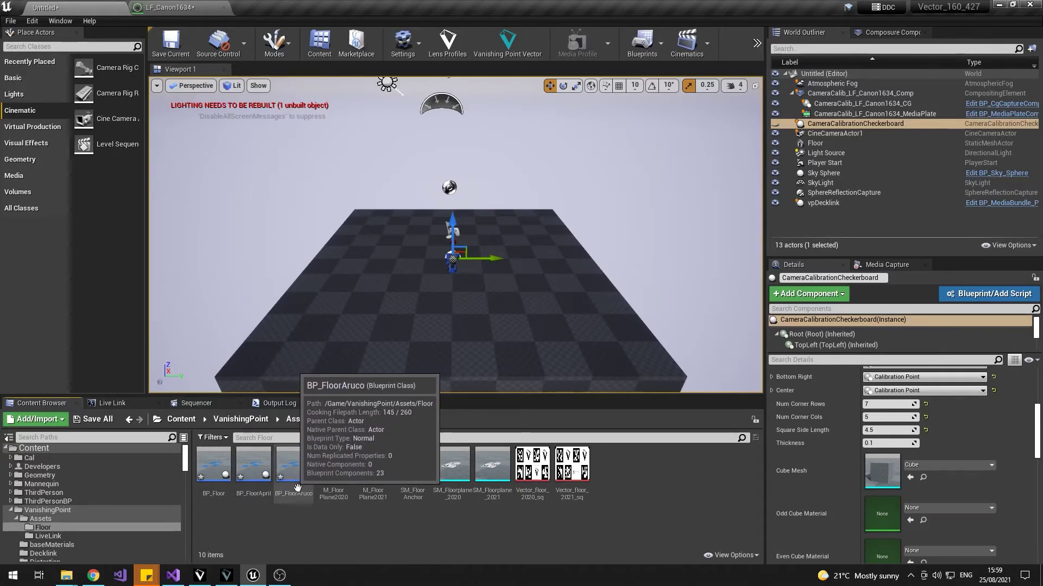
left_click_drag(214, 465, 405, 321)
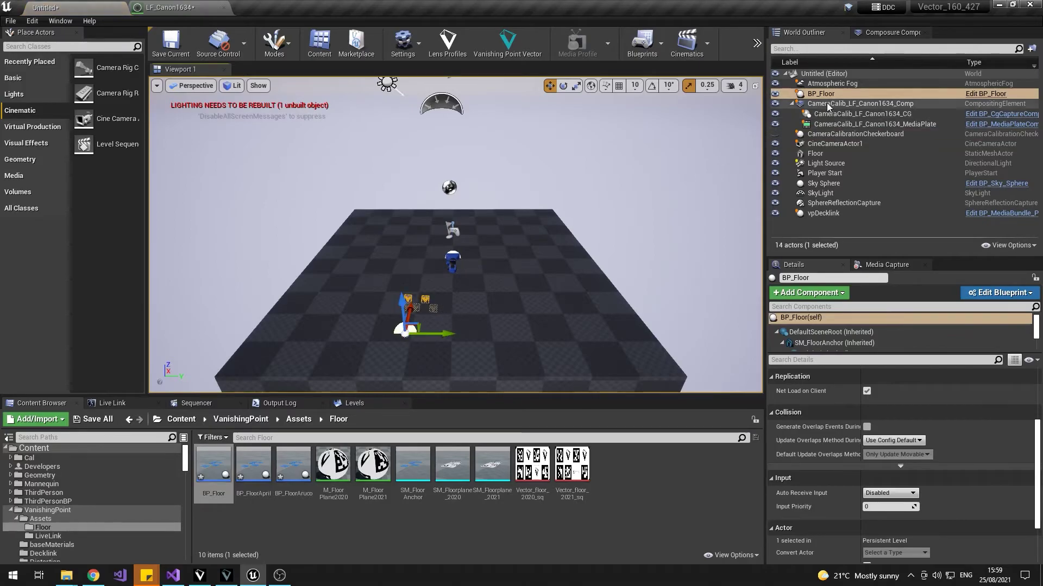
- Review the Live Link nodes in BP_Floor's event graph and reset the placed actor's location to 0, 0, 0
left_click(972, 94)
scroll(610, 318, "up", 3)
right_click_drag(439, 324, 447, 356)
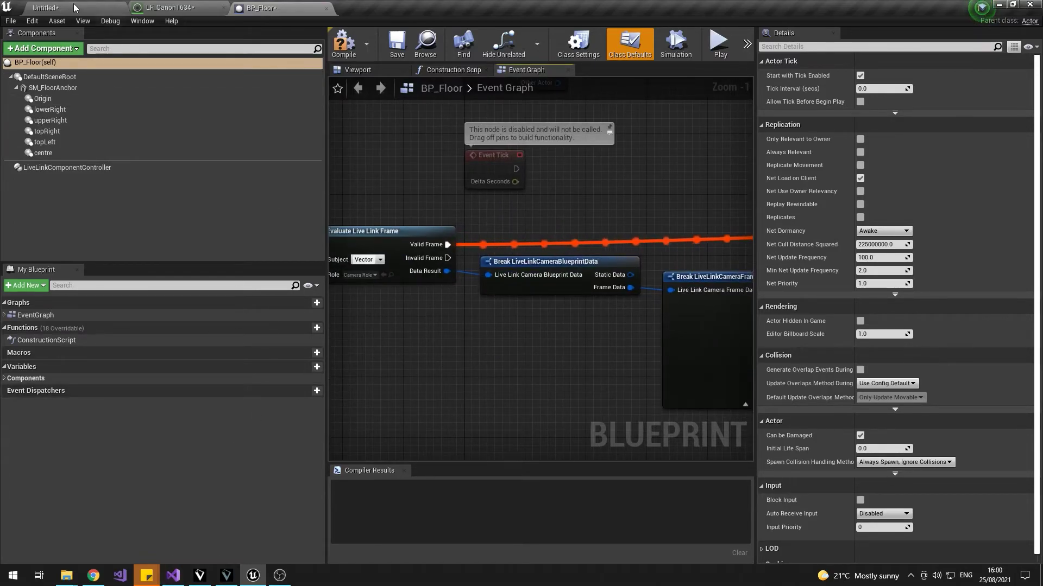
left_click(93, 8)
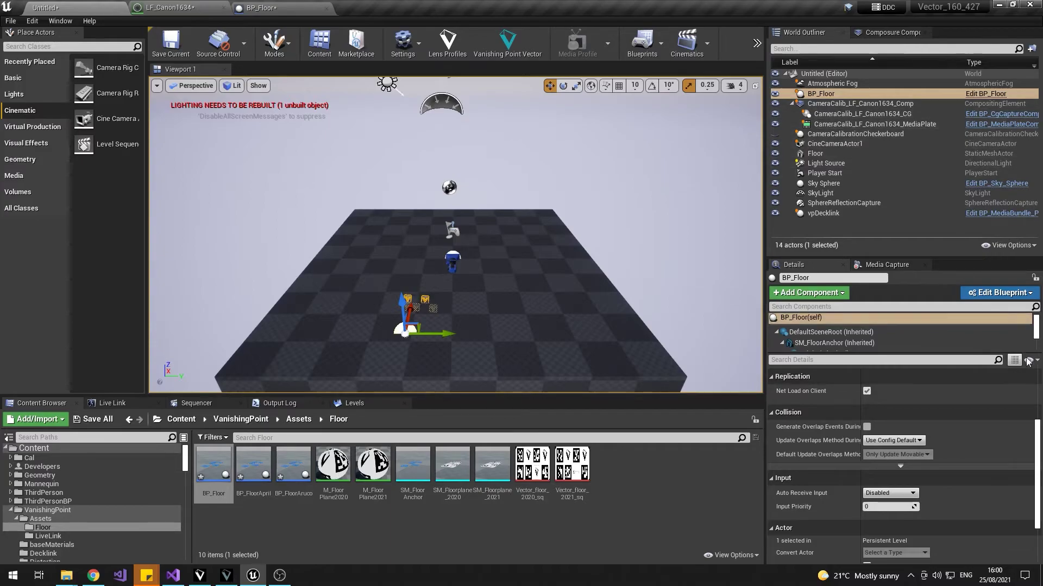
scroll(1009, 445, "up", 3)
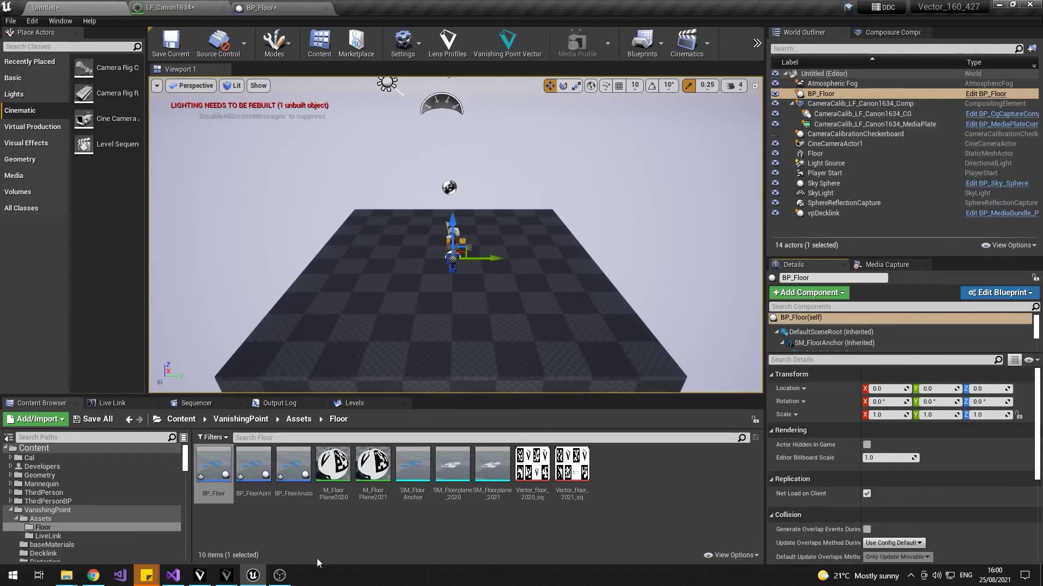
- Switch to VECTOR and set the tracking origin from the anchor
left_click(205, 579)
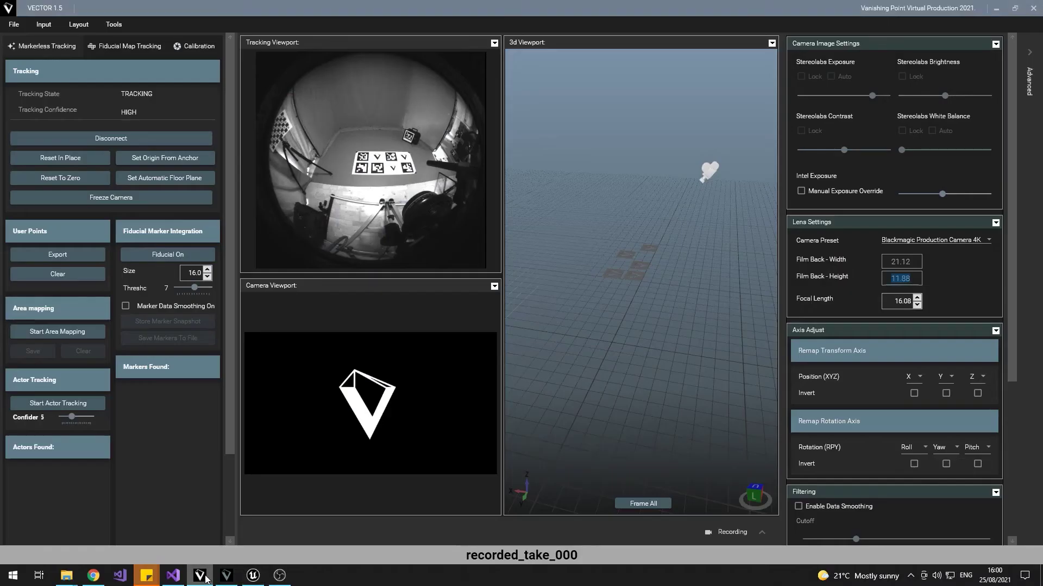
left_click(165, 157)
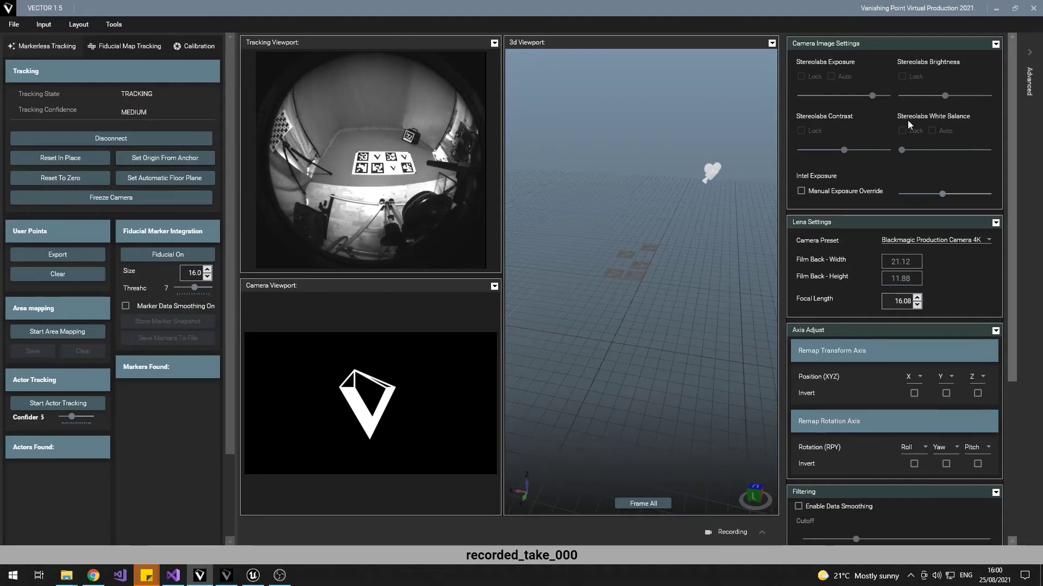
- Return to Unreal Editor and hide the Floor mesh in the level
left_click(996, 10)
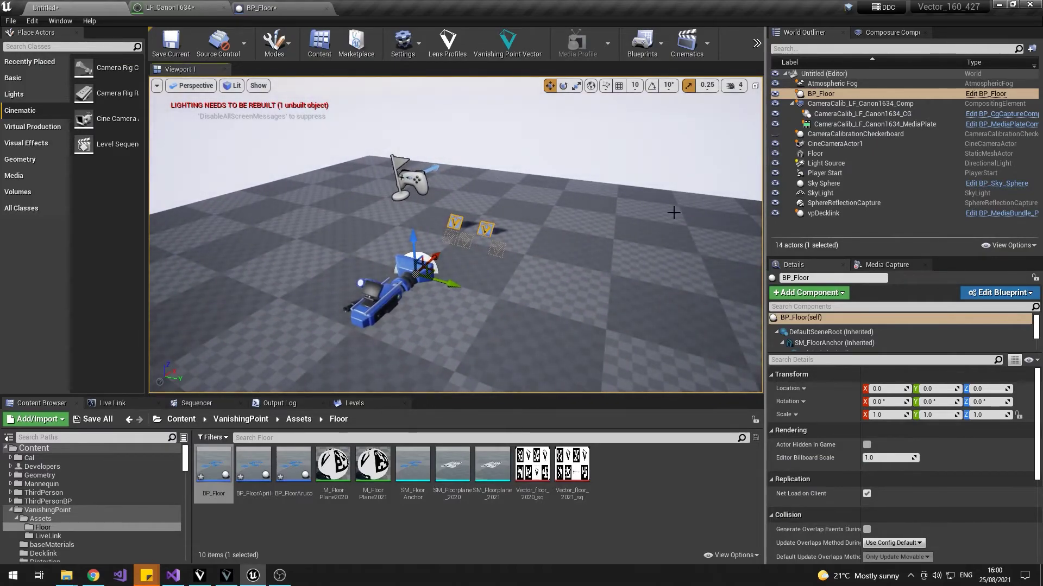
left_click(775, 153)
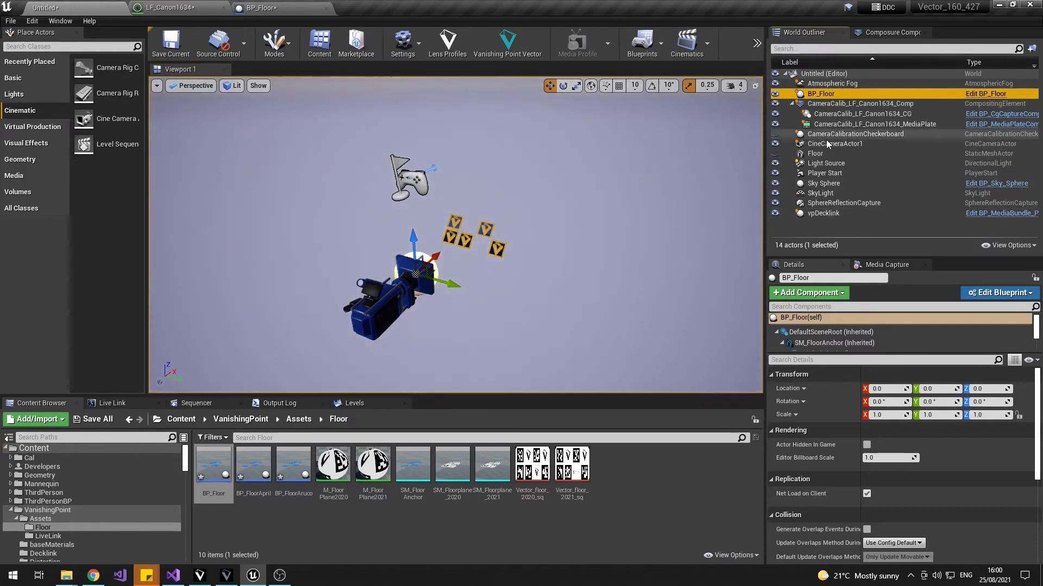
- In the LF_Canon1634 lens file, set the nodal offset algorithm to Nodal Offset Points Method with BP_Floor as the calibrator
left_click(178, 8)
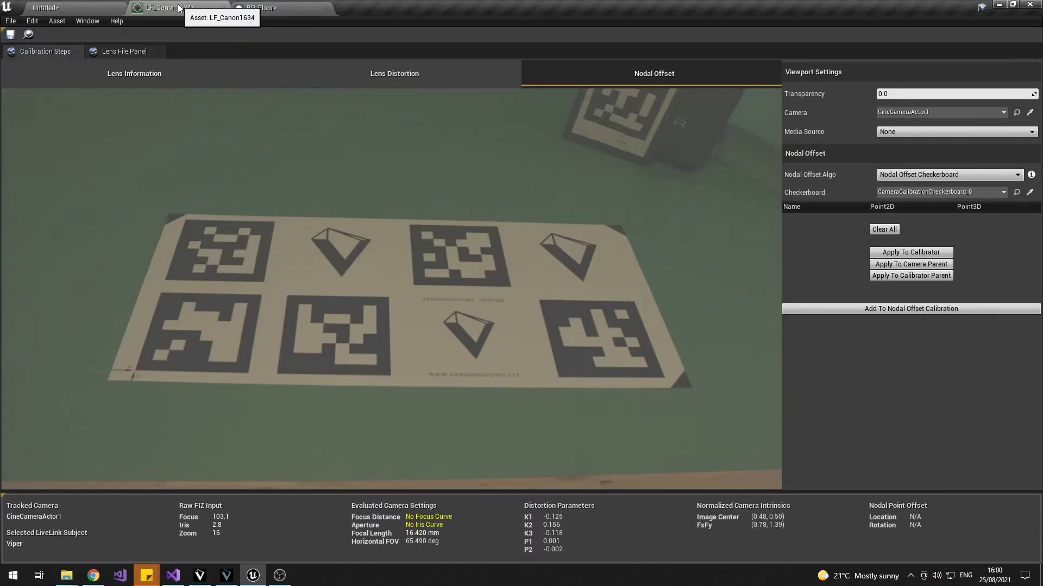
mouse_move(893, 94)
left_mouse_down()
mouse_move(1021, 93)
mouse_move(877, 93)
left_mouse_up()
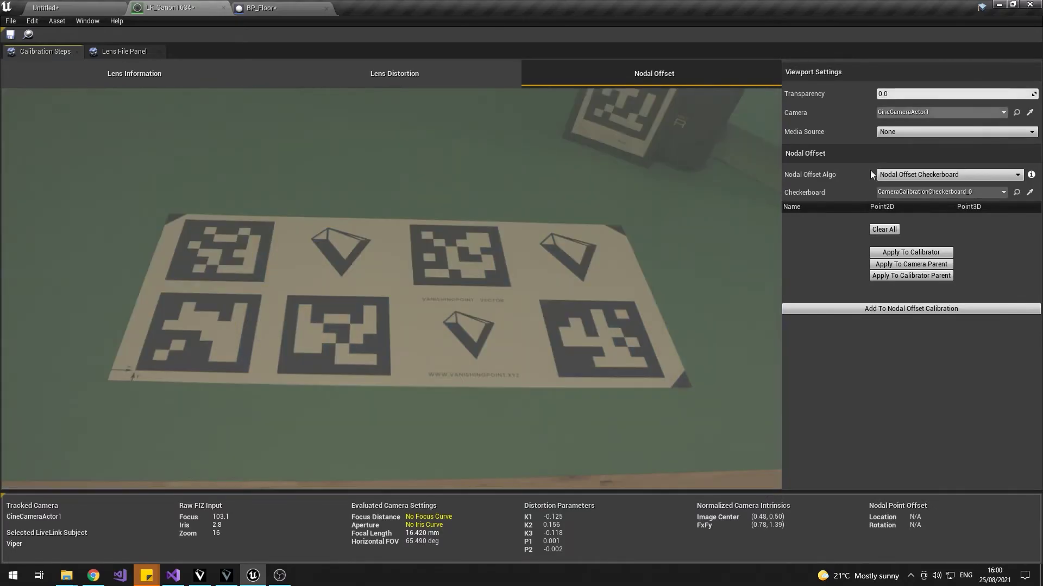
left_click(906, 175)
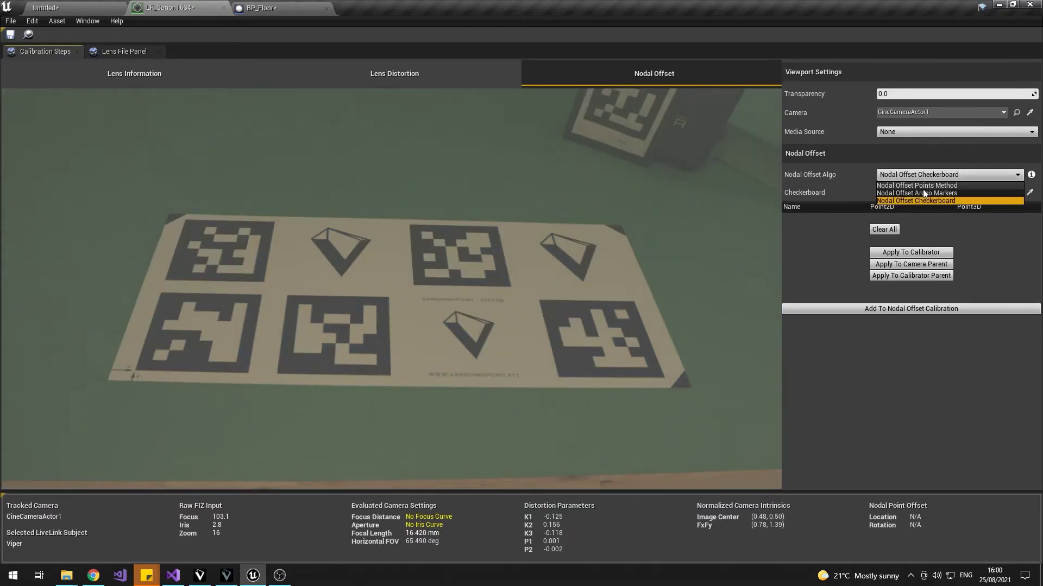
left_click(923, 185)
left_click(917, 191)
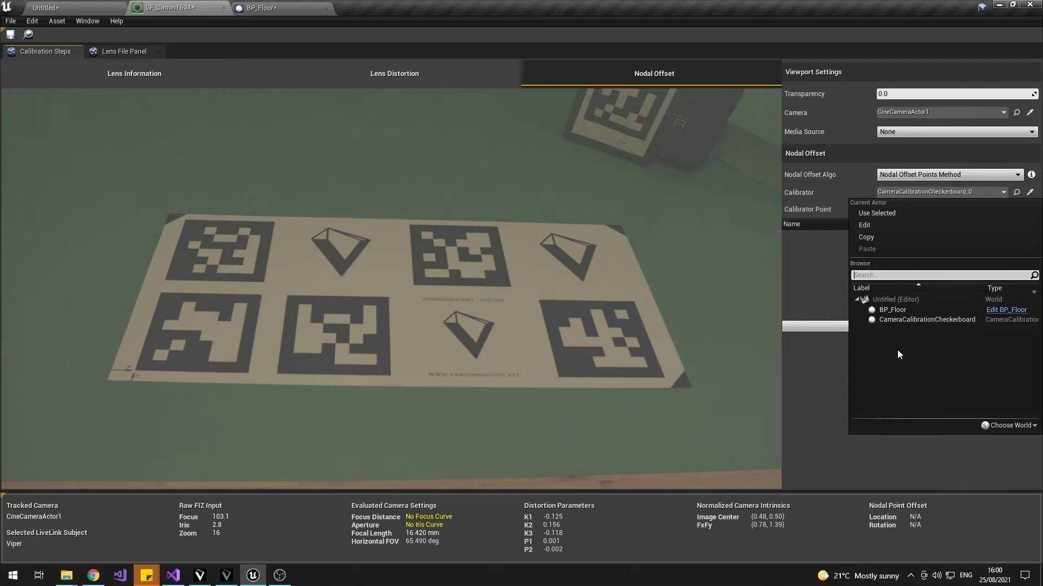
left_click(888, 309)
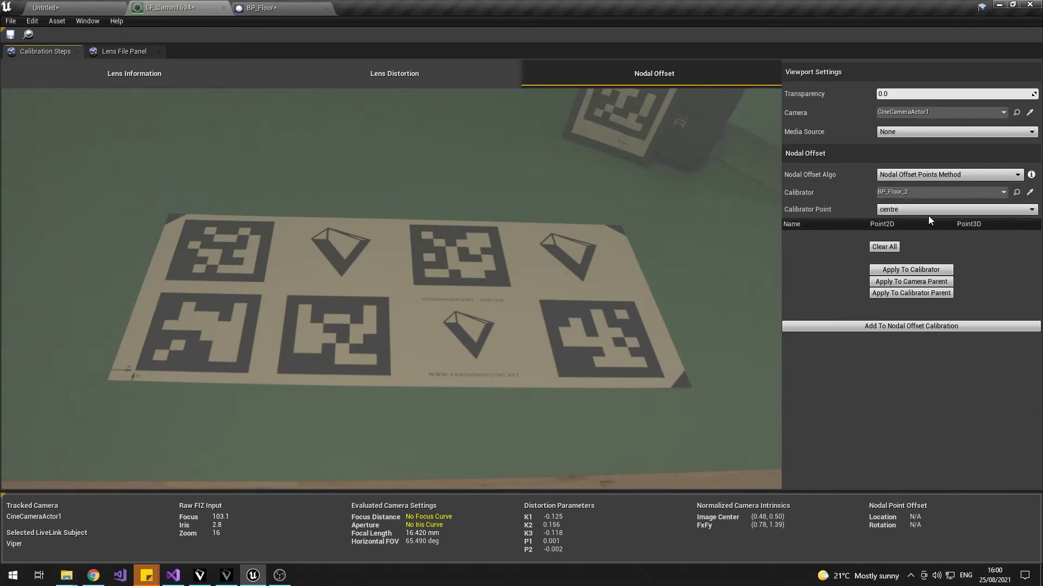
- Examine the available calibrator points and where Origin, upperRight, topRight, topLeft and centre sit on the BP_Floor mesh
left_click(891, 212)
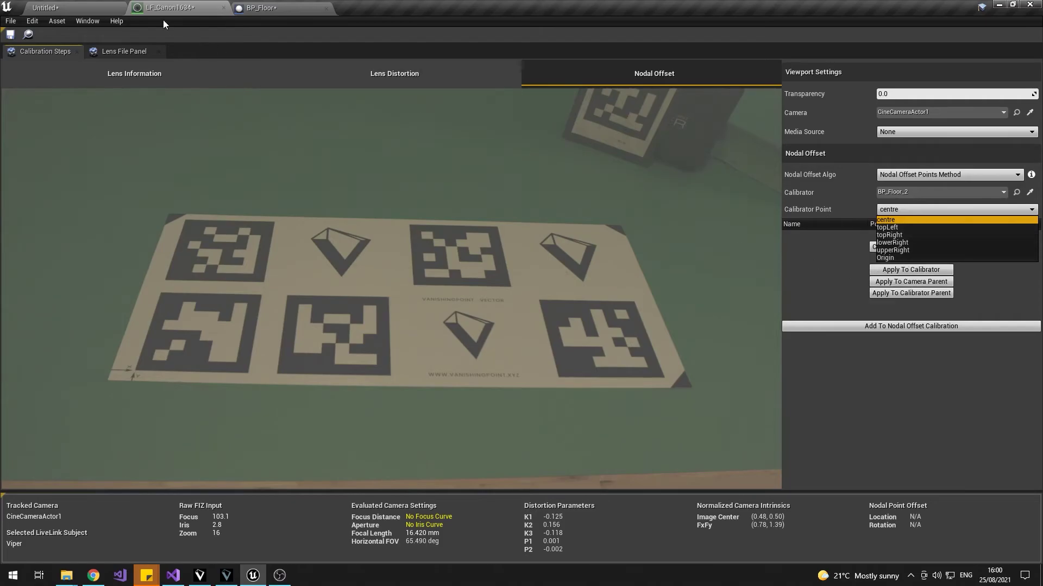
left_click(263, 8)
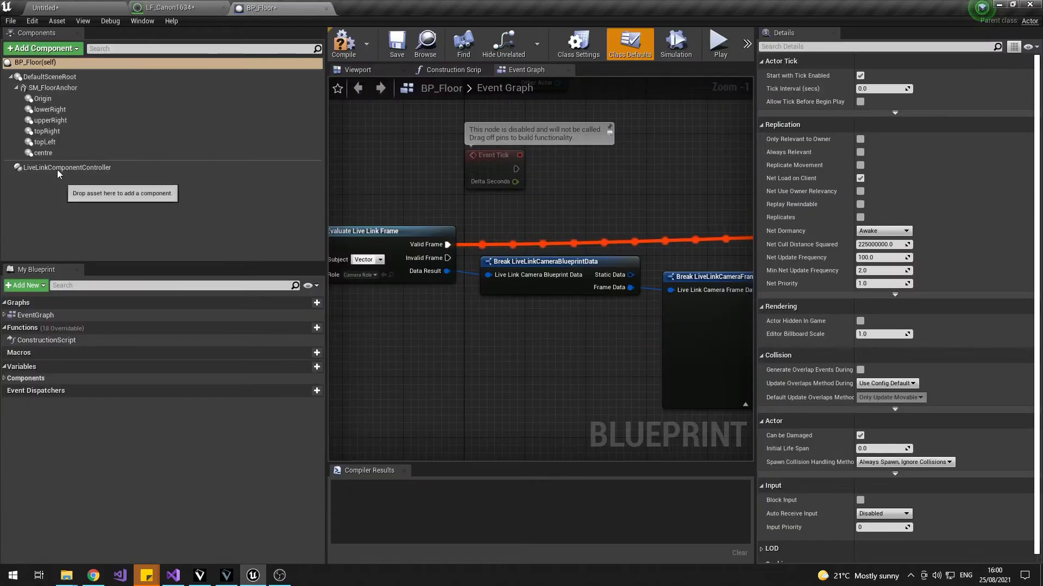
left_click(377, 70)
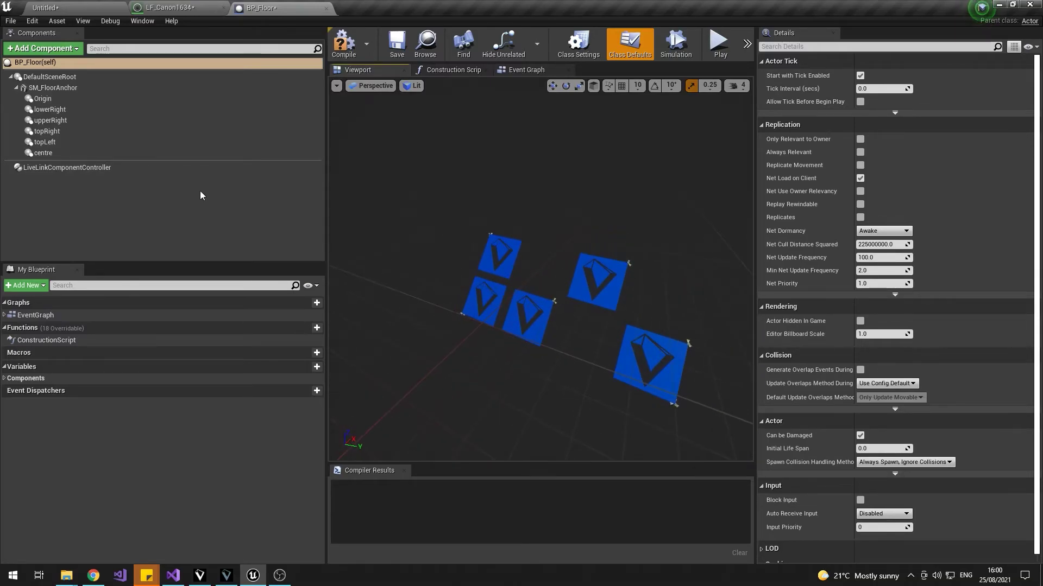
left_click(43, 98)
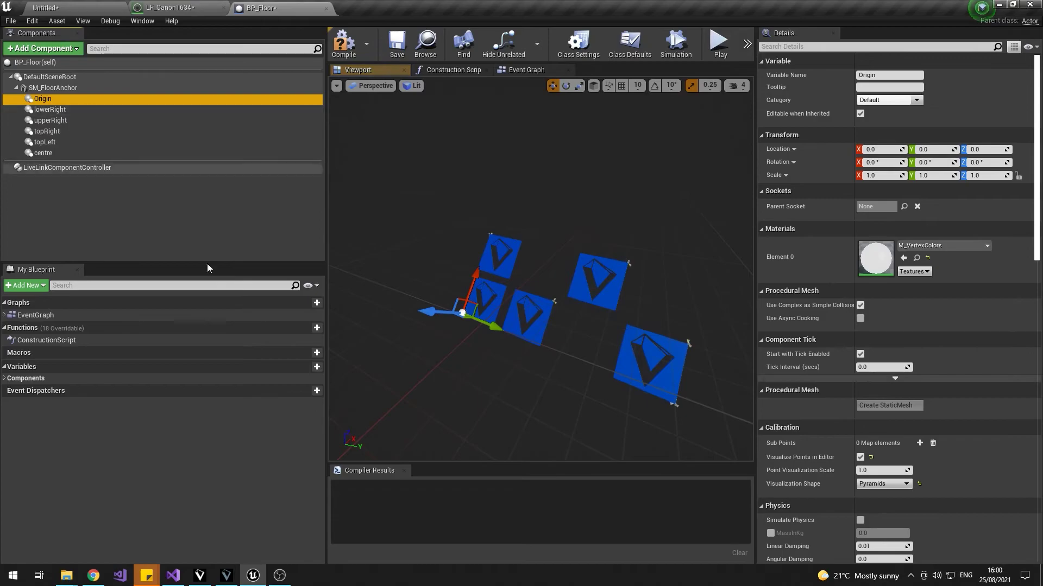
left_click(74, 119)
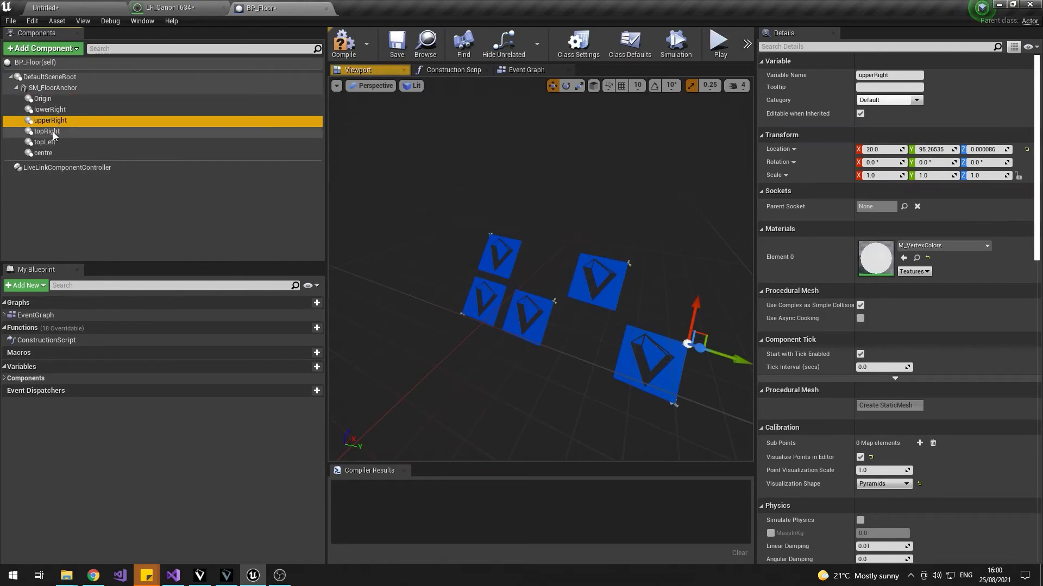
left_click(55, 133)
left_click(56, 143)
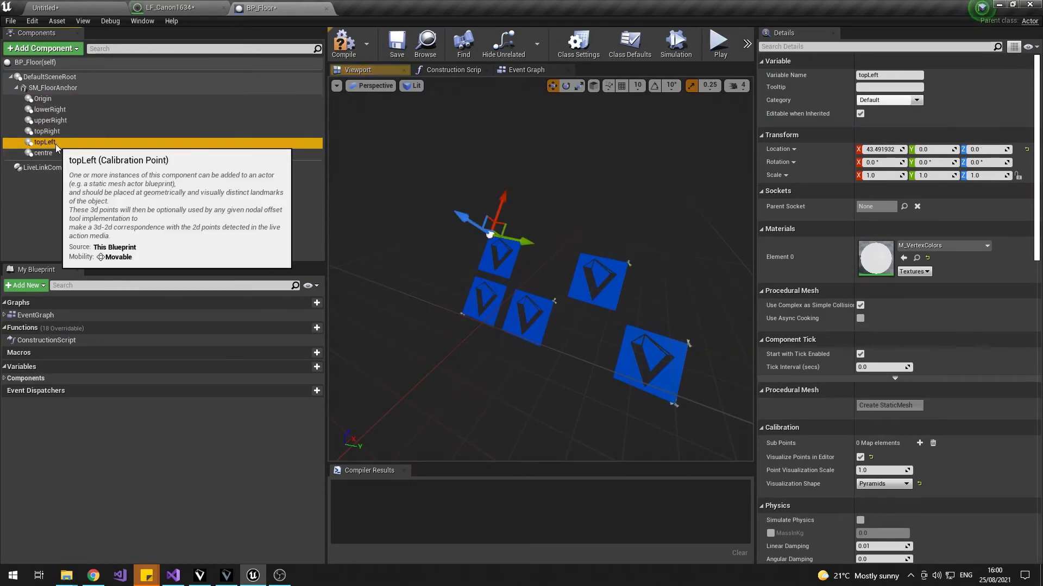
left_click(51, 153)
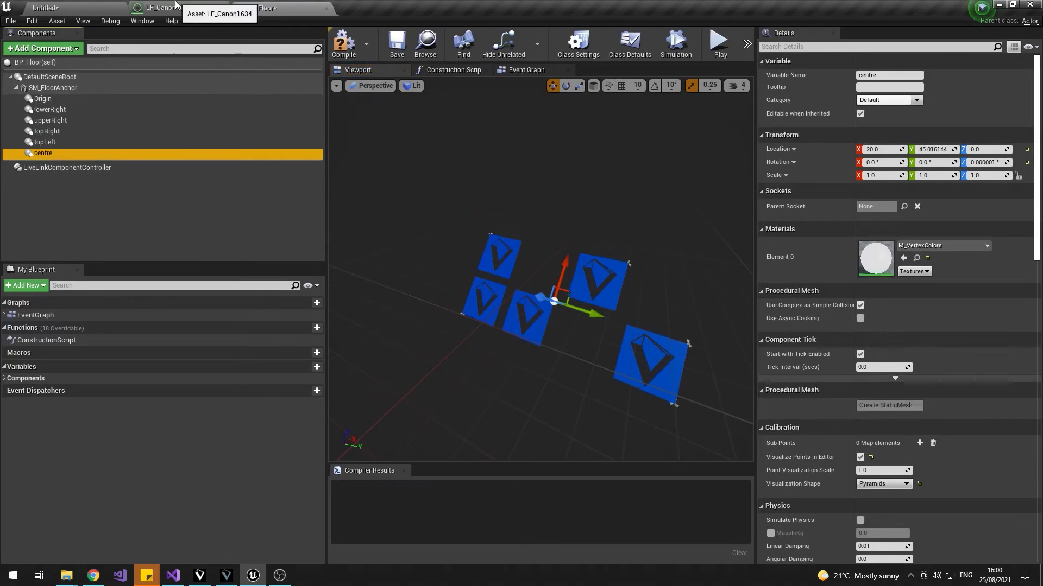
- Mark the centre, topLeft, topRight, lowerRight, upperRight and Origin points on the filmed floor marker and add them to the nodal offset calibration
left_click(173, 8)
left_click(891, 210)
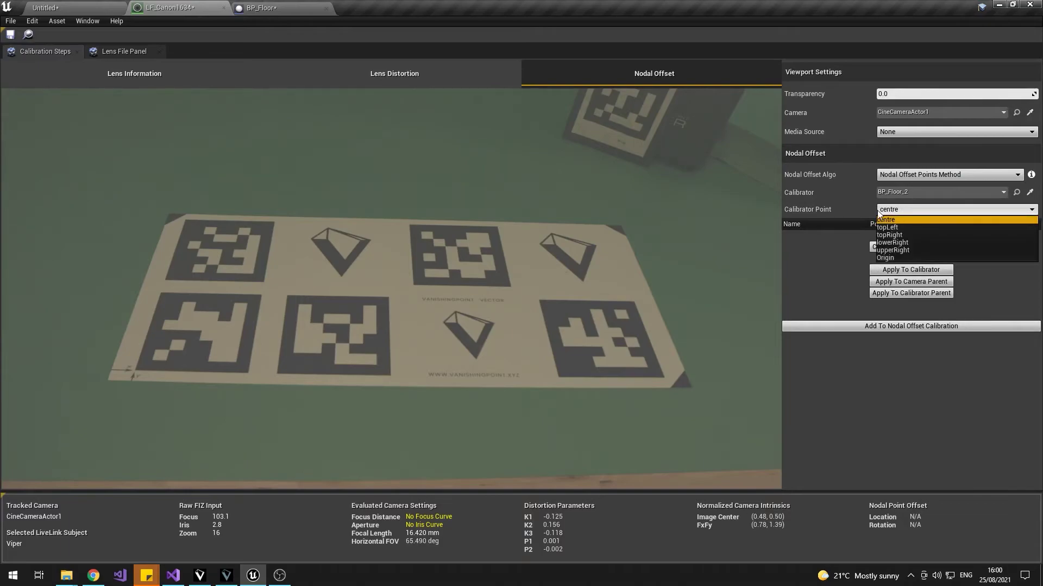
left_click(891, 222)
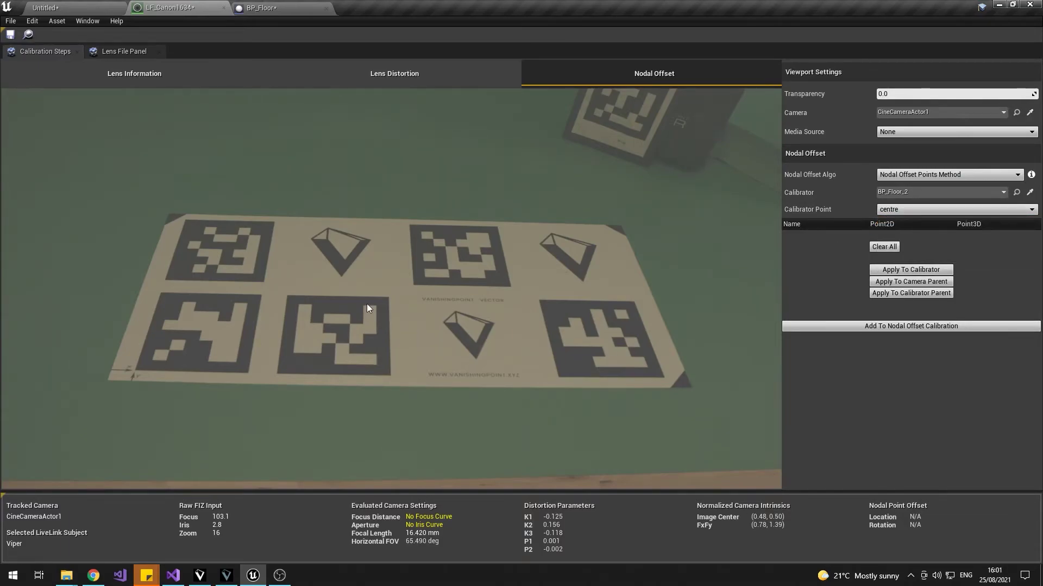
left_click(388, 300)
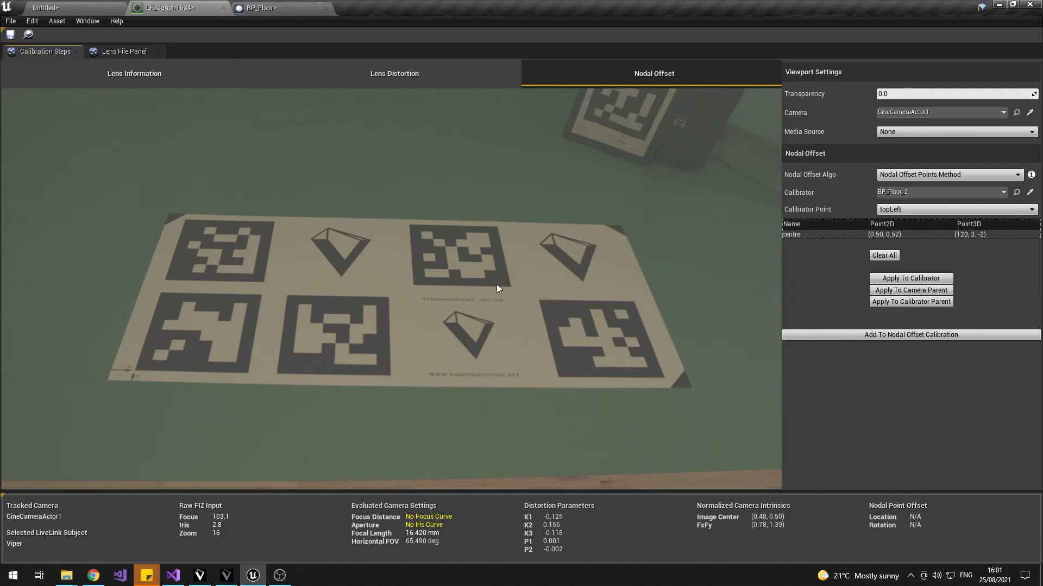
left_click(185, 220)
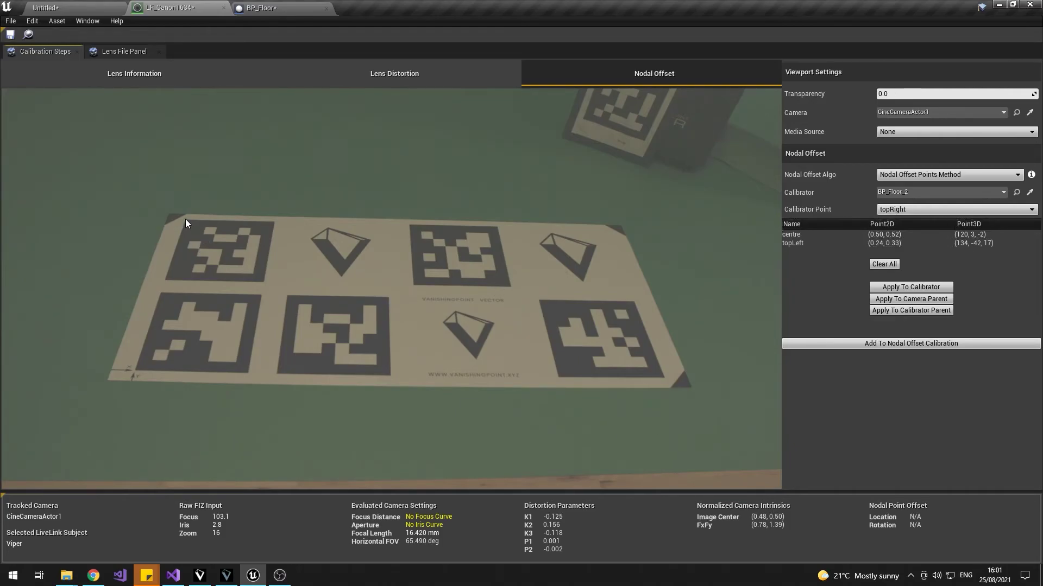
left_click(496, 227)
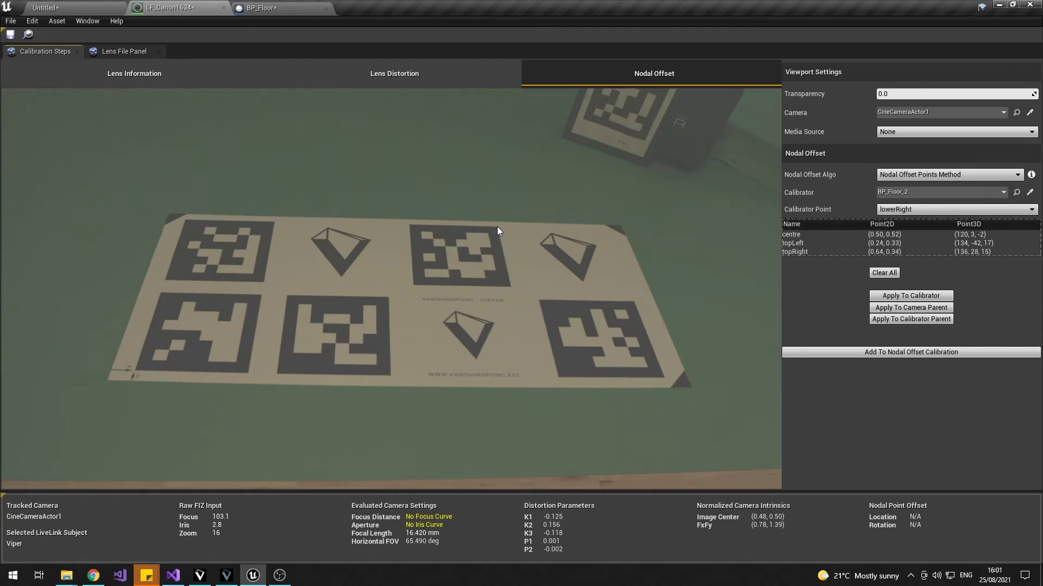
left_click(663, 376)
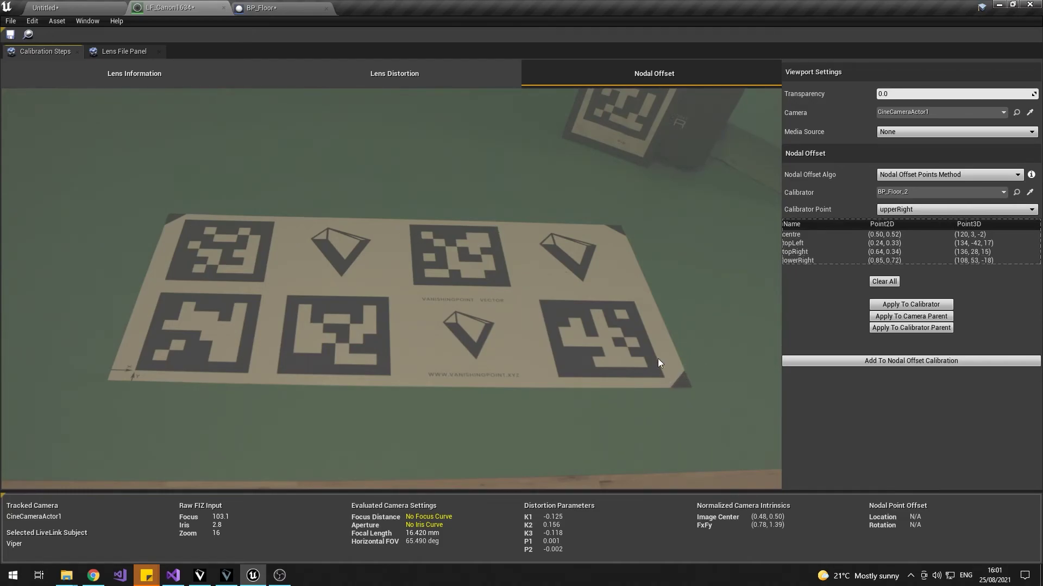
left_click(633, 302)
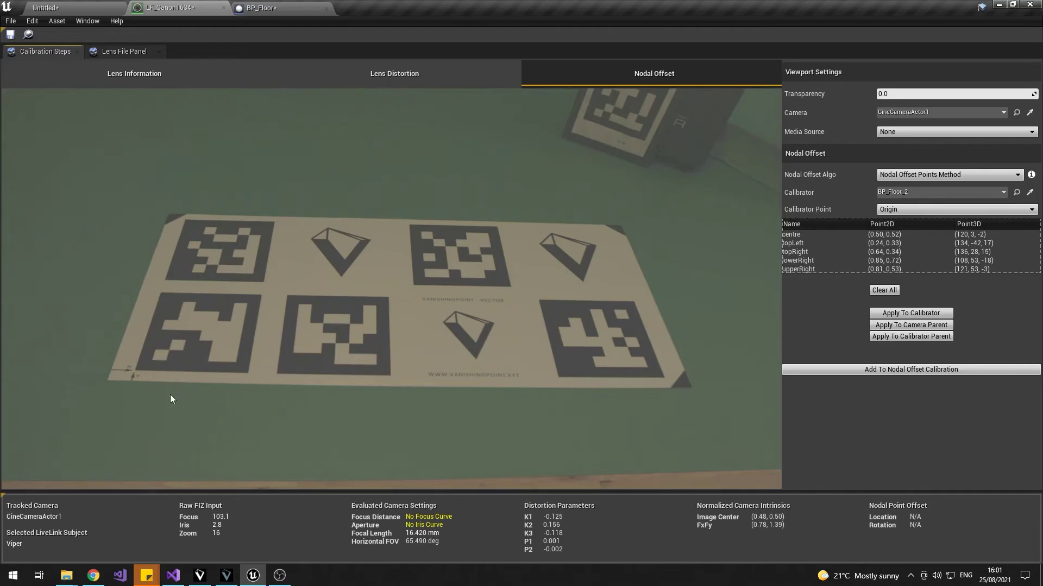
left_click(133, 370)
left_click(900, 379)
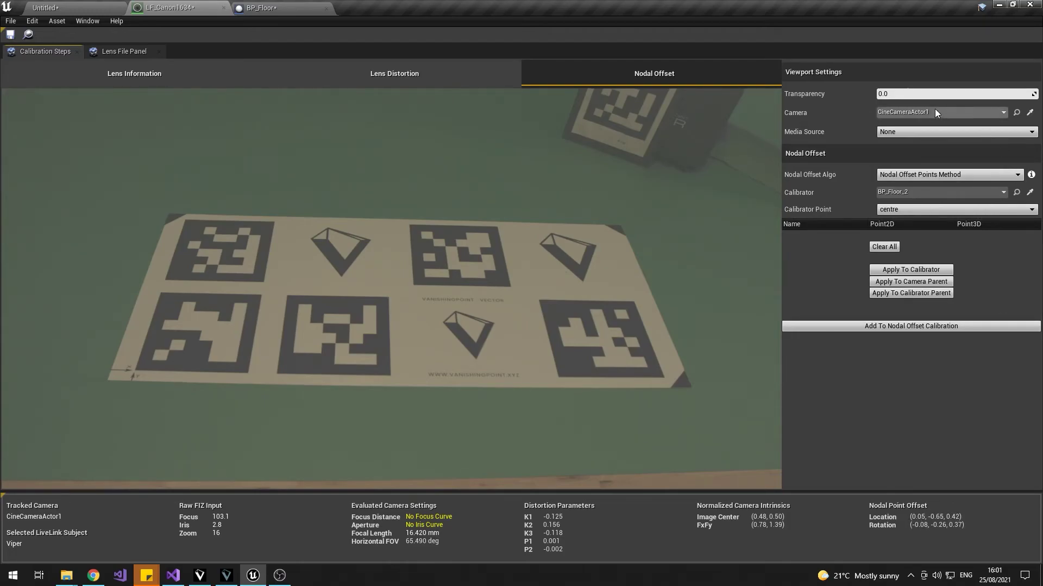
- Check the nodal offset overlay against the camera feed and select CineCameraActor1 in the level
mouse_move(938, 94)
left_mouse_down()
mouse_move(967, 94)
mouse_move(923, 94)
left_mouse_up()
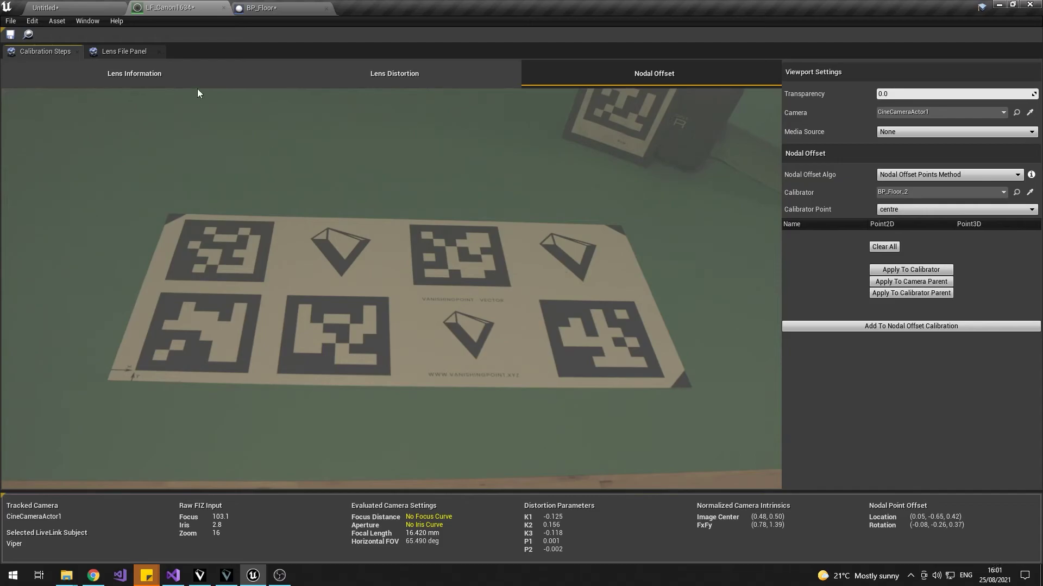
left_click(79, 3)
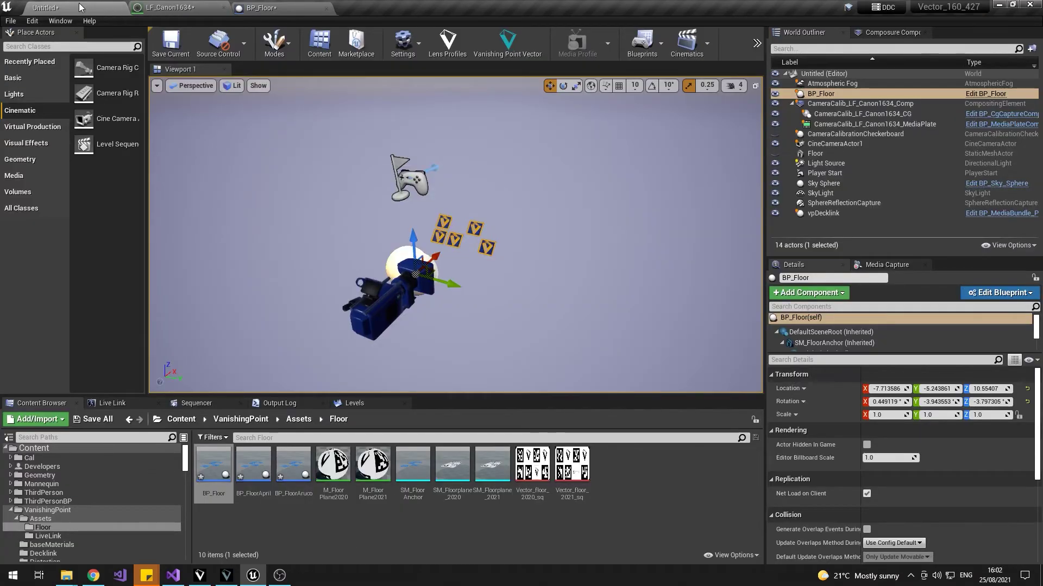
left_click(836, 145)
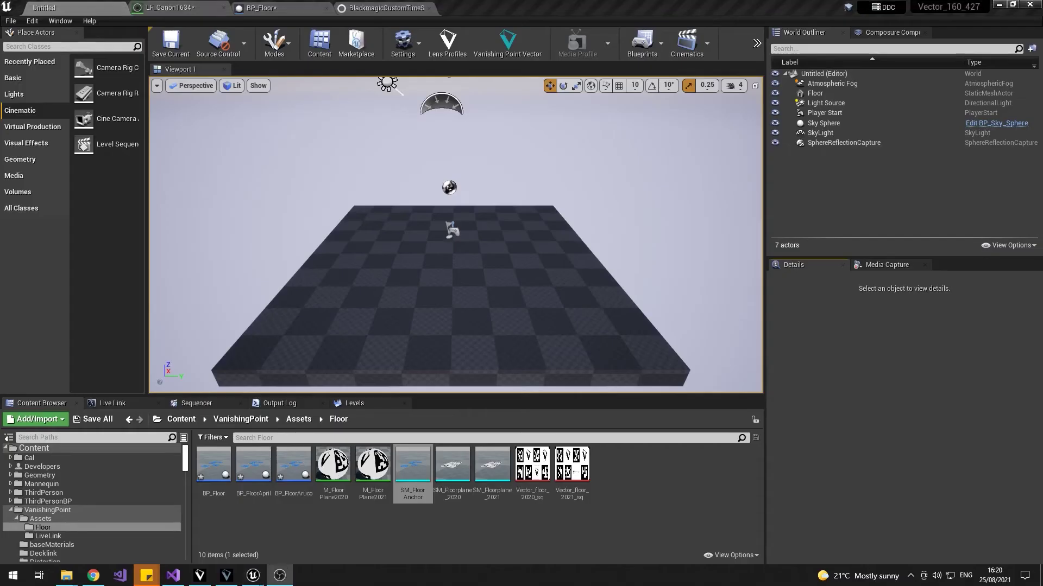
- Reset the location of the Floor mesh in the new level
left_click(601, 265)
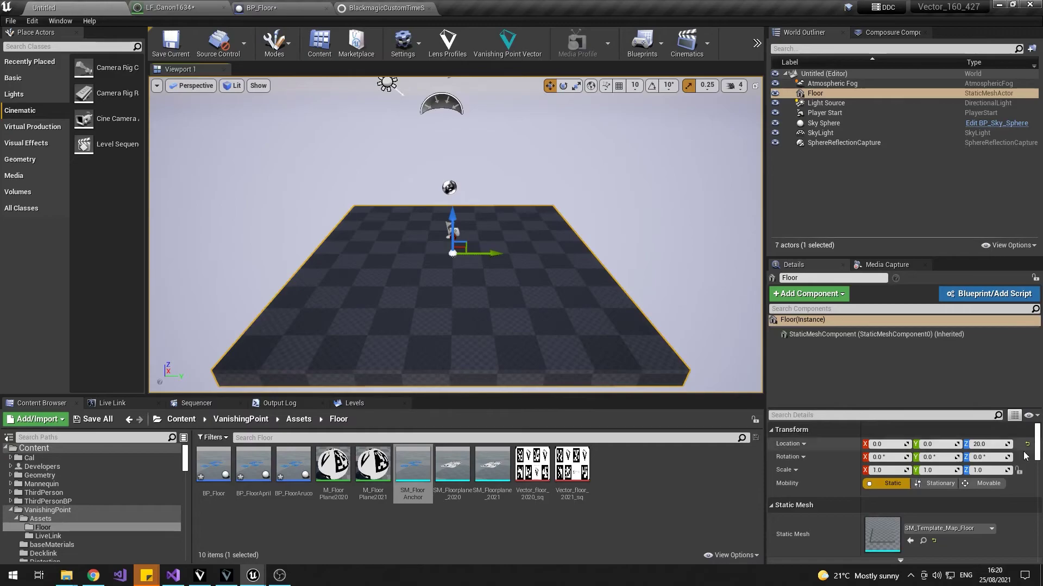
left_click(878, 205)
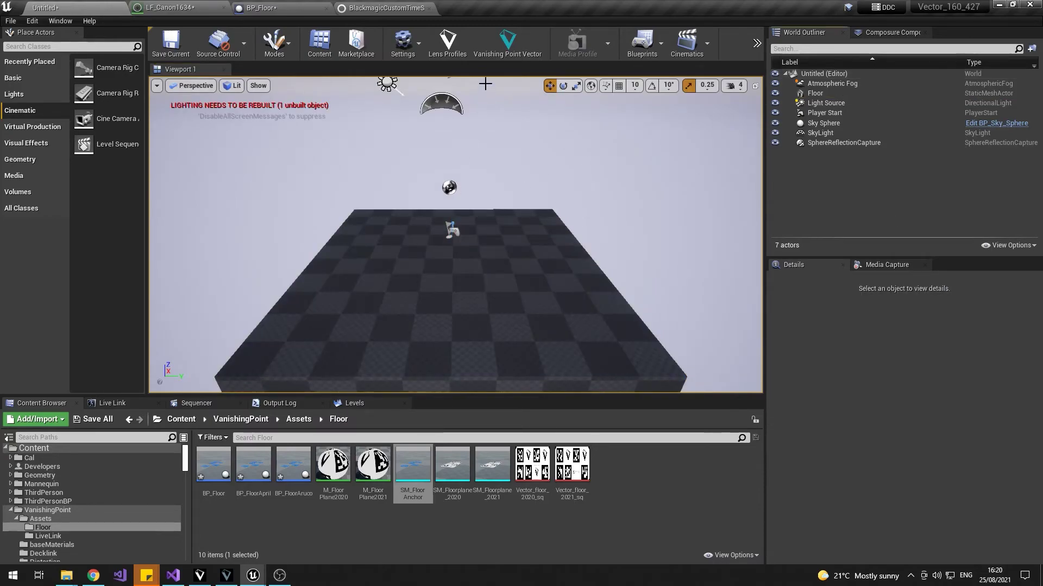
- Spawn the Vanishing Point Vector data actors into the level
left_click(507, 42)
scroll(703, 268, "up", 3)
left_click(663, 130)
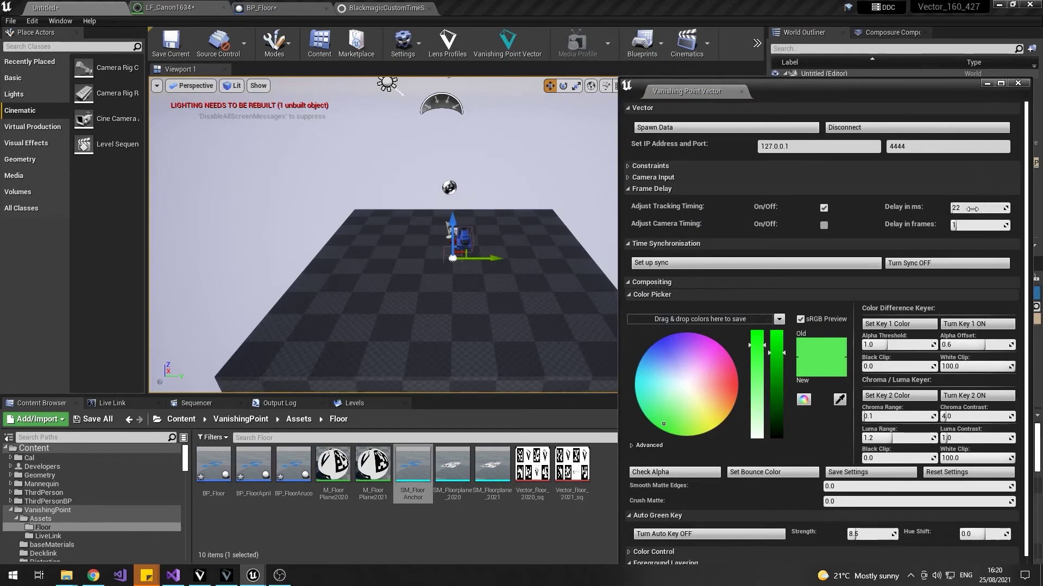
left_click(986, 85)
- Pilot the VanishingPoint_Data actor in the viewport
left_click(824, 153)
right_click(824, 153)
left_click(901, 213)
- Enable the Auto Green Key in the Vanishing Point Vector settings to key out the green screen
mouse_move(252, 576)
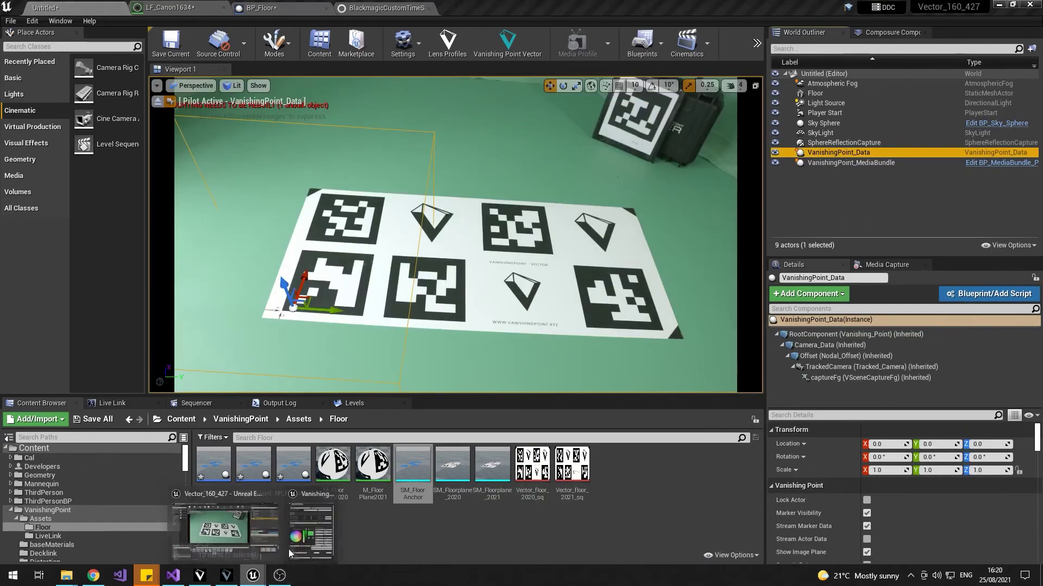
left_click(309, 524)
scroll(769, 543, "down", 2)
left_click(701, 480)
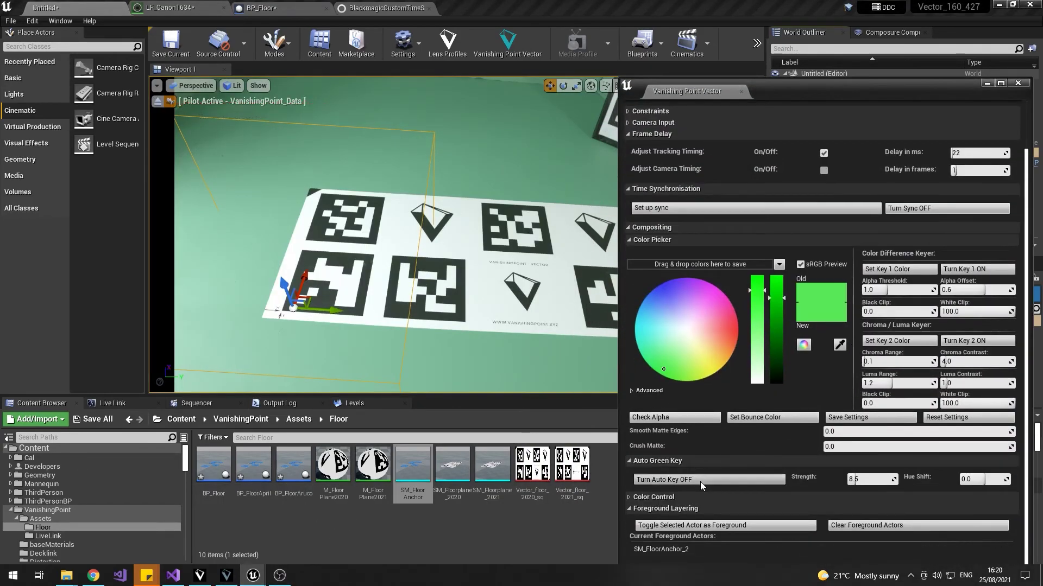
left_click(984, 83)
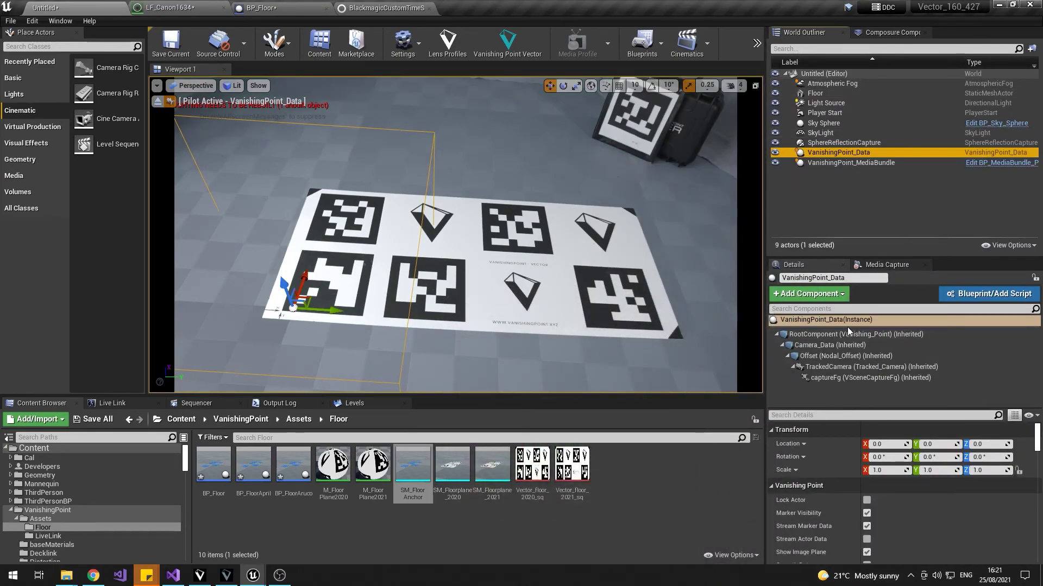
- Add a LiveLinkComponentController component to the VanishingPoint_Data actor
left_click(842, 294)
type("live")
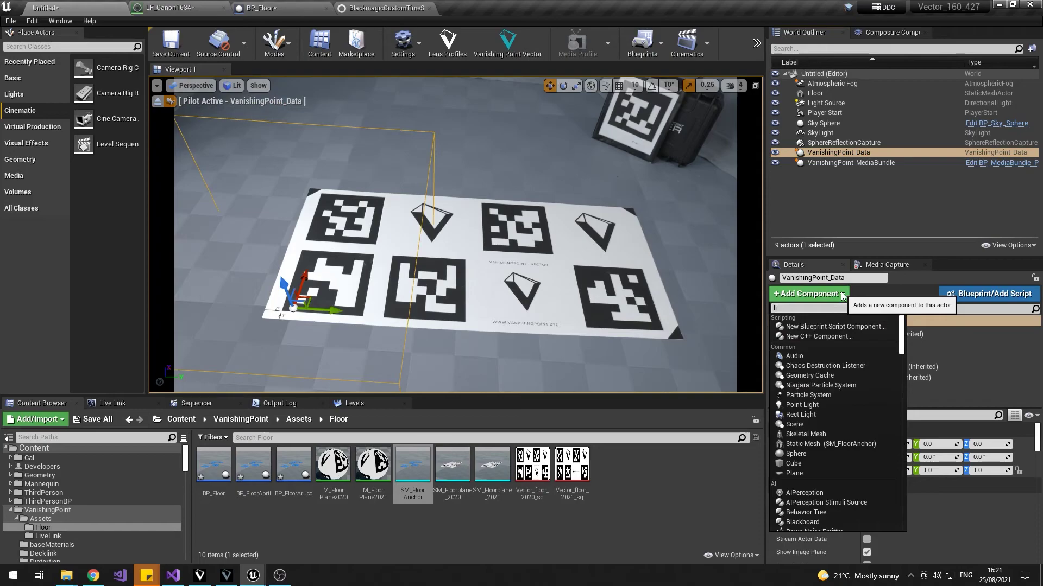
left_click(828, 329)
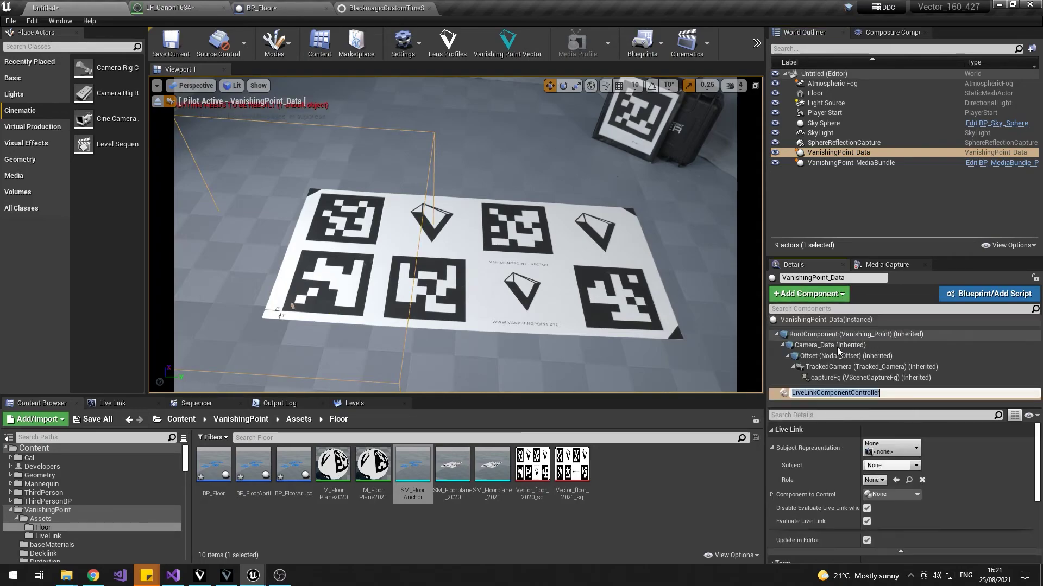
- Check the Live Link sources, and check in VIPER that the zoom and focus curves used for calibration are loaded
left_click(111, 404)
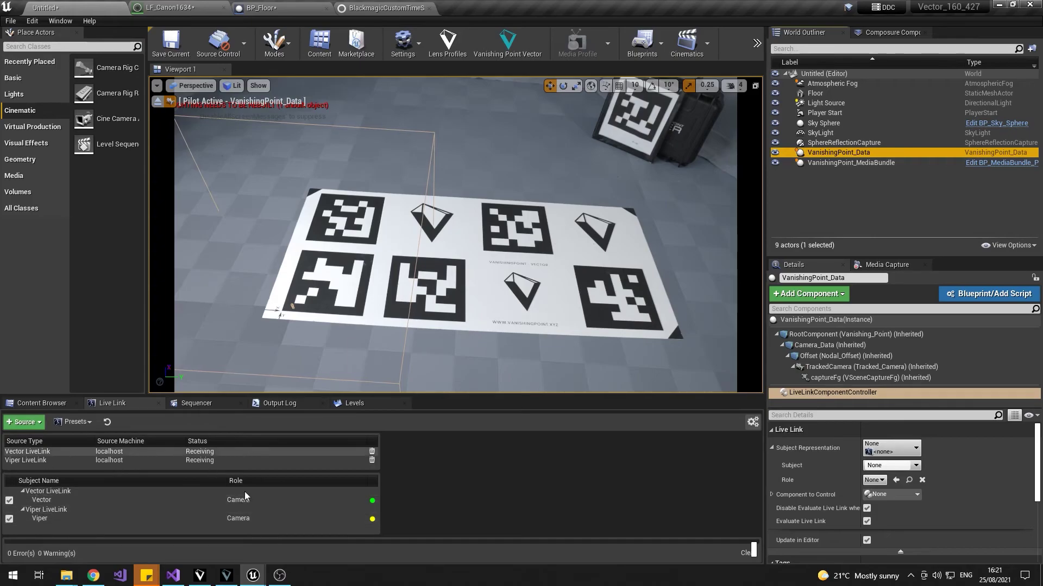
left_click(226, 575)
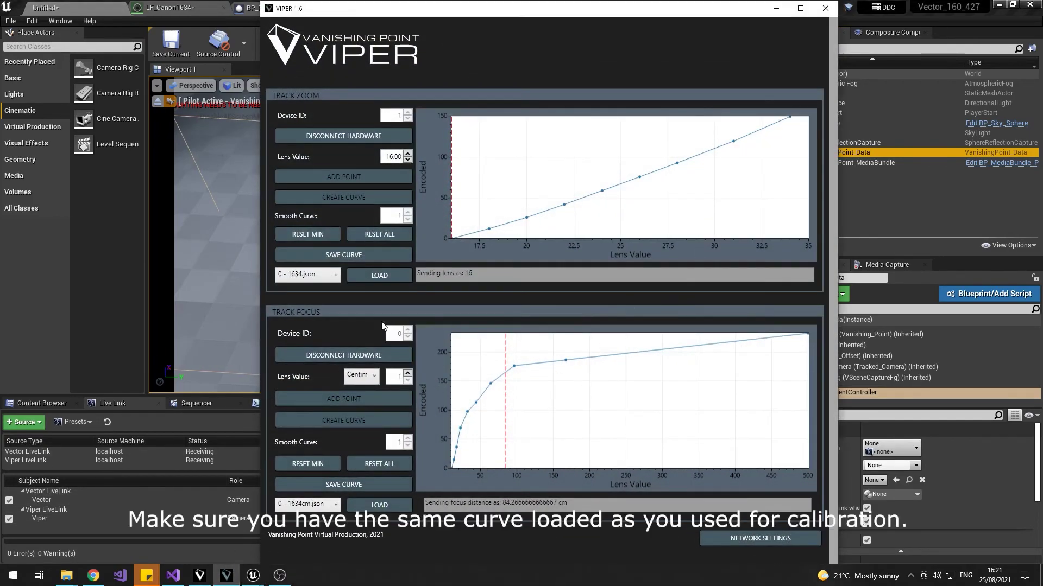
left_click(776, 8)
- Set the LiveLinkComponentController's subject to Viper and its camera calibration lens file to LF_Canon1634
left_click(893, 466)
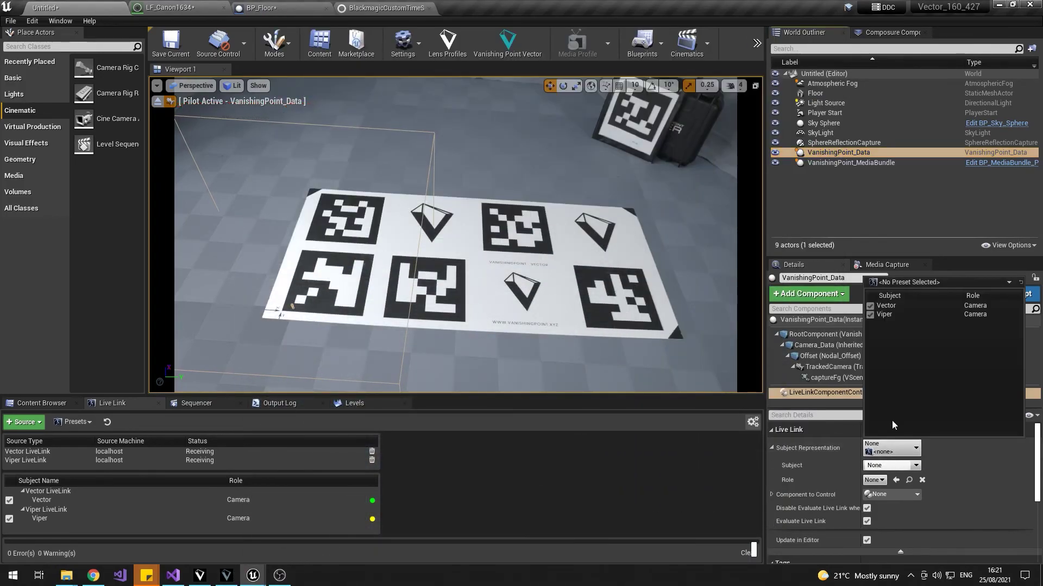
left_click(887, 316)
scroll(973, 543, "down", 8)
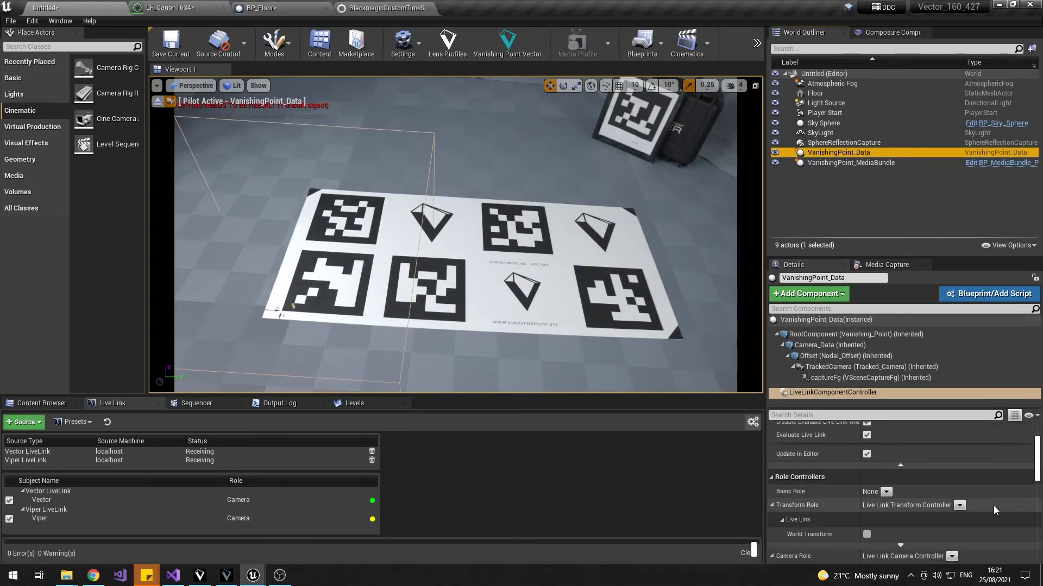
left_click(942, 515)
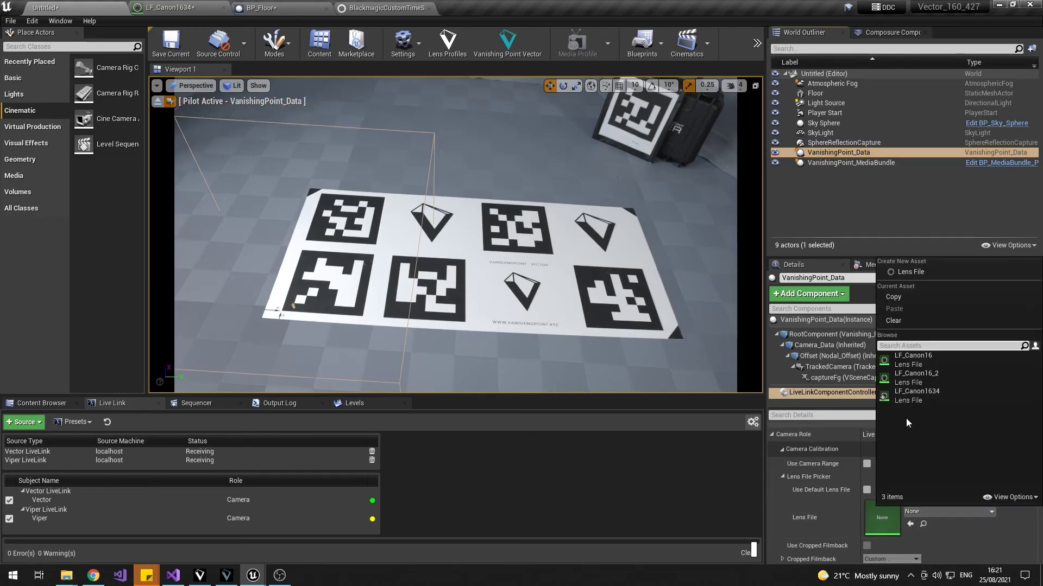
left_click(914, 398)
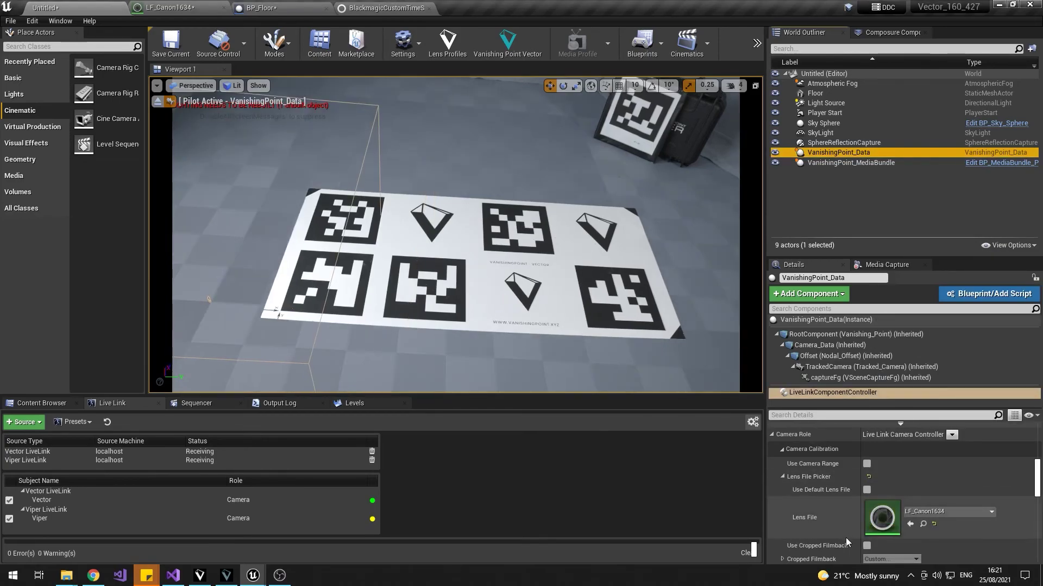
scroll(846, 537, "down", 3)
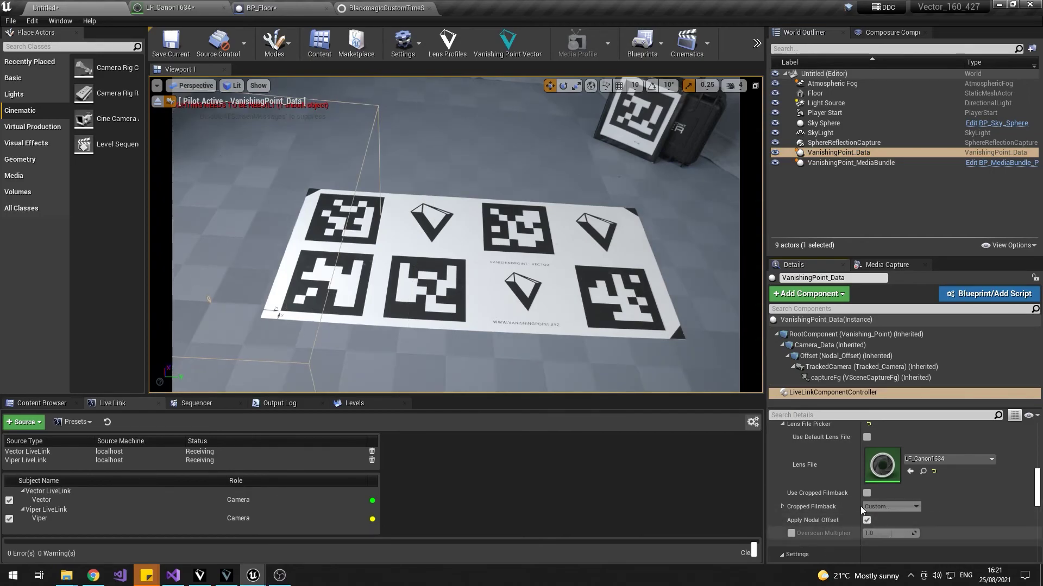
- Disable Use Vector Offset on VanishingPoint_Data and check the transforms of its Offset and TrackedCamera components
left_click(863, 366)
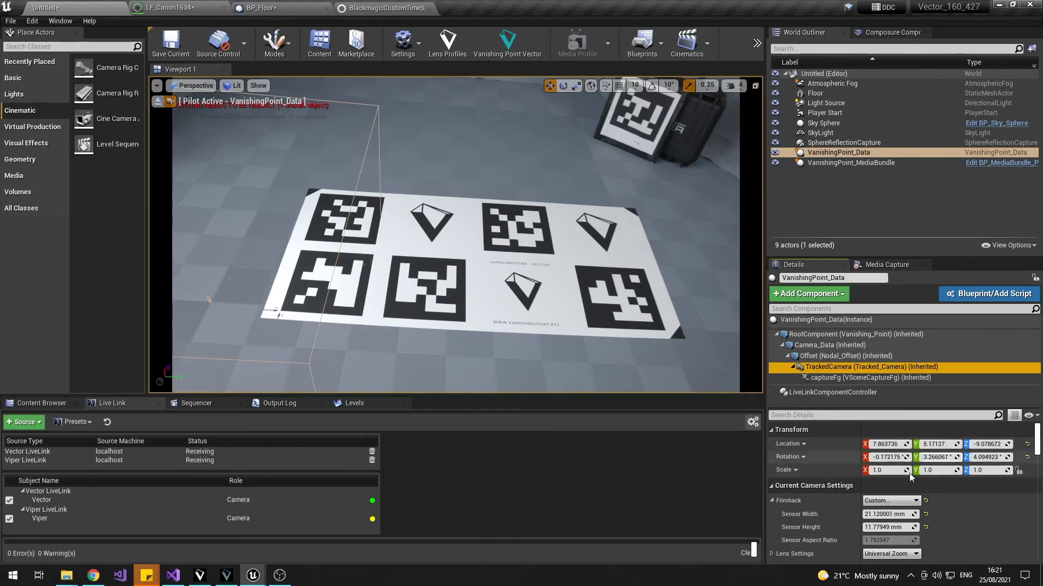
left_click(845, 355)
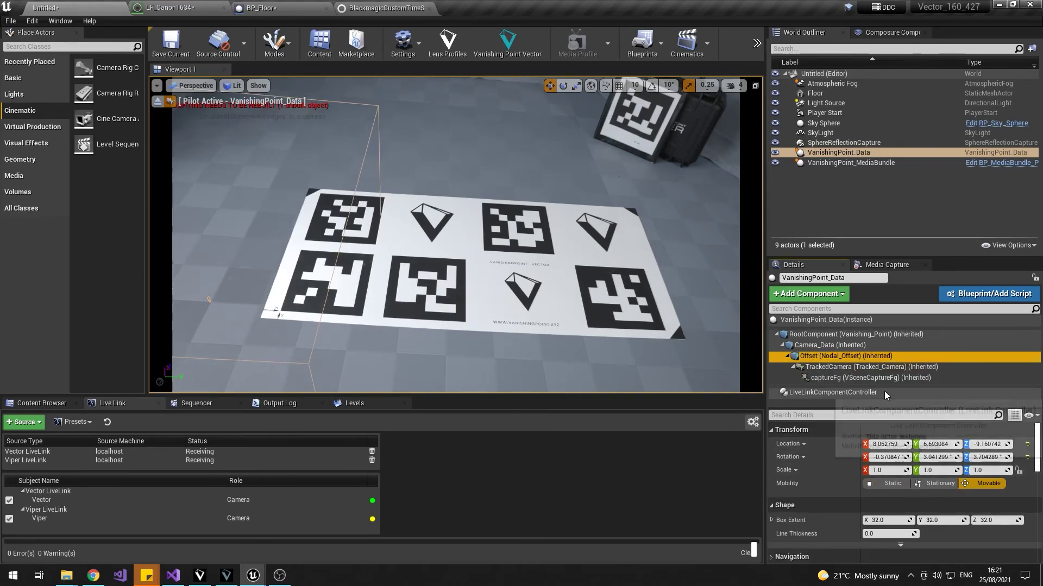
left_click(826, 320)
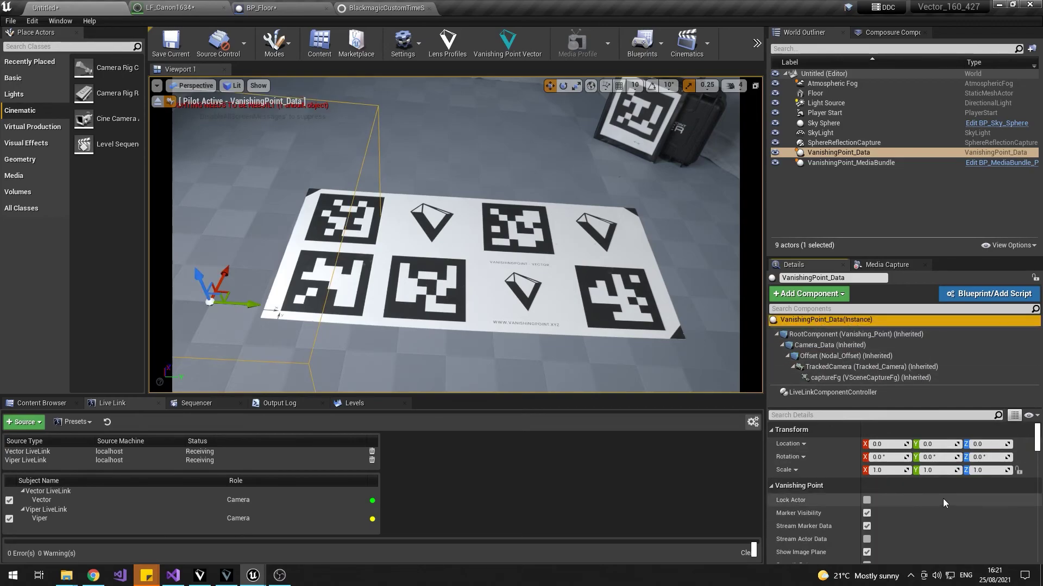
scroll(950, 505, "down", 6)
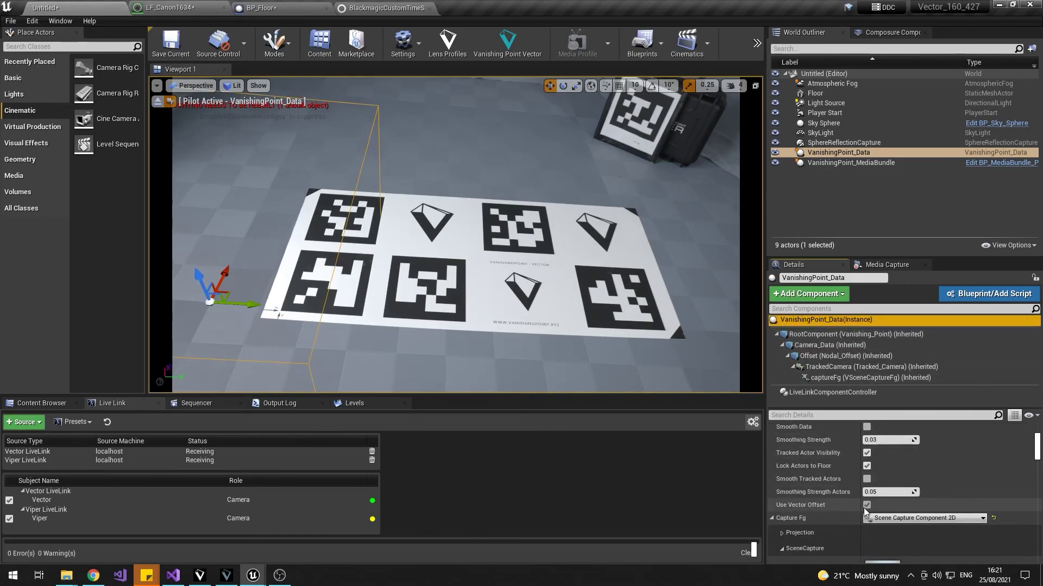
left_click(844, 366)
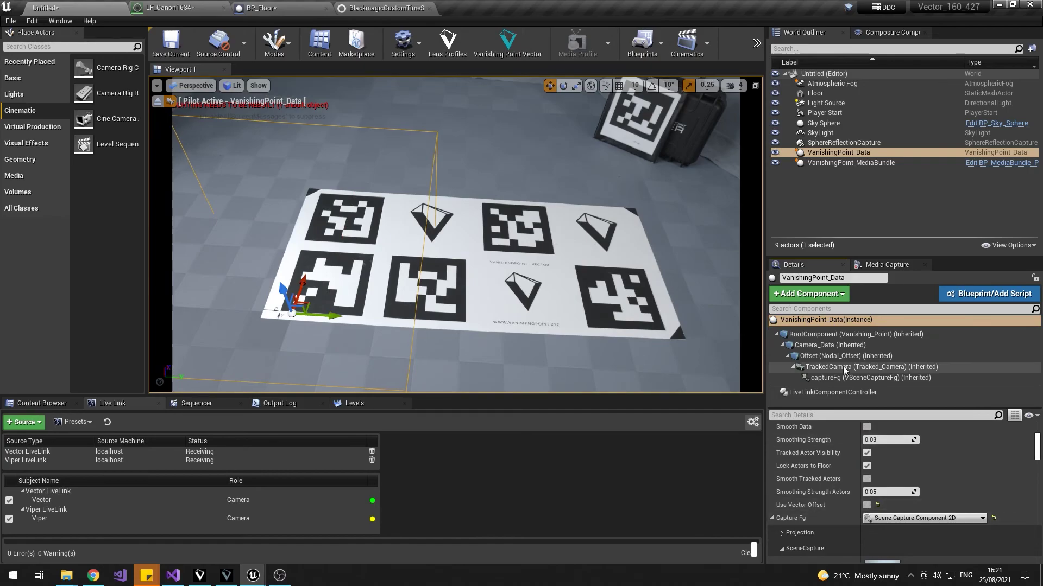
scroll(967, 483, "up", 4)
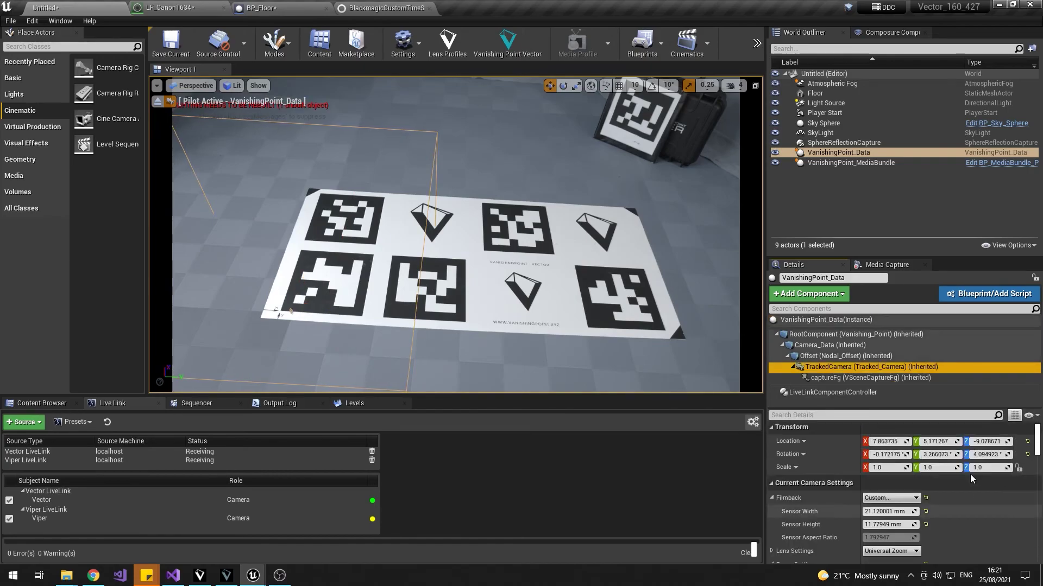
left_click(858, 357)
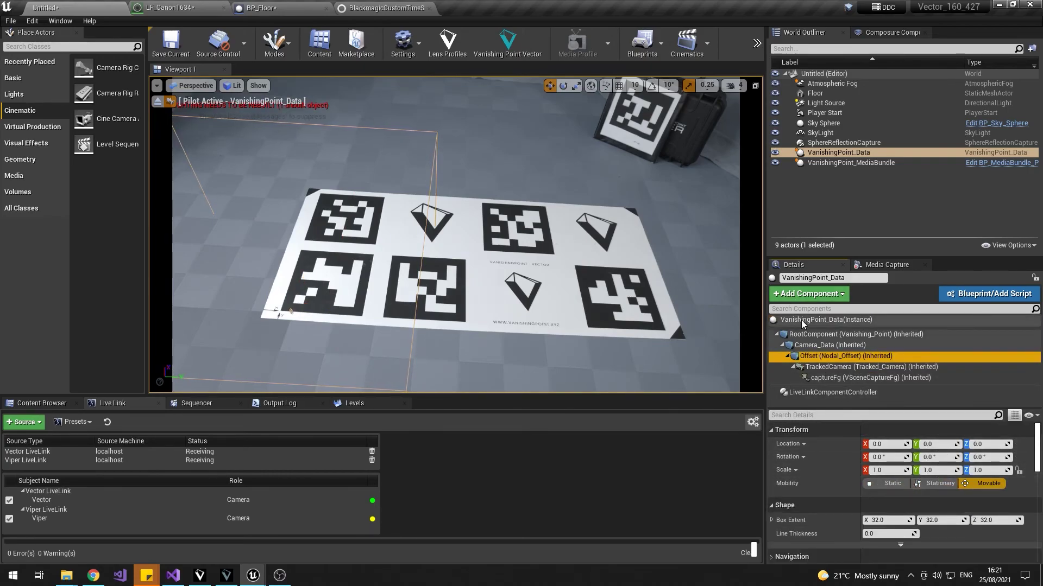
- Add a Lens Distortion component to the VanishingPoint_Data actor
left_click(813, 298)
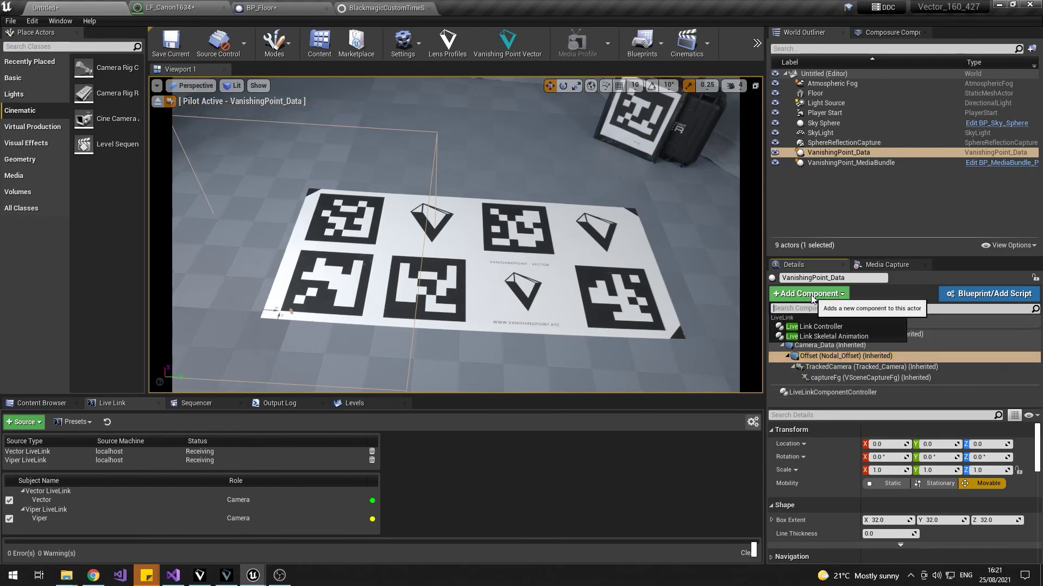
type("lens")
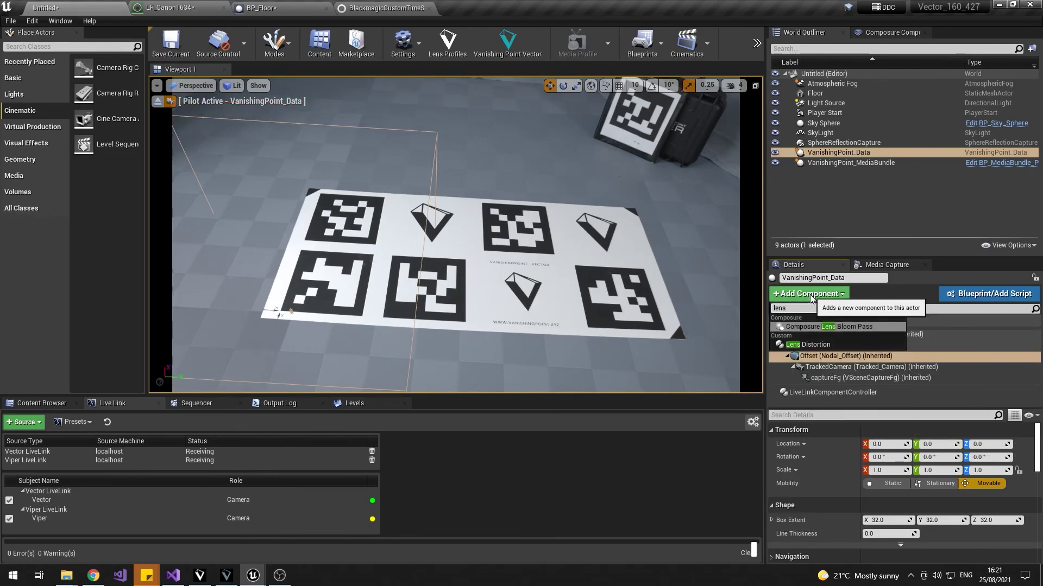
left_click(792, 345)
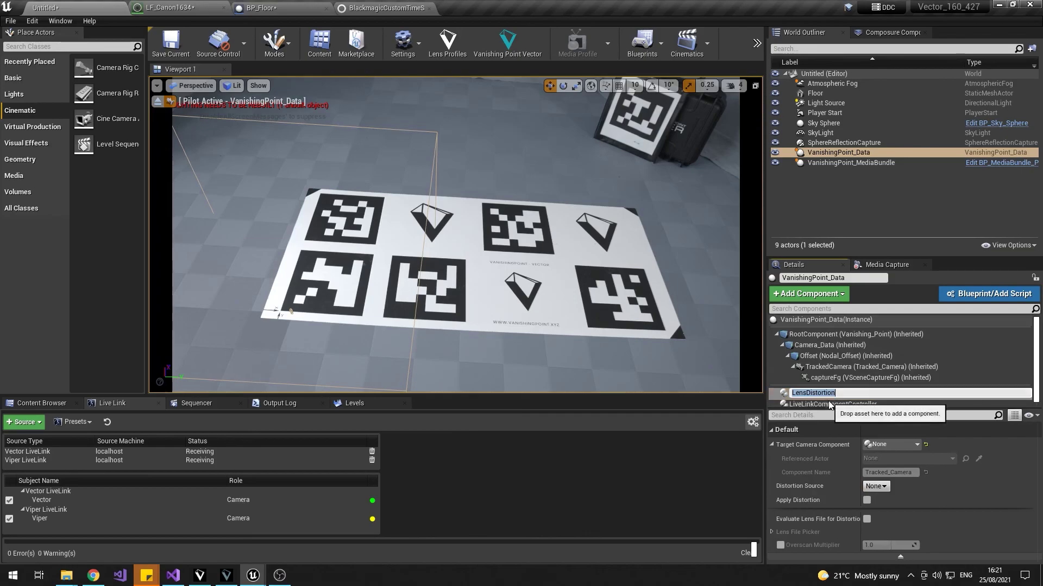
- Target the Lens Distortion component at TrackedCamera, use LF_Canon1634 as its distortion source, and enable Apply Distortion
left_click(874, 445)
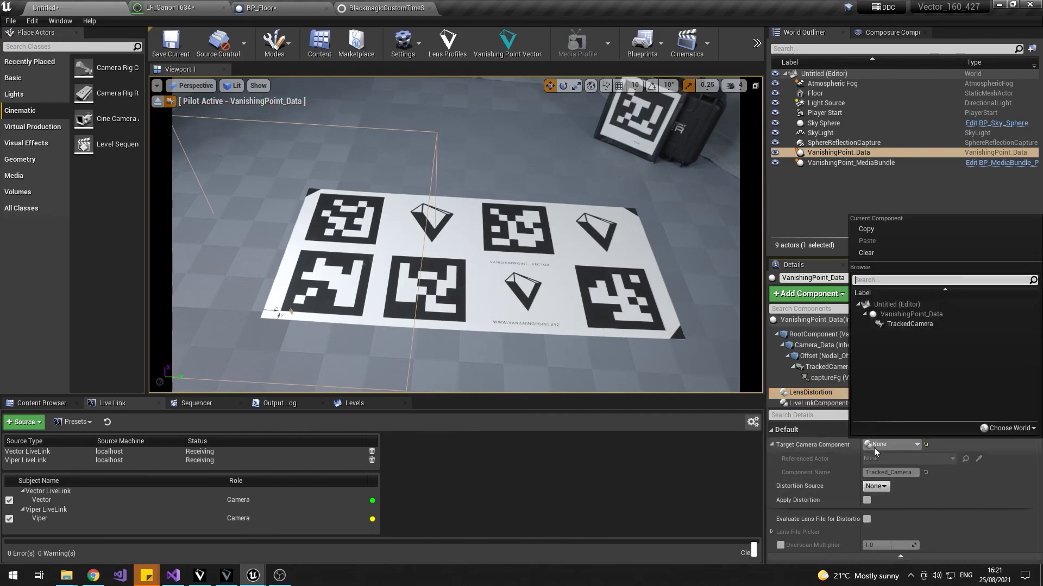
left_click(907, 325)
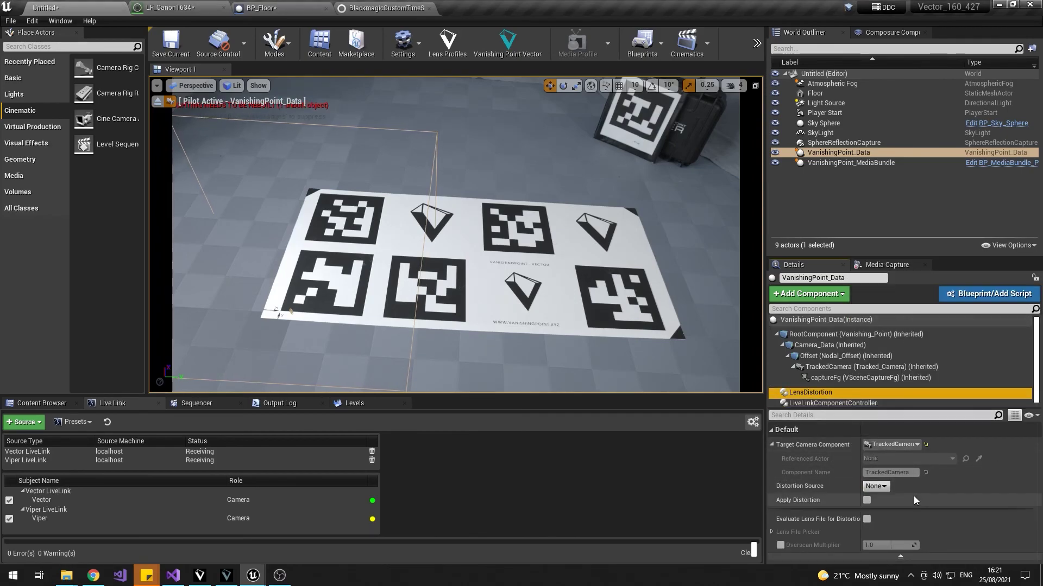
left_click(875, 486)
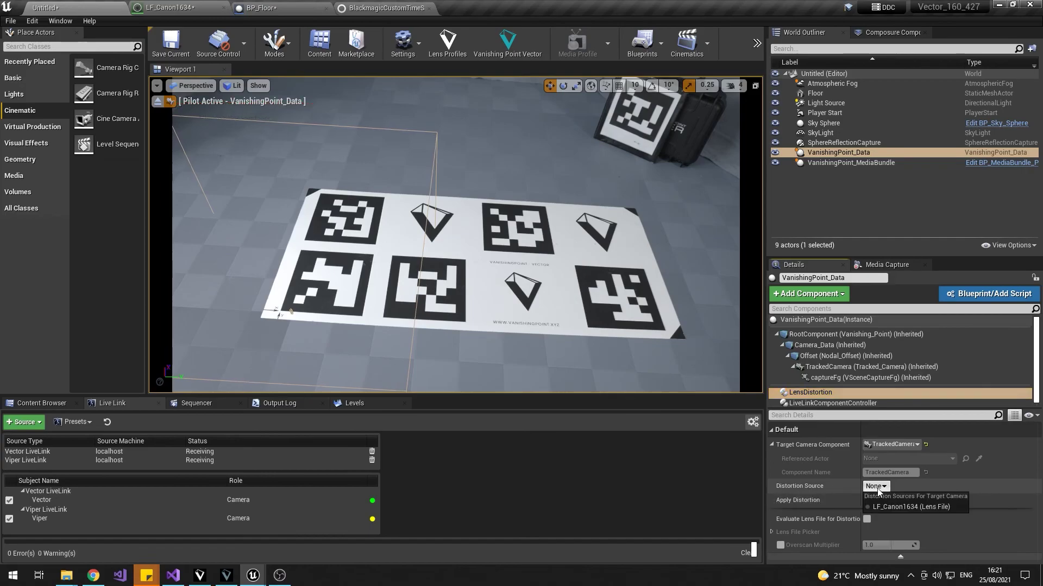
left_click(910, 508)
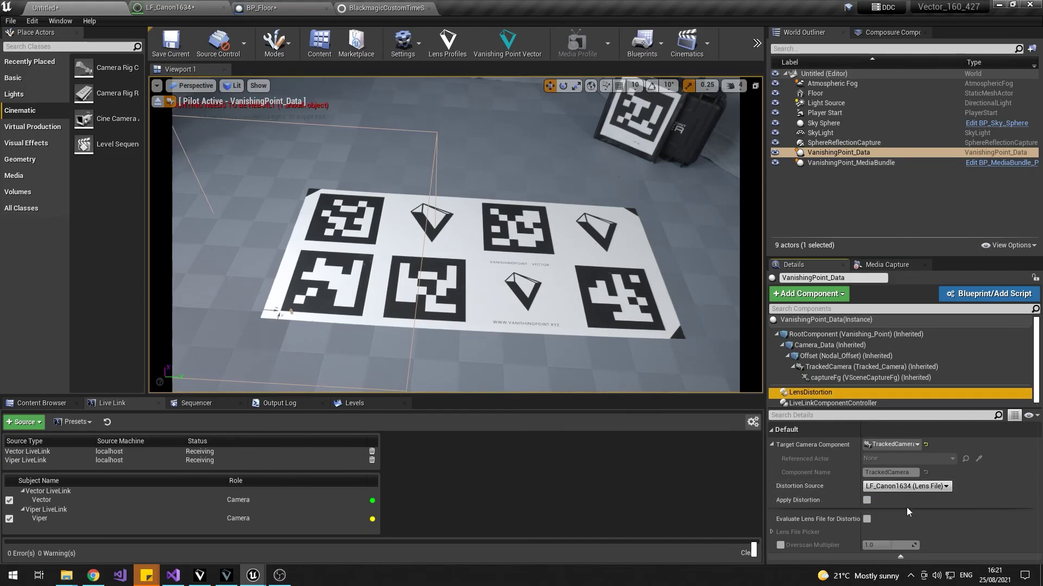
left_click(866, 500)
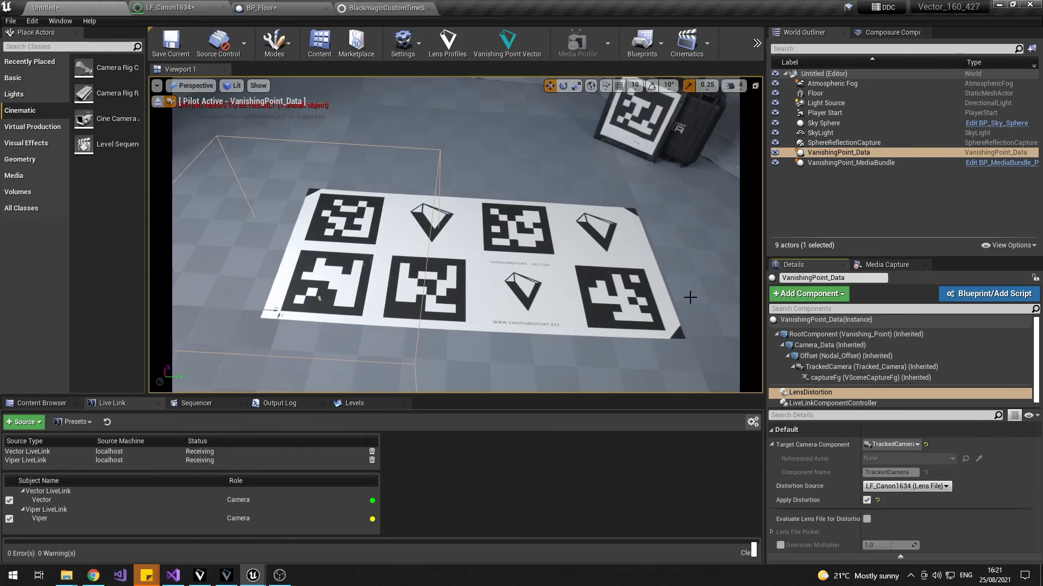
- Place the SM_FloorAnchor mesh from the Floor assets into the level and reset its location to 0, 0, 0
left_click(39, 405)
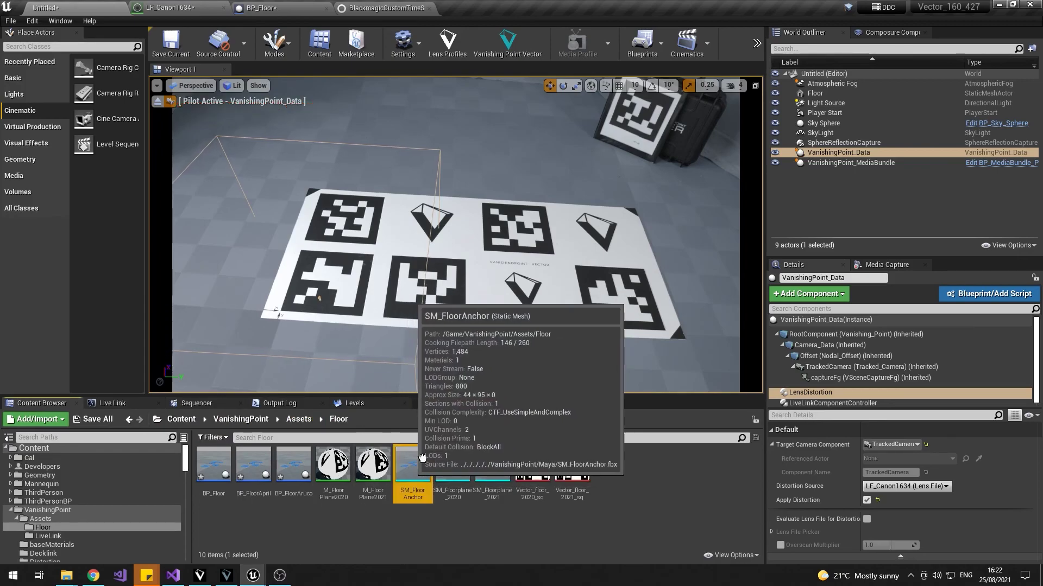
left_click_drag(412, 466, 505, 341)
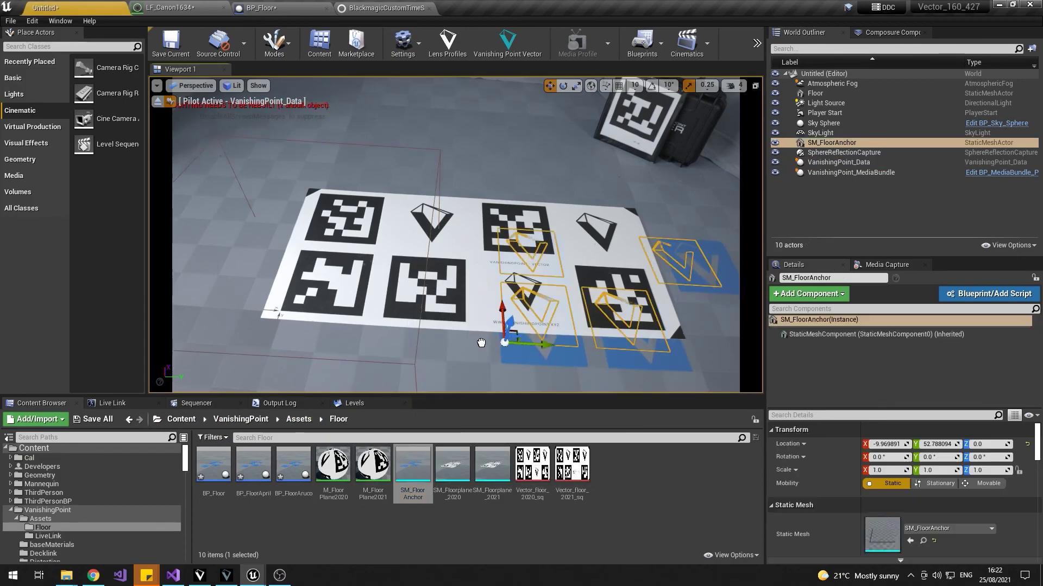
left_click(1027, 444)
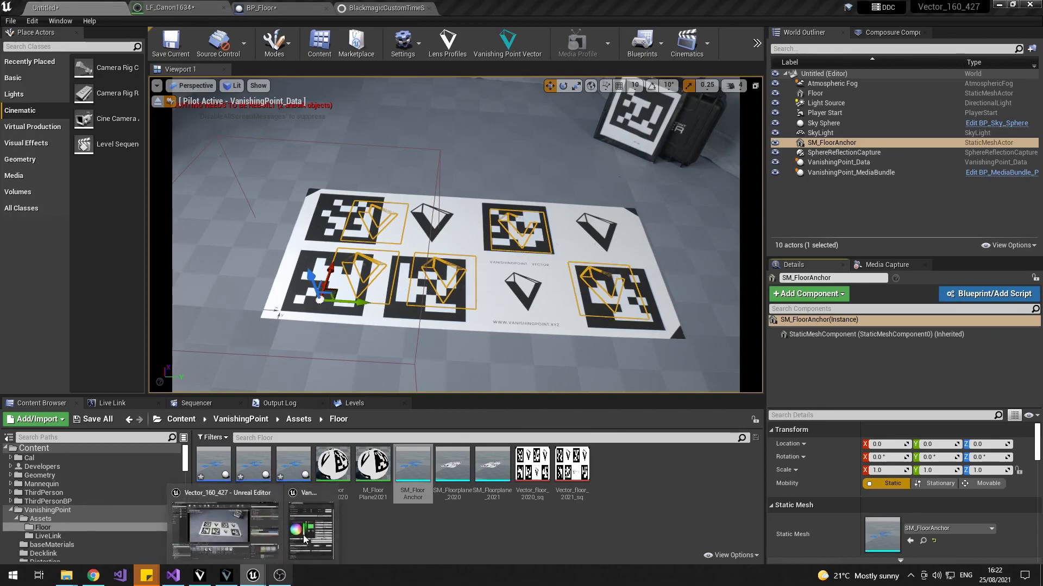
- Clear the existing foreground actors in the Vanishing Point Vector settings, set the selected SM_FloorAnchor as foreground, and deselect it
left_click(228, 518)
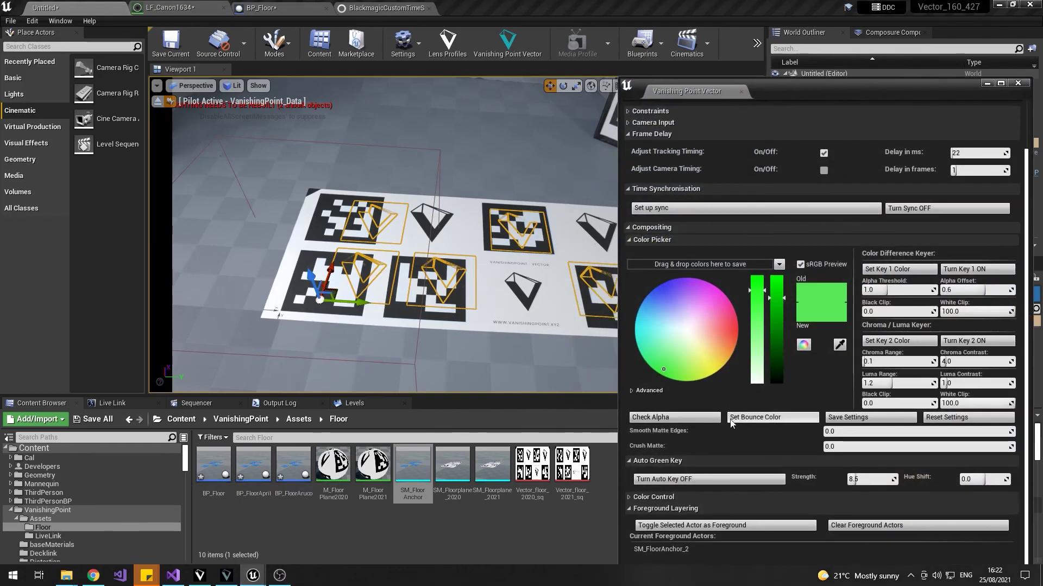
left_click(848, 527)
left_click(751, 533)
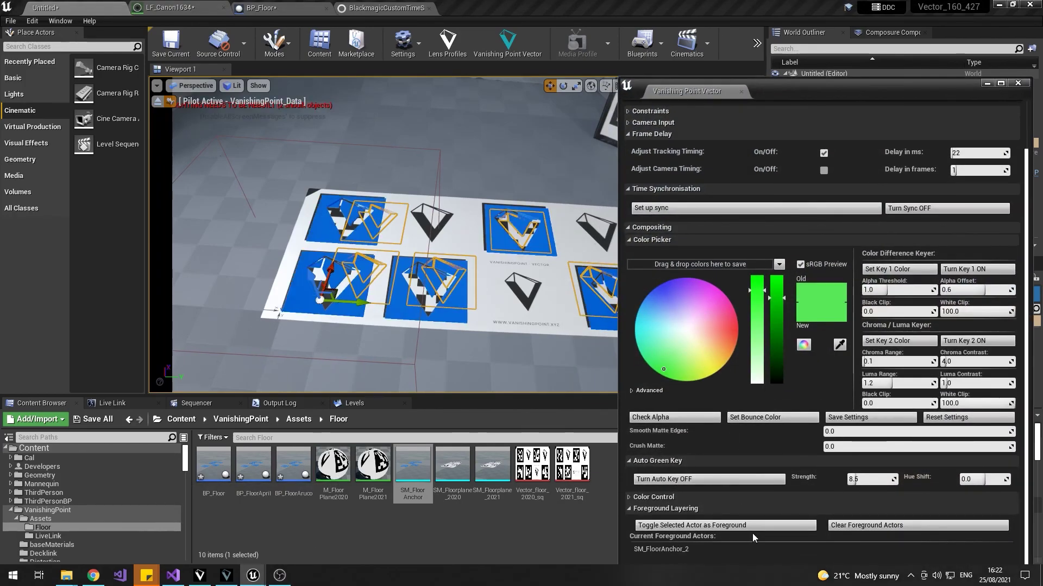
left_click(986, 83)
left_click(744, 249)
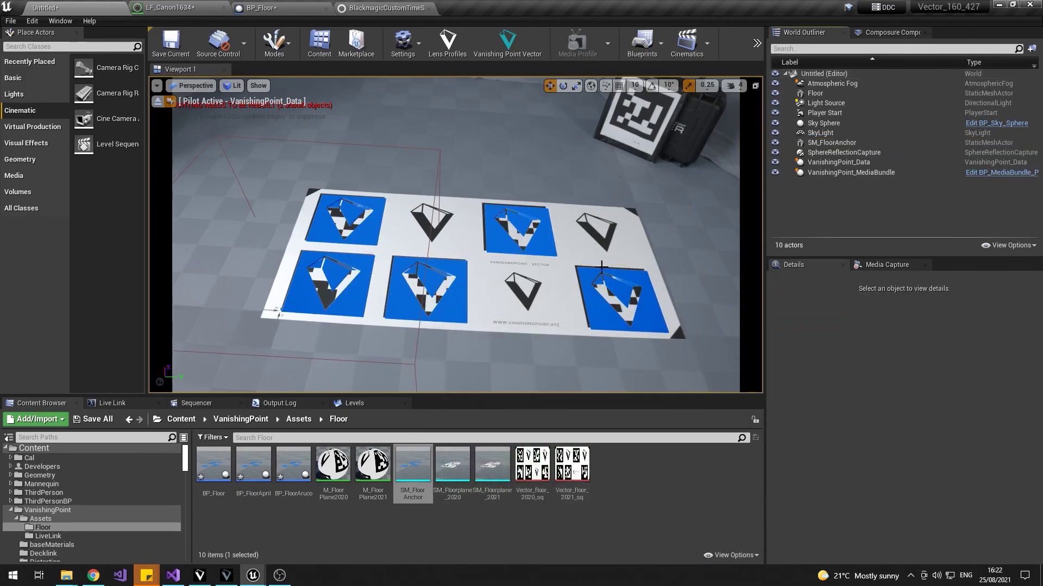